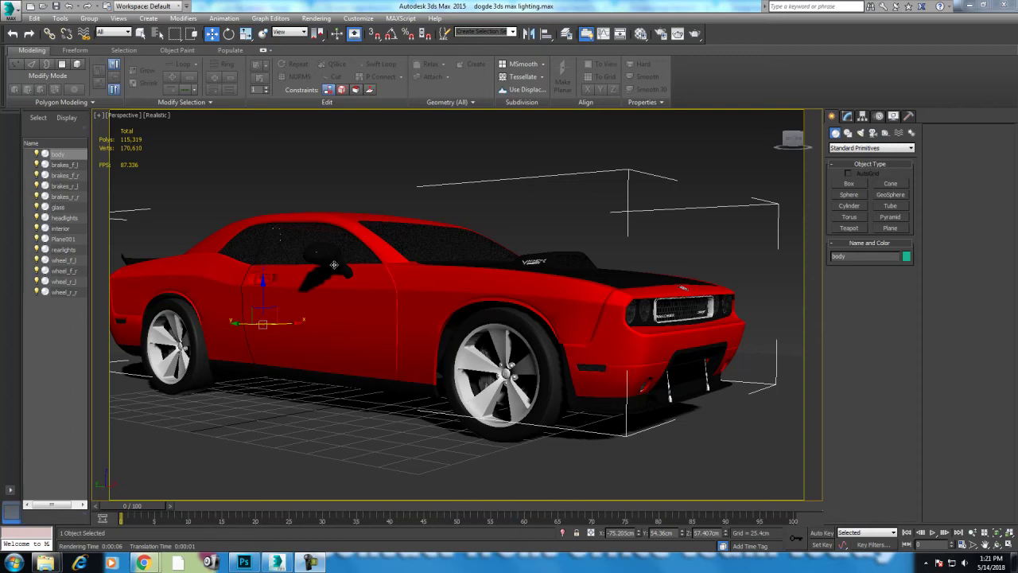
Deselect the car body and switch to Chrome's YouTube results for 'zmaxguru sss'.
left_click(310, 562)
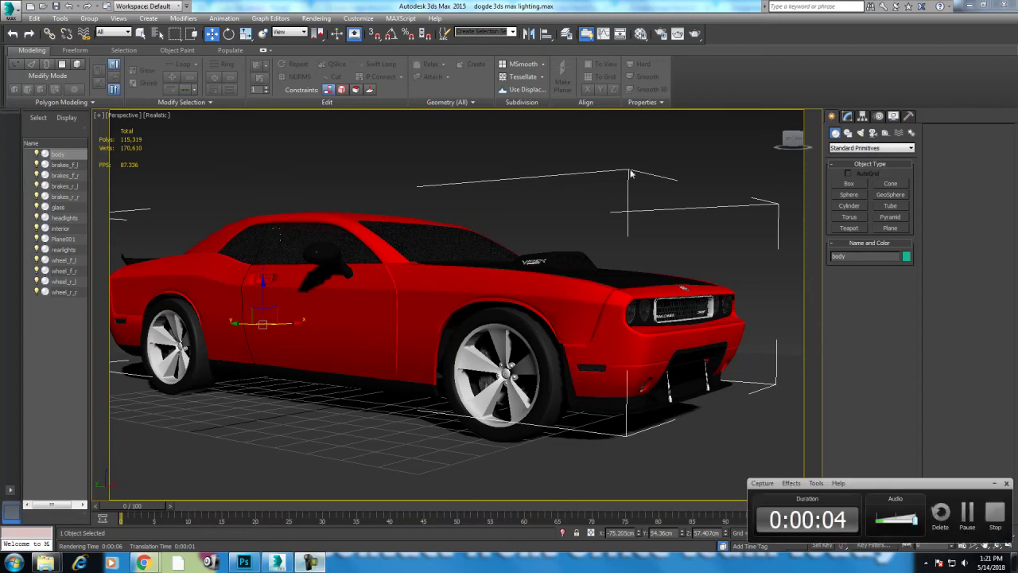
left_click(548, 202)
mouse_move(143, 563)
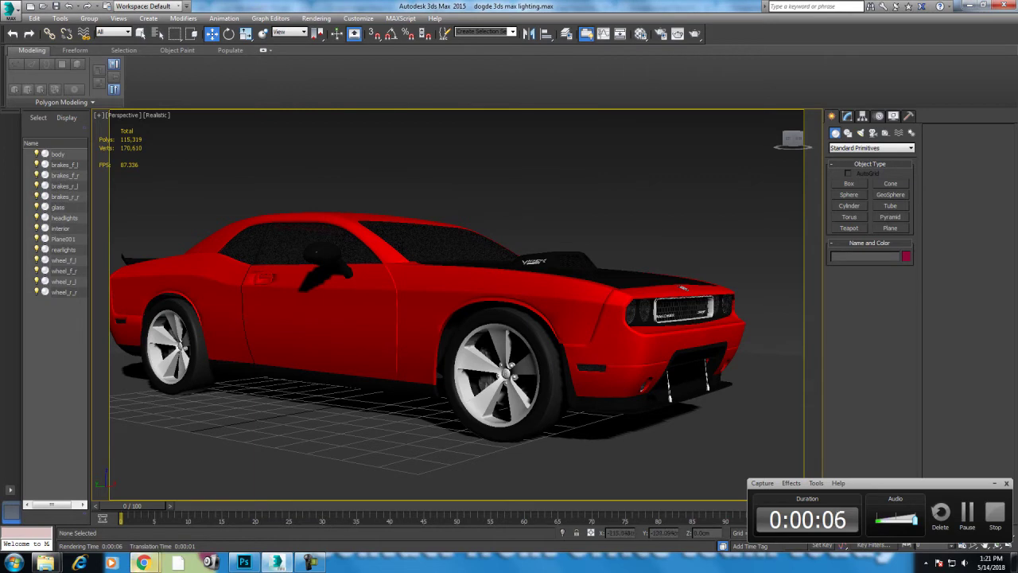
left_click(203, 525)
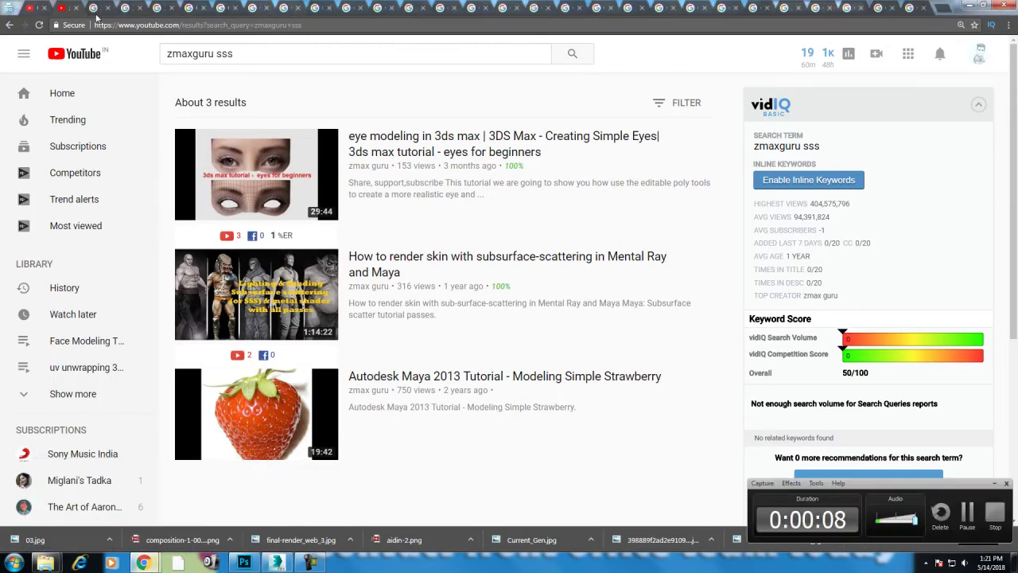
Run a Google Images search for 'product lighting'.
left_click(96, 14)
triple_click(200, 58)
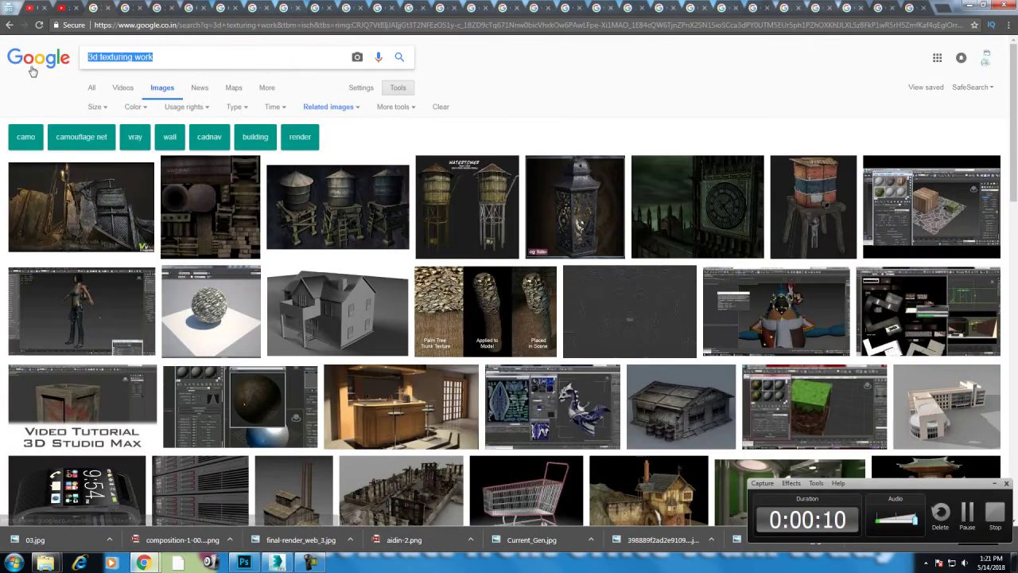
type("pro")
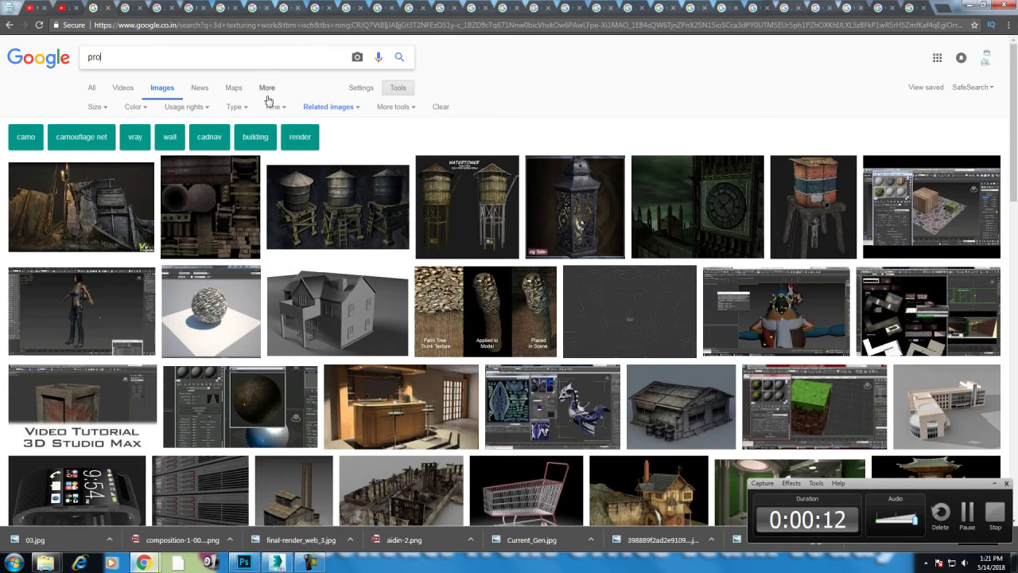
type("duct lighting")
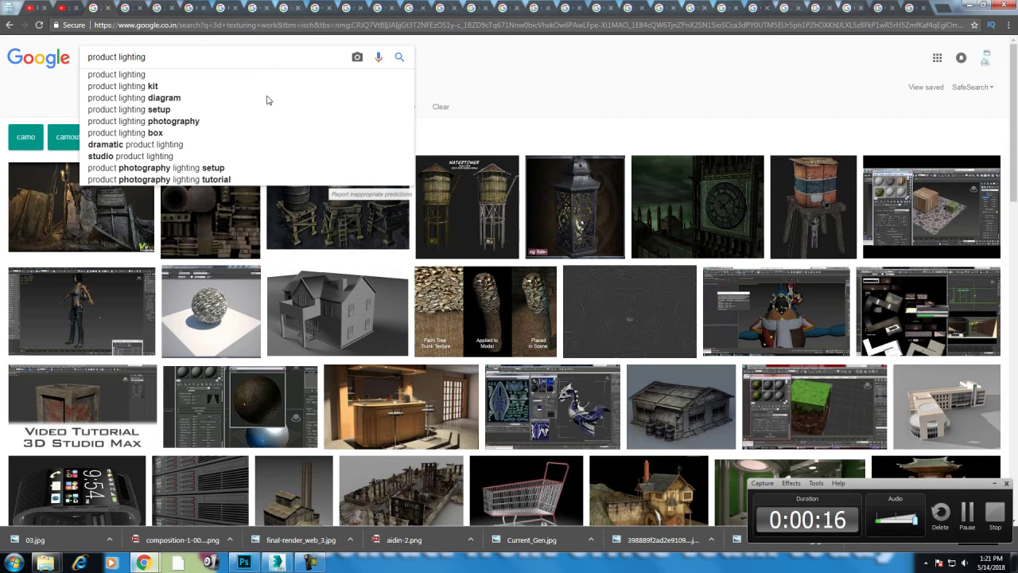
key("Return")
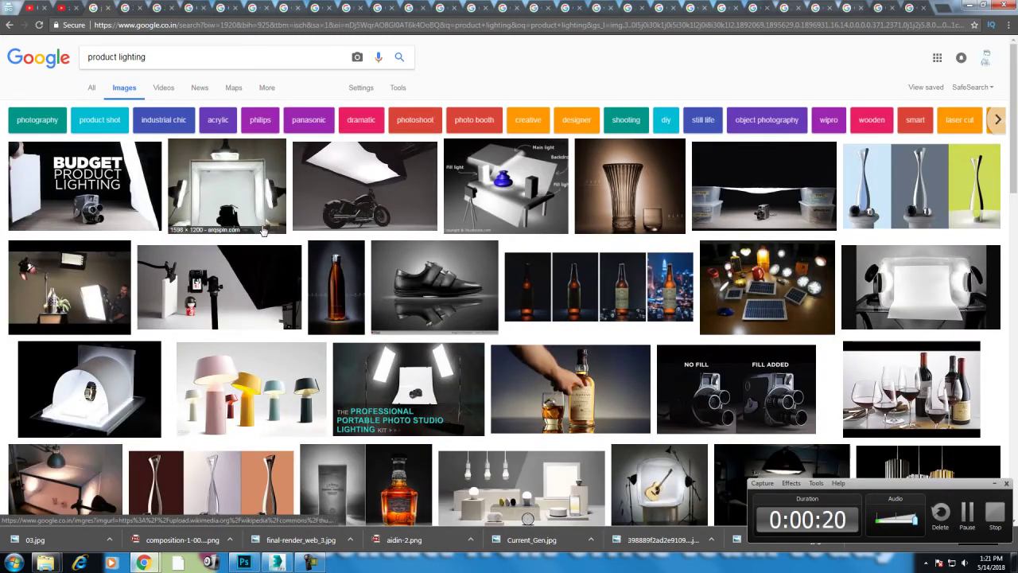
Preview the motorcycle and light-tent product photography images, scrolling through the results.
left_click(374, 203)
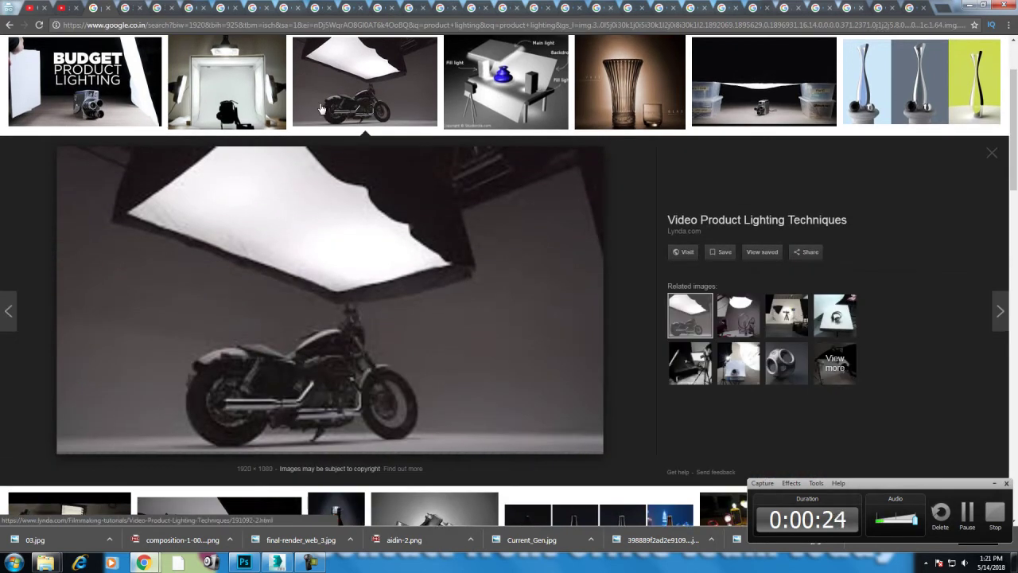
left_click(231, 97)
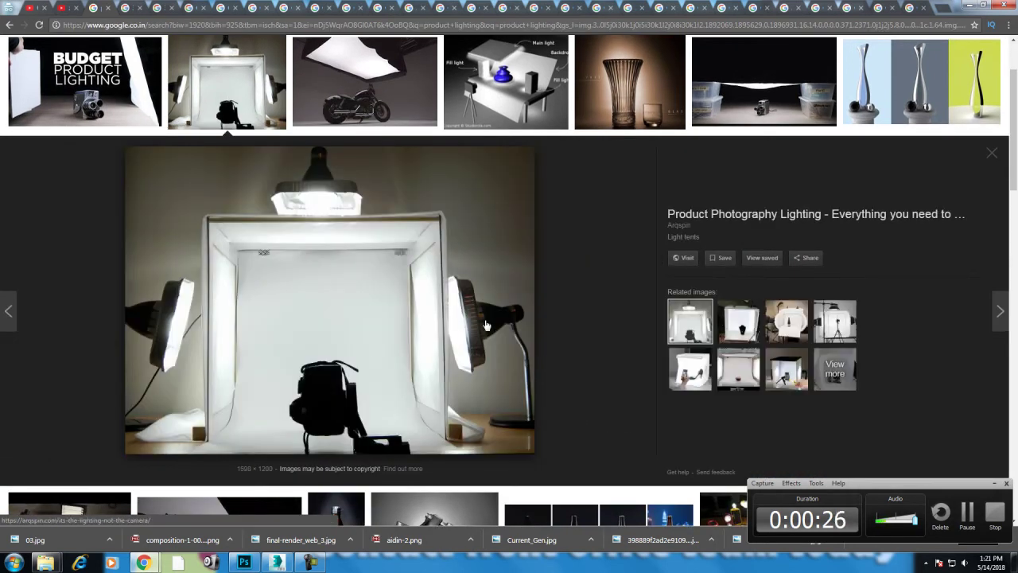
scroll(426, 336, "down", 2)
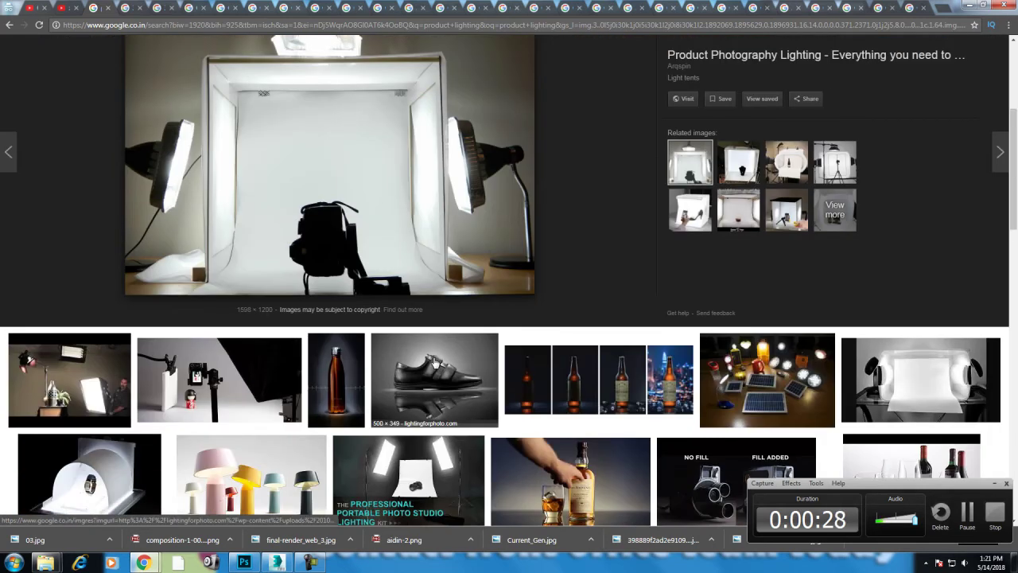
scroll(434, 363, "down", 1)
scroll(429, 358, "down", 2)
scroll(417, 350, "down", 1)
scroll(415, 346, "down", 2)
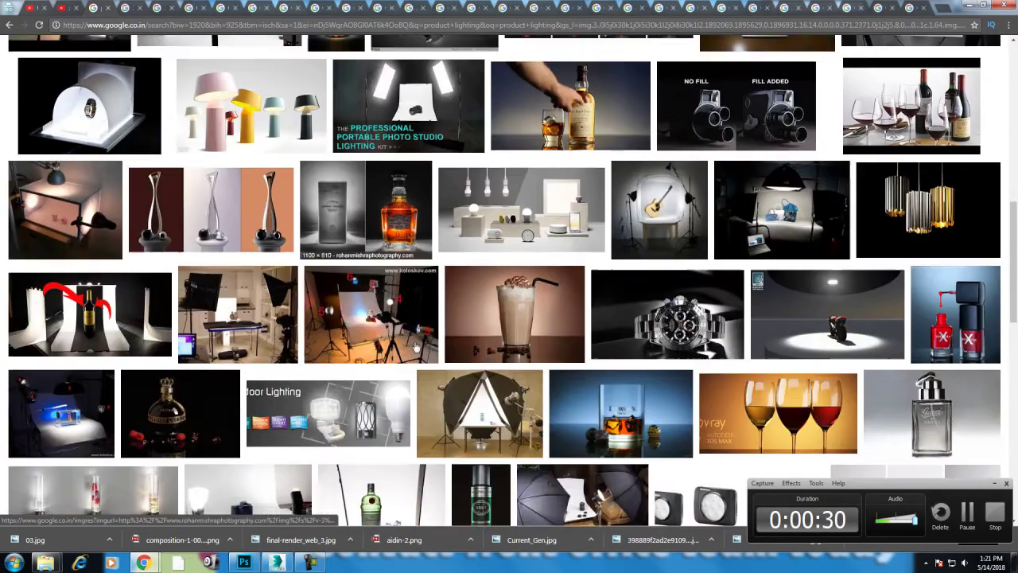
scroll(397, 318, "up", 1)
scroll(363, 265, "up", 5)
scroll(261, 161, "up", 2)
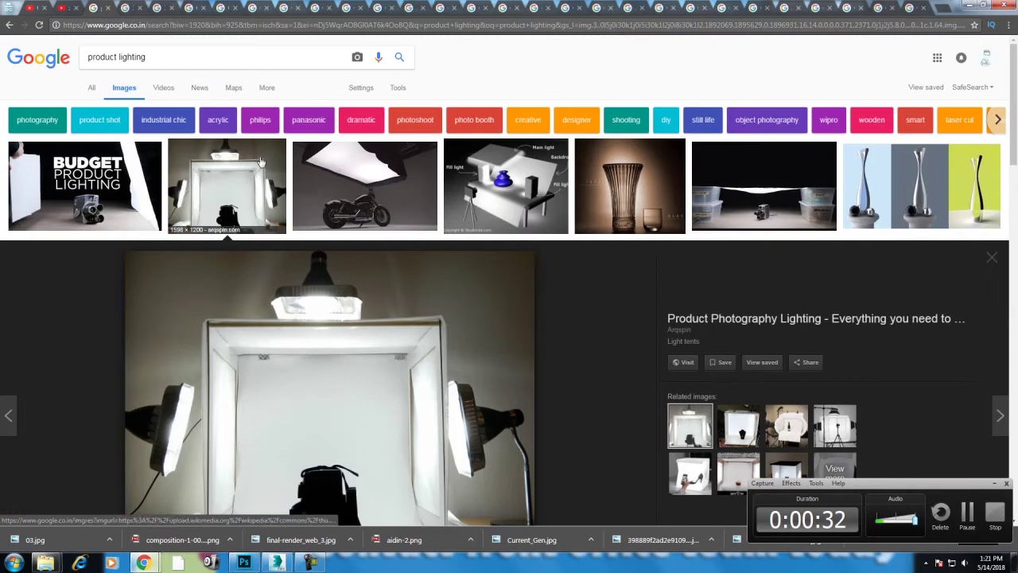
Search images for 'product lighting car' and preview the Corvette and light-rig shots.
left_click(204, 61)
type("car")
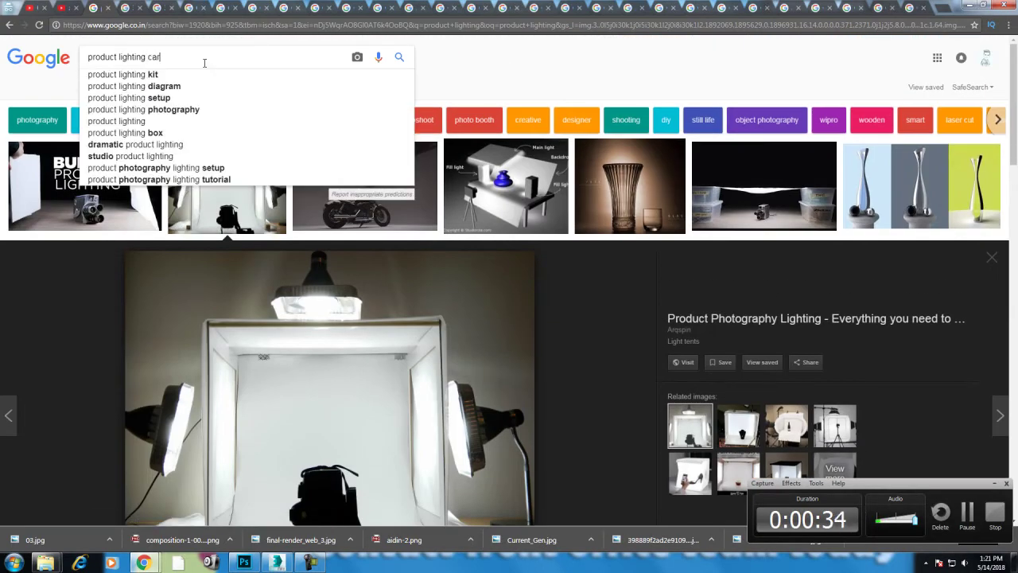
key("Return")
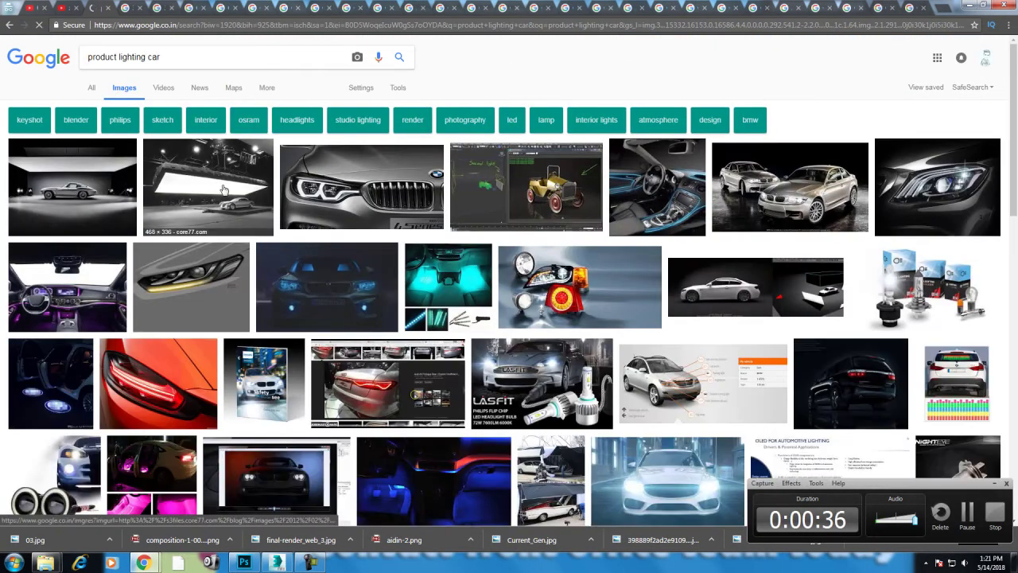
left_click(92, 206)
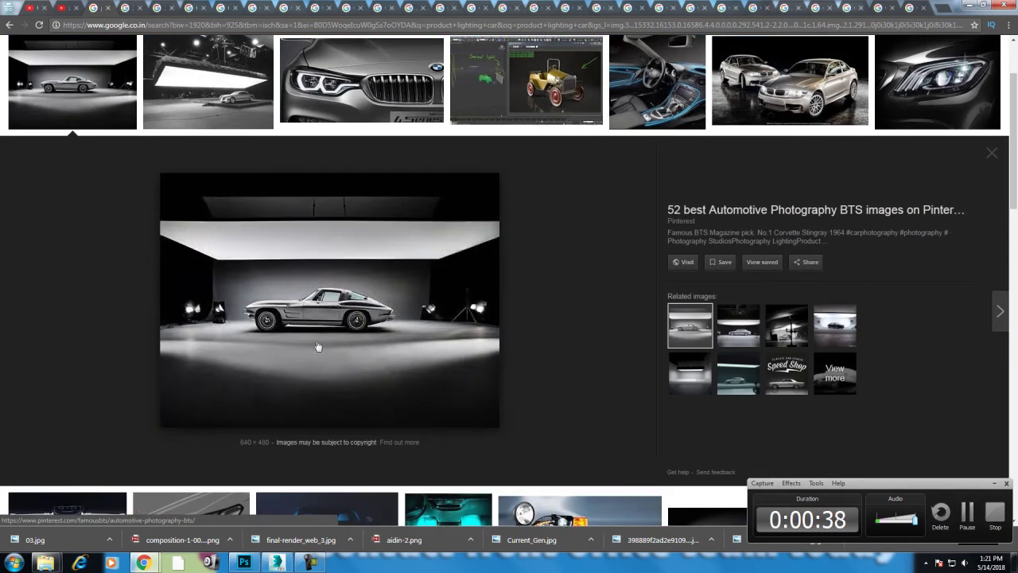
left_click(247, 103)
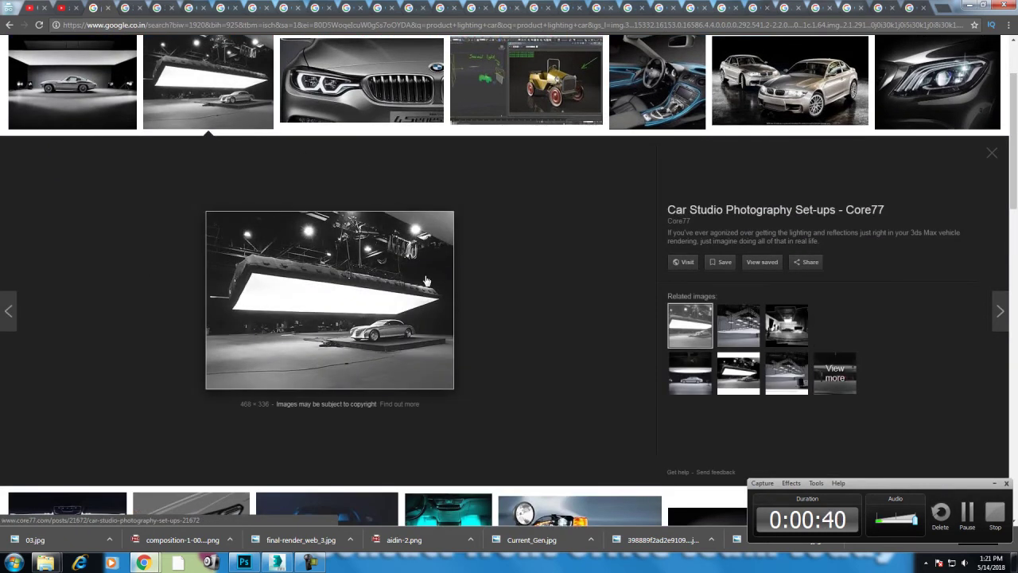
Preview the BMW headlight, silver BMWs and Digital Light images, revisit the Corvette, and minimize Chrome.
left_click(415, 95)
left_click(787, 87)
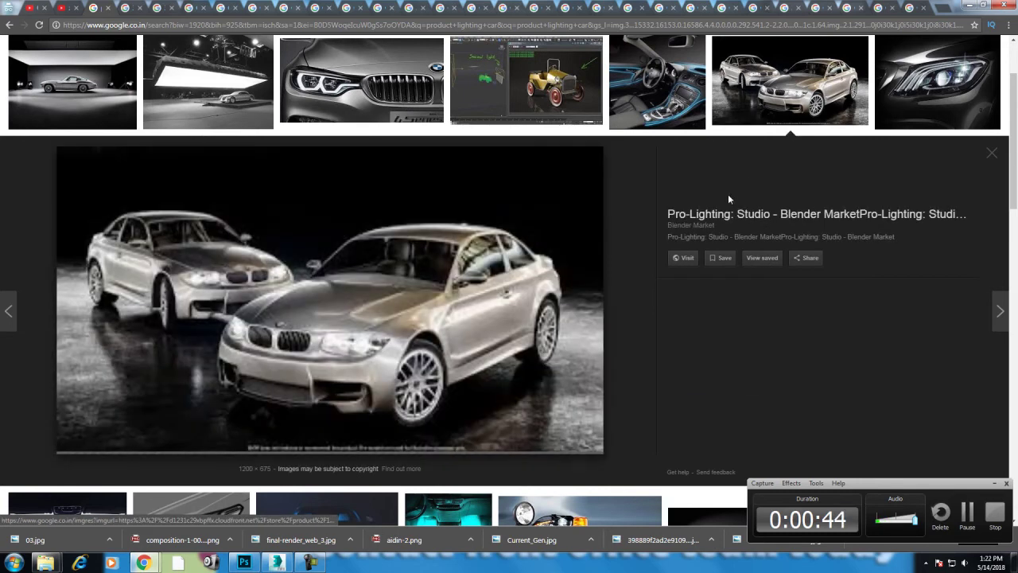
left_click(937, 87)
scroll(336, 370, "down", 2)
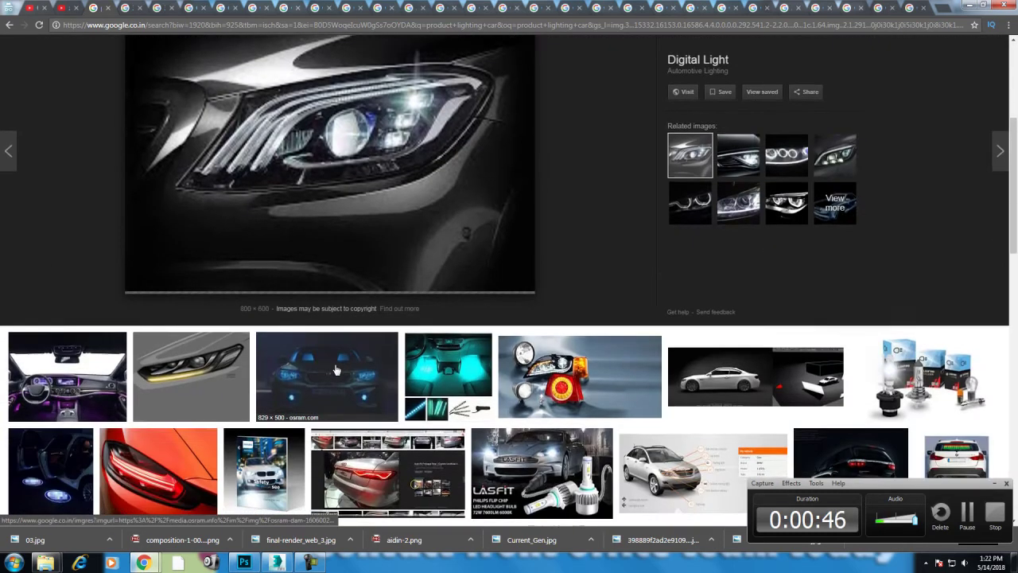
scroll(335, 370, "down", 2)
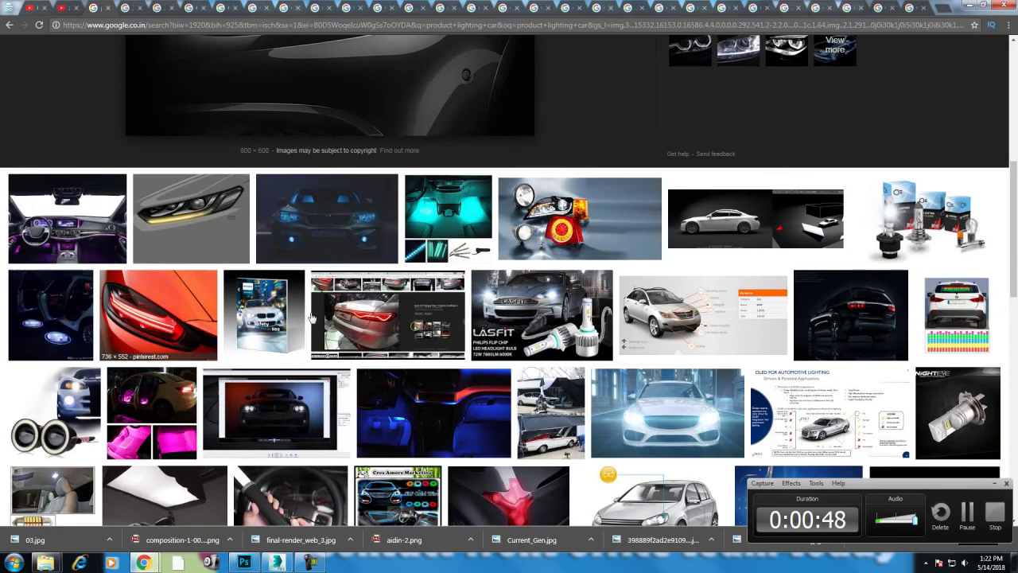
scroll(312, 318, "down", 2)
scroll(477, 342, "down", 3)
scroll(628, 359, "down", 2)
scroll(600, 351, "down", 1)
scroll(596, 354, "up", 2)
scroll(593, 360, "up", 6)
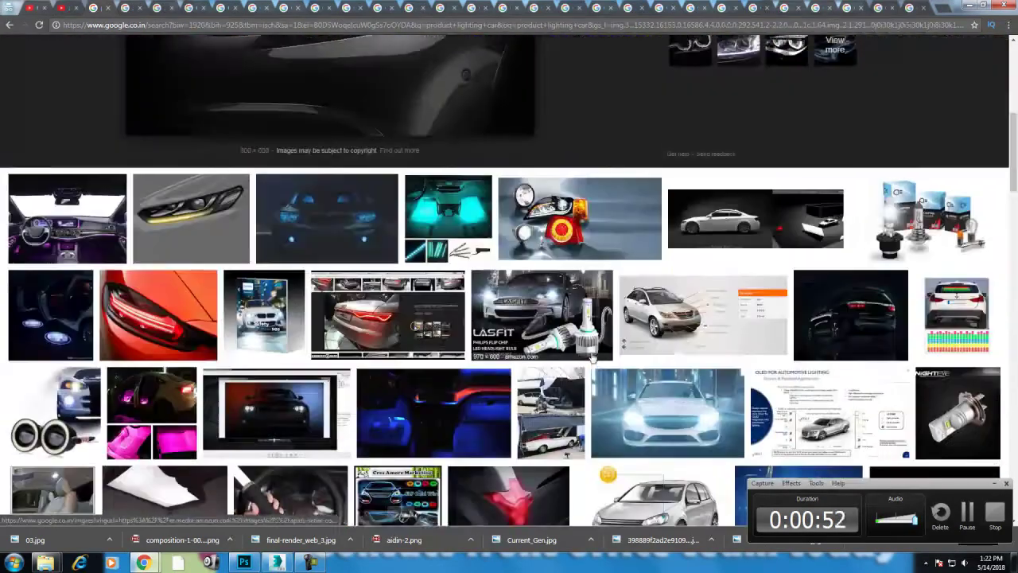
scroll(591, 359, "up", 5)
left_click(72, 139)
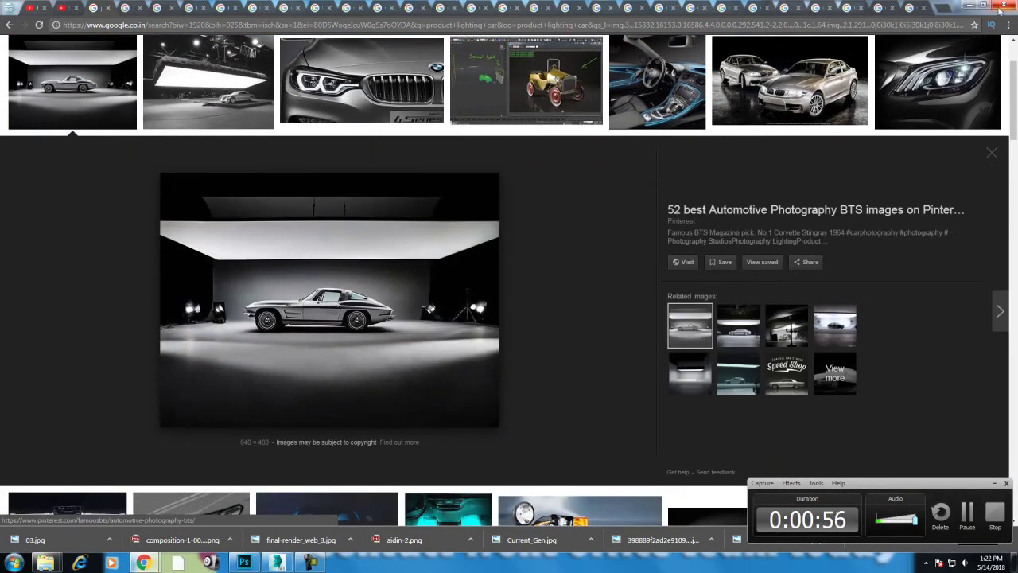
left_click(969, 6)
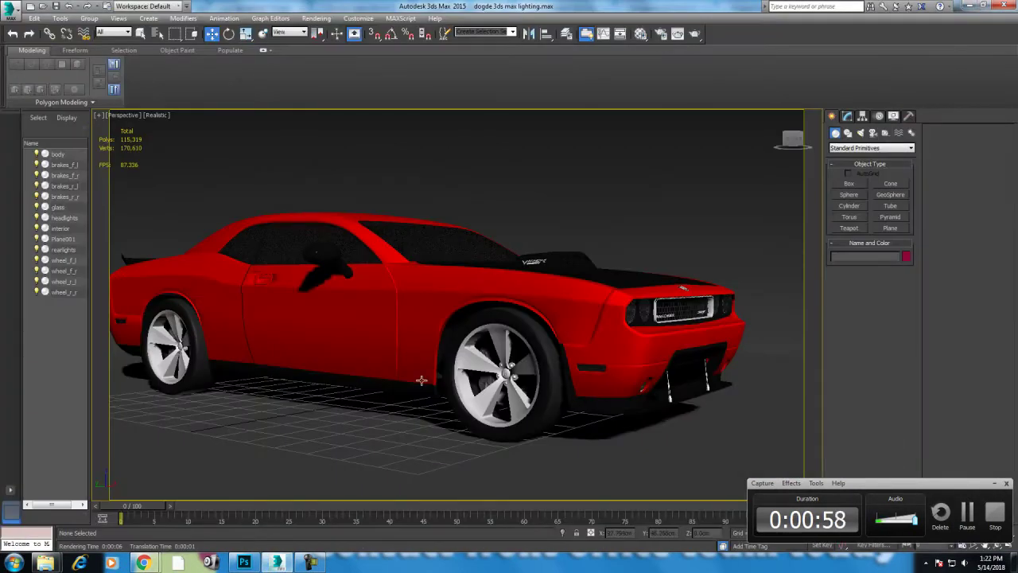
Switch to Left view, recentre the car, then change to Front view.
key("l")
scroll(536, 380, "up", 1)
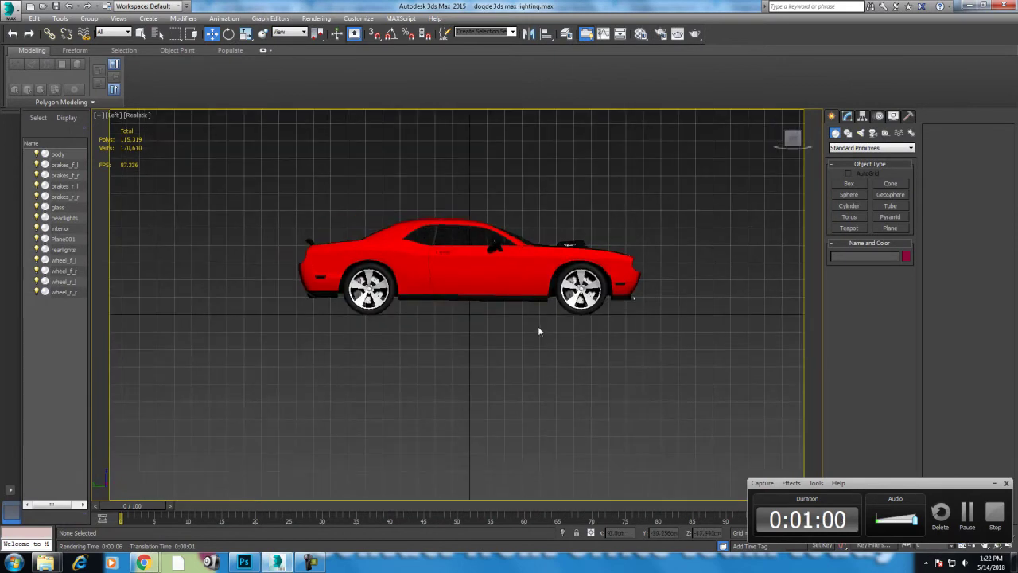
middle_click_drag(538, 327, 519, 330)
key("f")
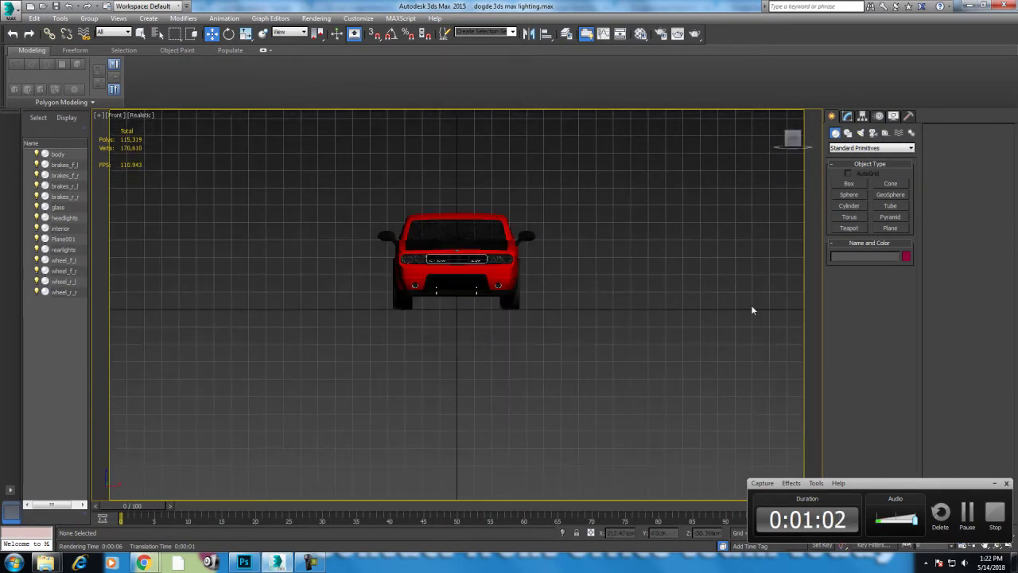
Activate the Rectangle tool under Create > Shapes > Splines.
left_click(848, 133)
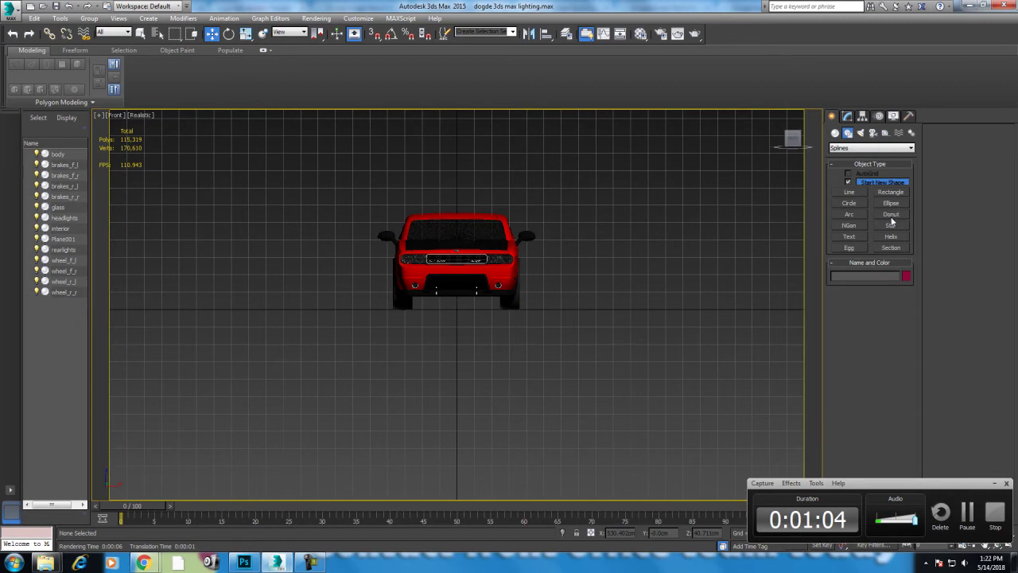
left_click(994, 483)
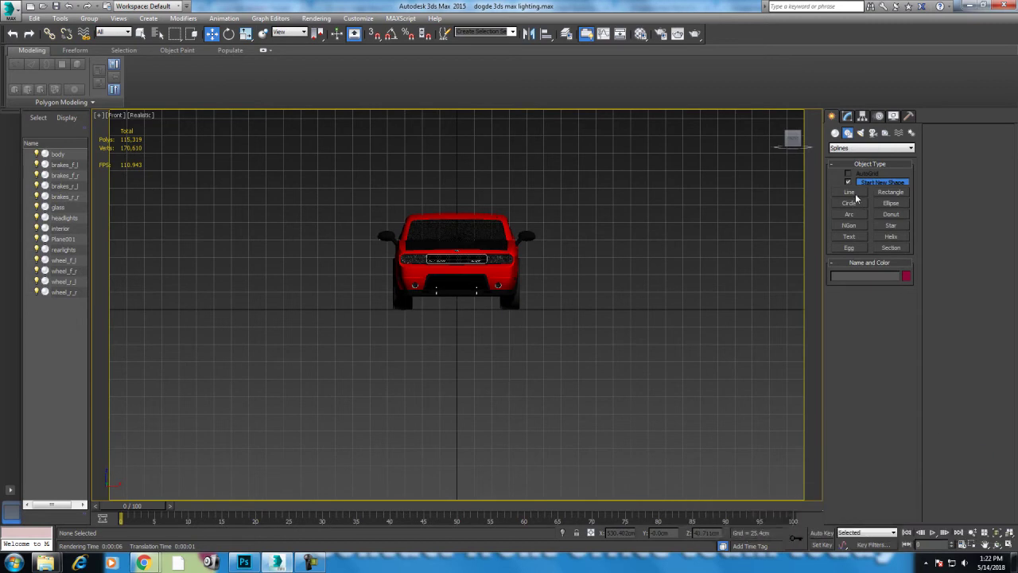
left_click(890, 191)
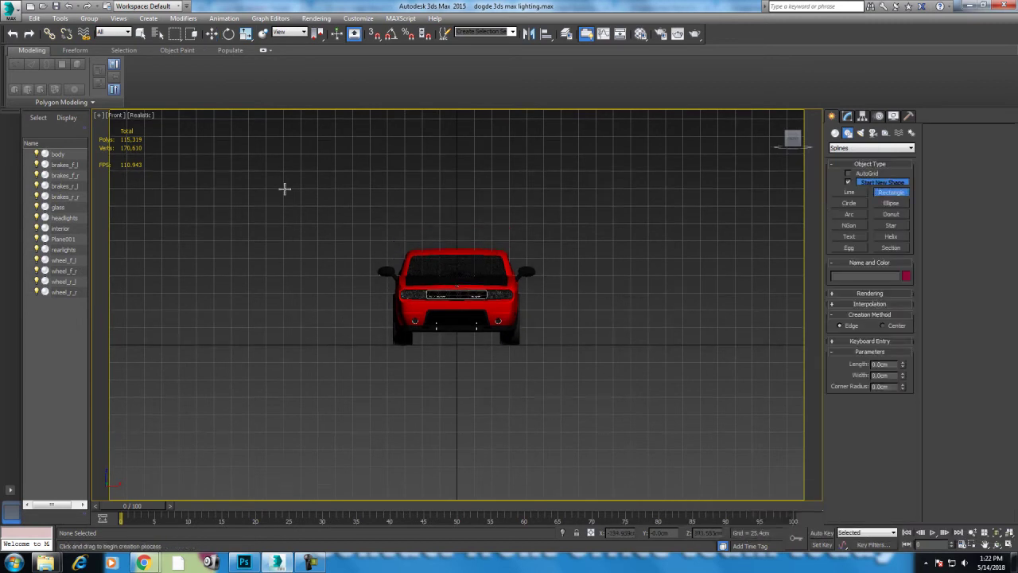
Draw a large rectangle framing the car's front and convert it to an editable spline.
mouse_move(191, 124)
left_mouse_down()
mouse_move(766, 369)
mouse_move(742, 371)
left_mouse_up()
right_click(561, 295)
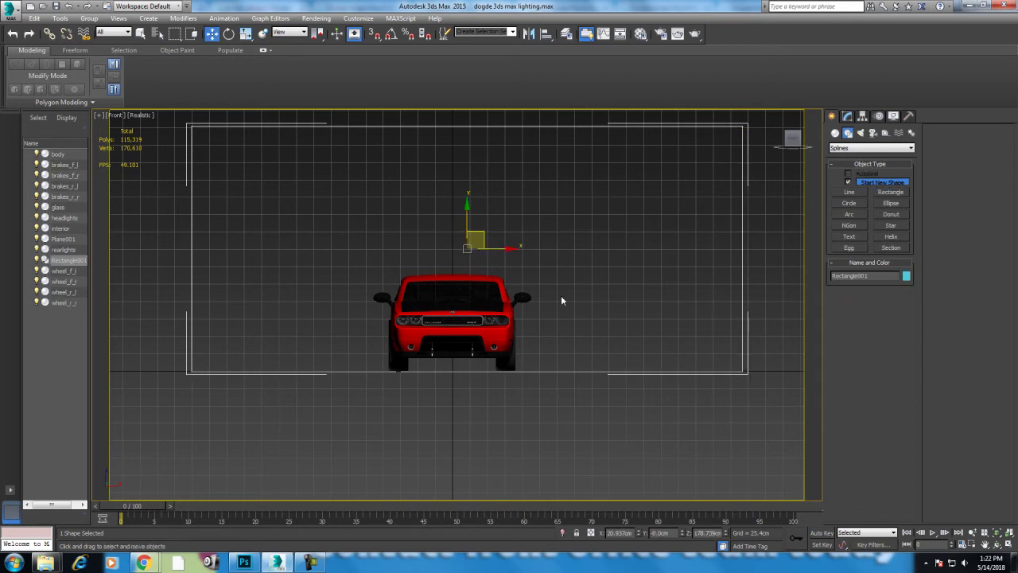
right_click(561, 295)
left_click(706, 381)
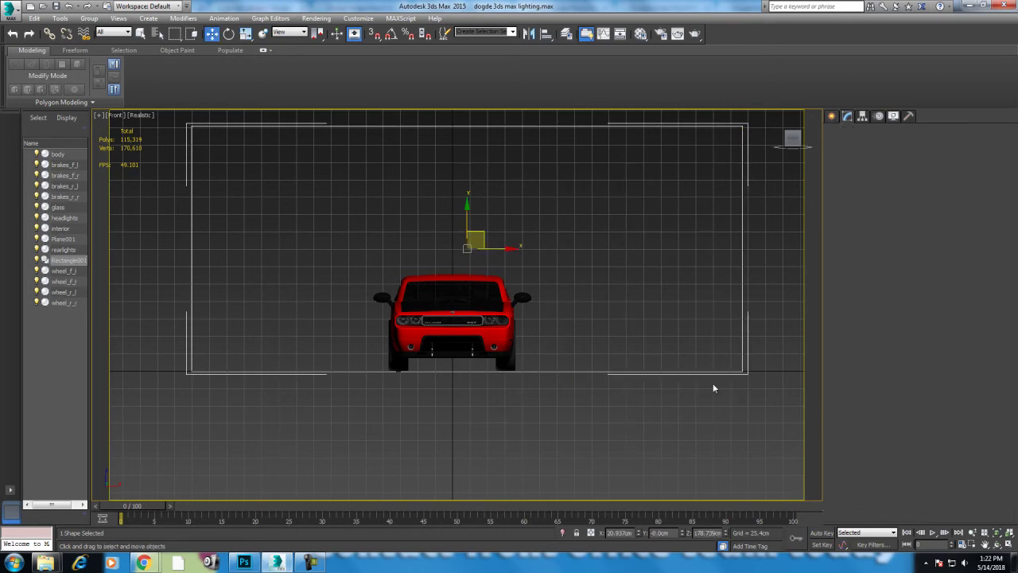
Select the rectangle's bottom-left vertex and fillet it into a smooth curve.
key("1")
middle_click_drag(654, 277, 621, 364)
left_click_drag(724, 203, 665, 268)
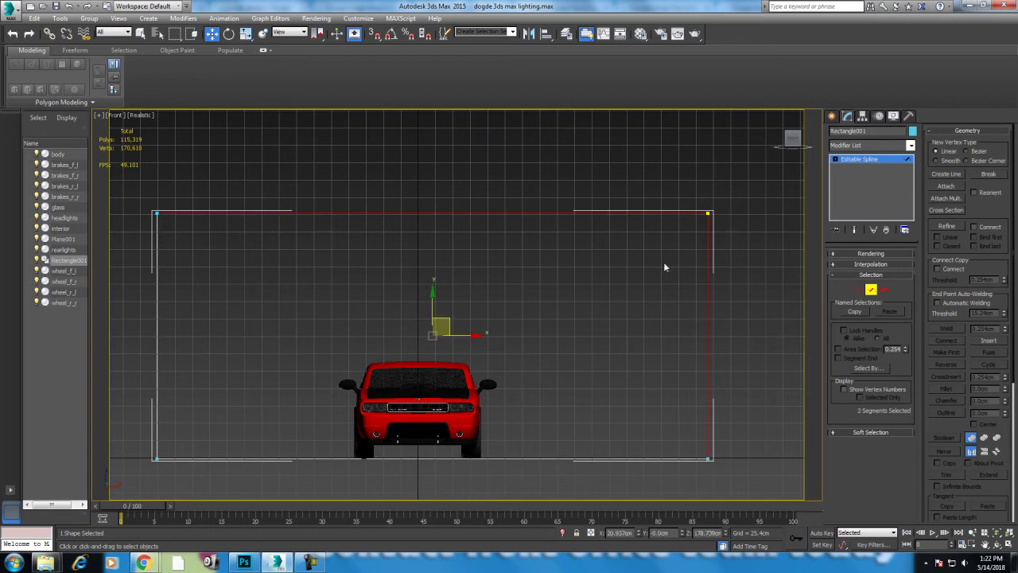
left_click(665, 267)
key("1")
middle_click_drag(132, 457, 166, 394)
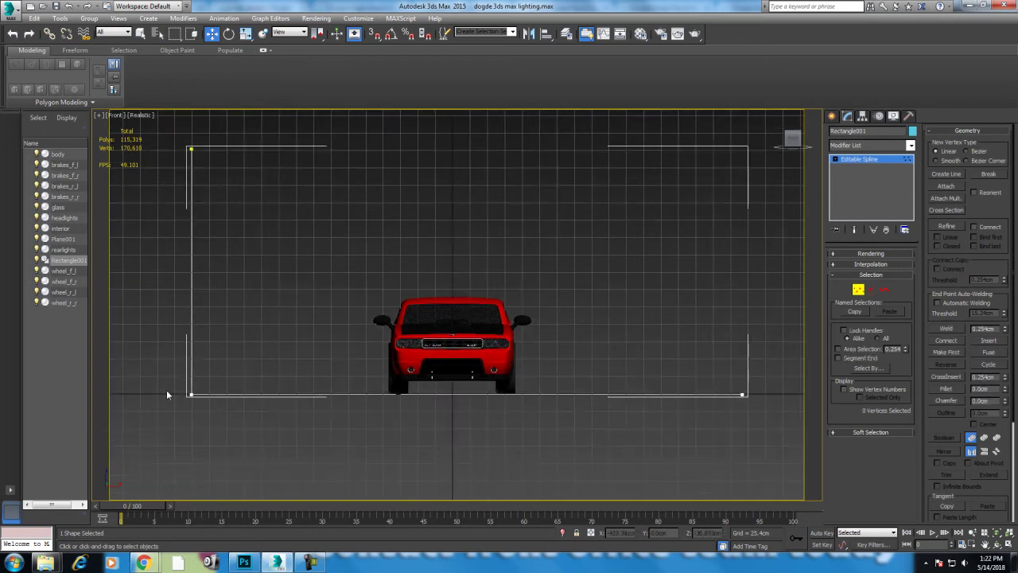
left_click_drag(288, 451, 291, 452)
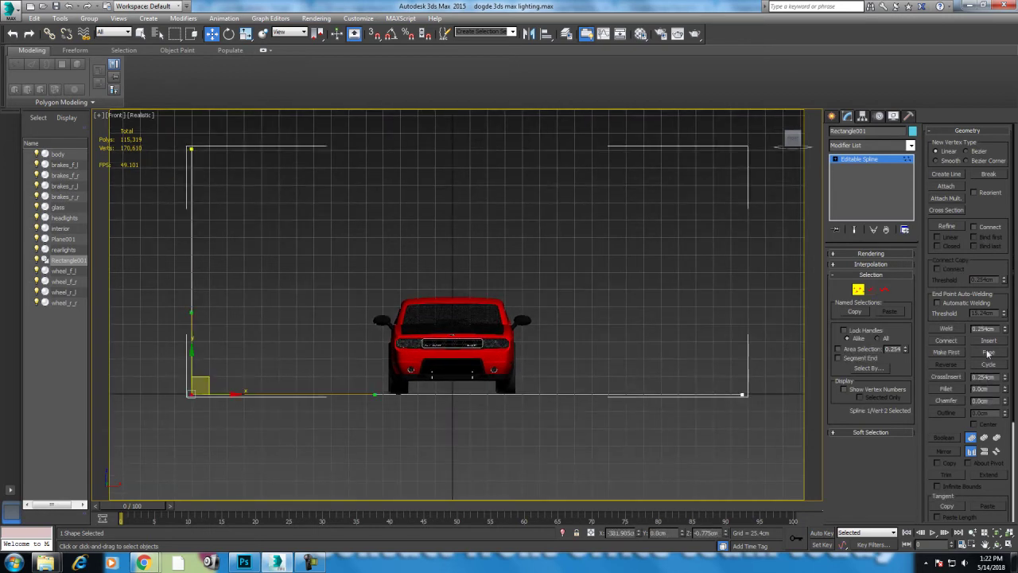
left_click(957, 389)
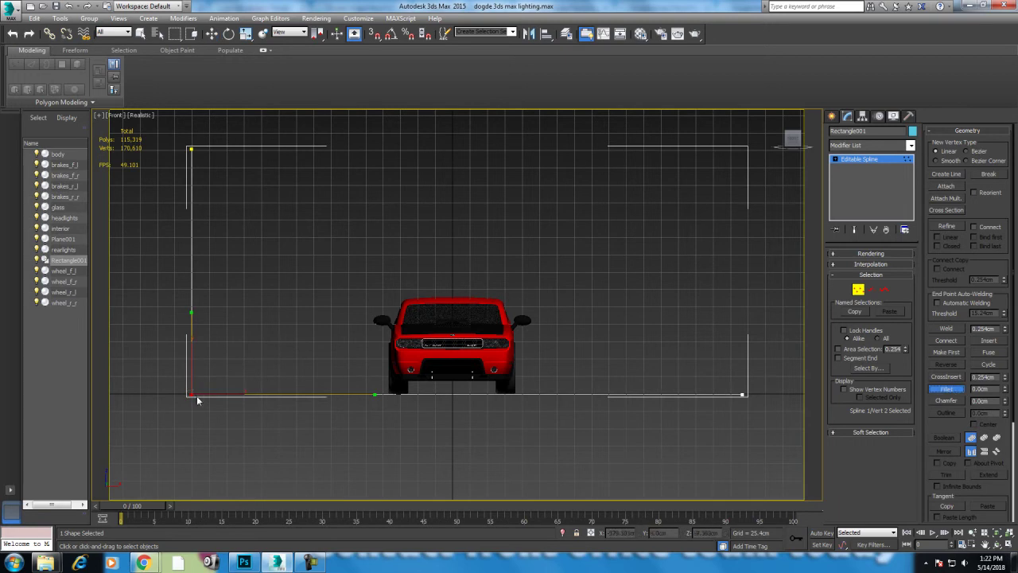
left_click_drag(194, 392, 194, 334)
Add an Extrude modifier to the curved spline.
left_click(871, 161)
left_click(867, 146)
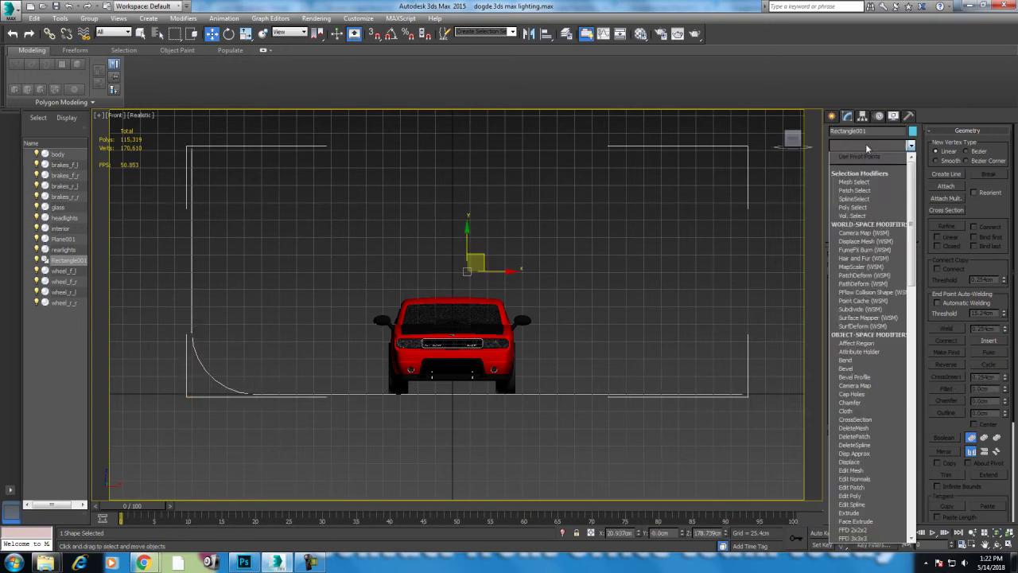
key("e")
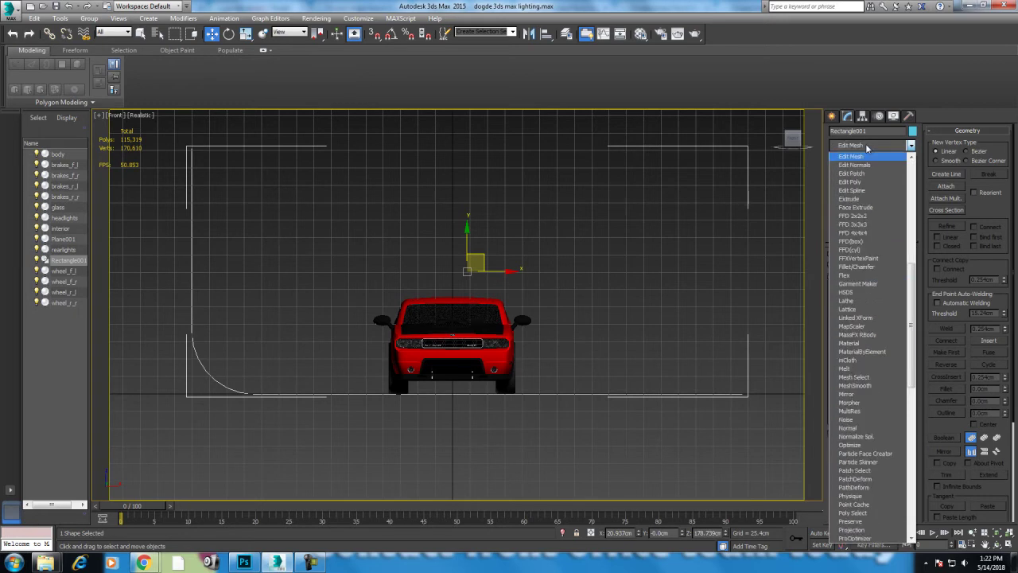
left_click(855, 198)
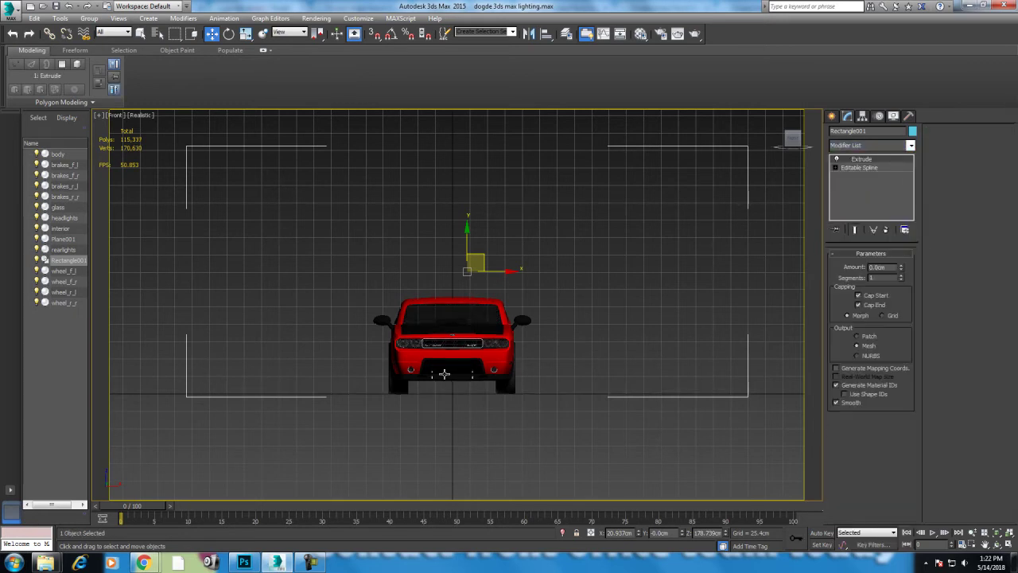
In Perspective view, raise the backdrop's extrusion Amount to 523.57 cm.
middle_click_drag(427, 377, 395, 462)
key("p")
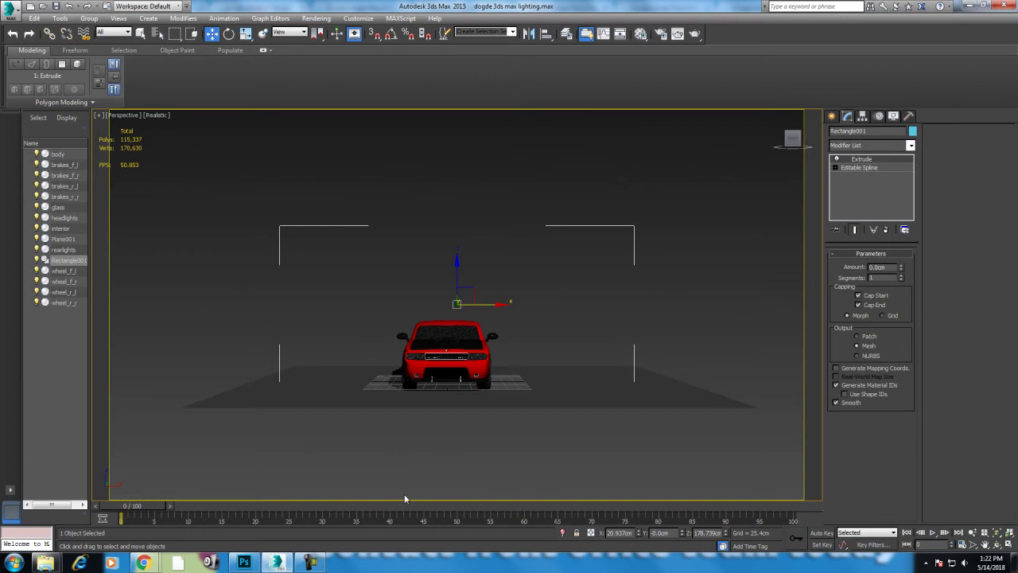
left_click(327, 562)
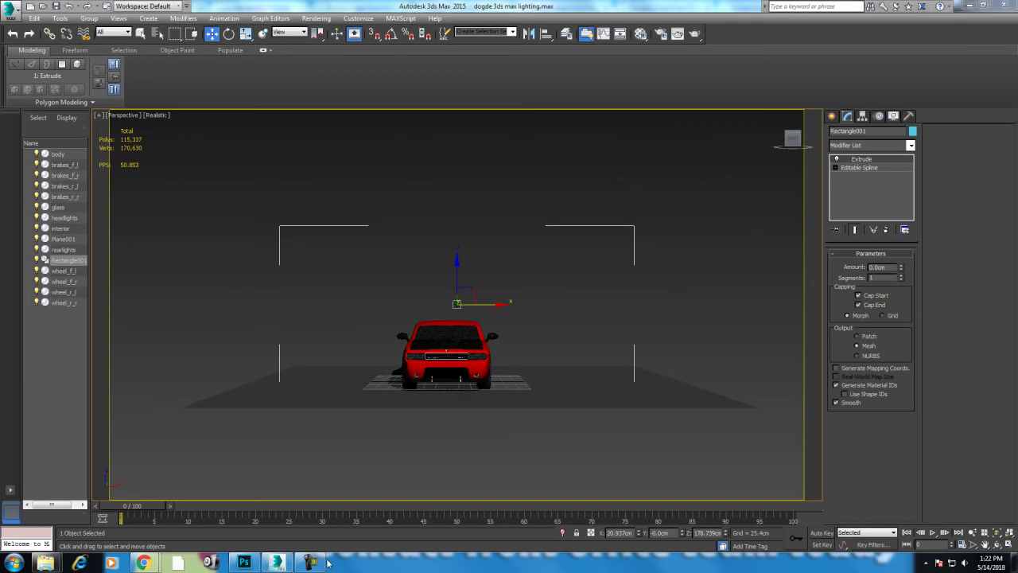
left_click(319, 563)
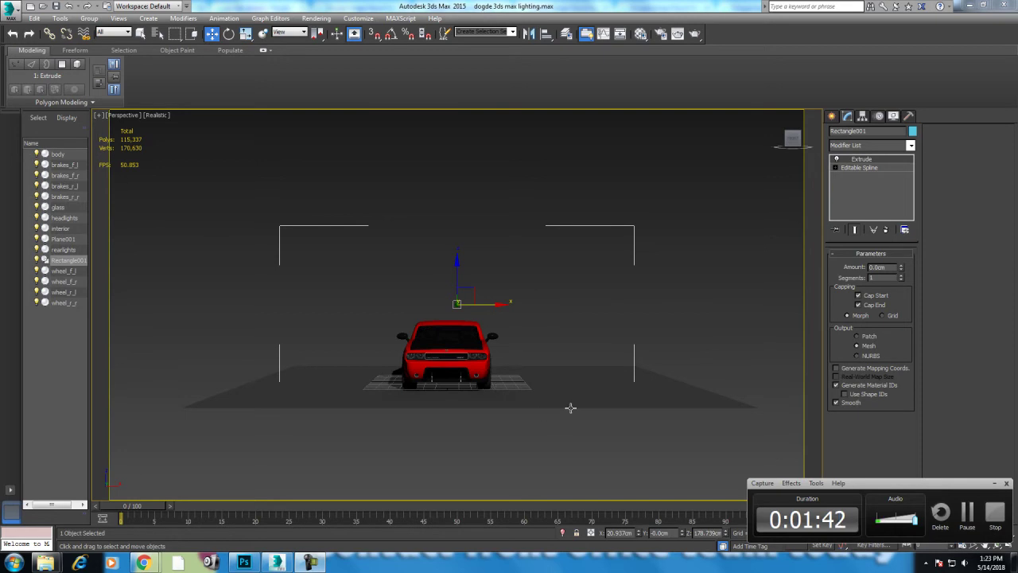
mouse_move(549, 374)
middle_mouse_down("alt")
mouse_move(654, 380)
mouse_move(857, 295)
middle_mouse_up("alt")
left_click_drag(900, 270, 901, 238)
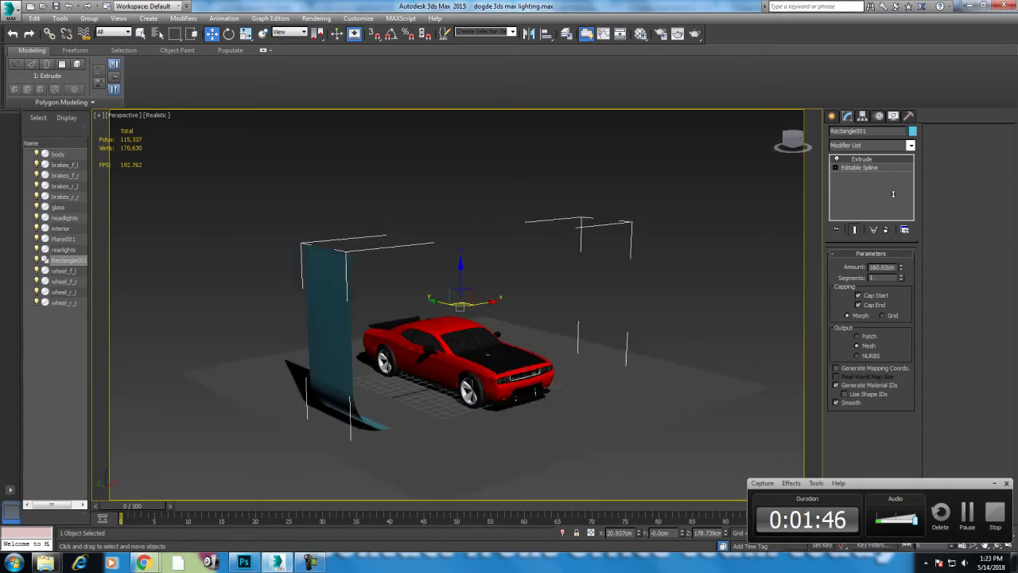
left_click(585, 432)
left_click(427, 423)
middle_click_drag(484, 440, 372, 446, "alt")
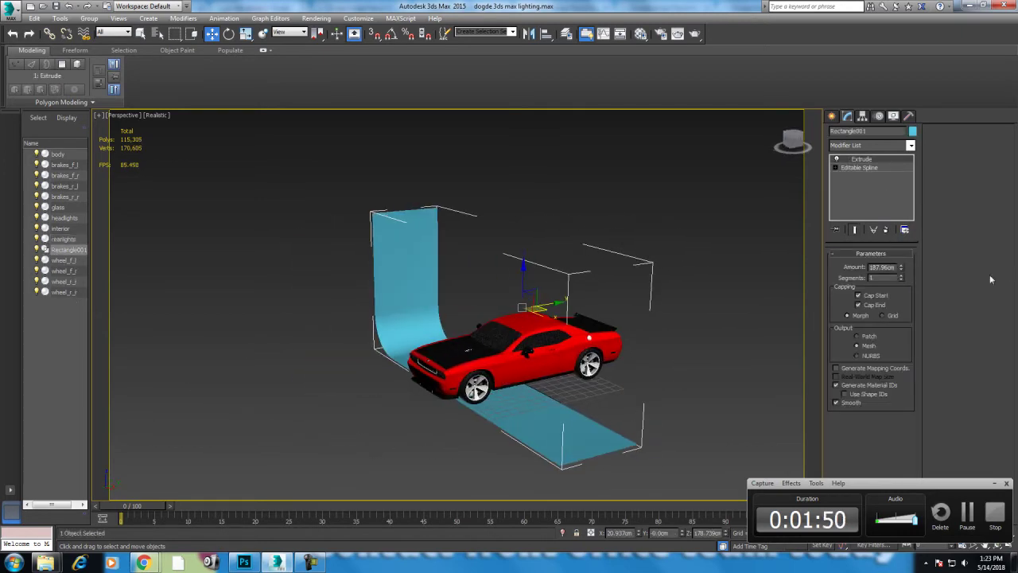
left_click_drag(903, 268, 902, 160)
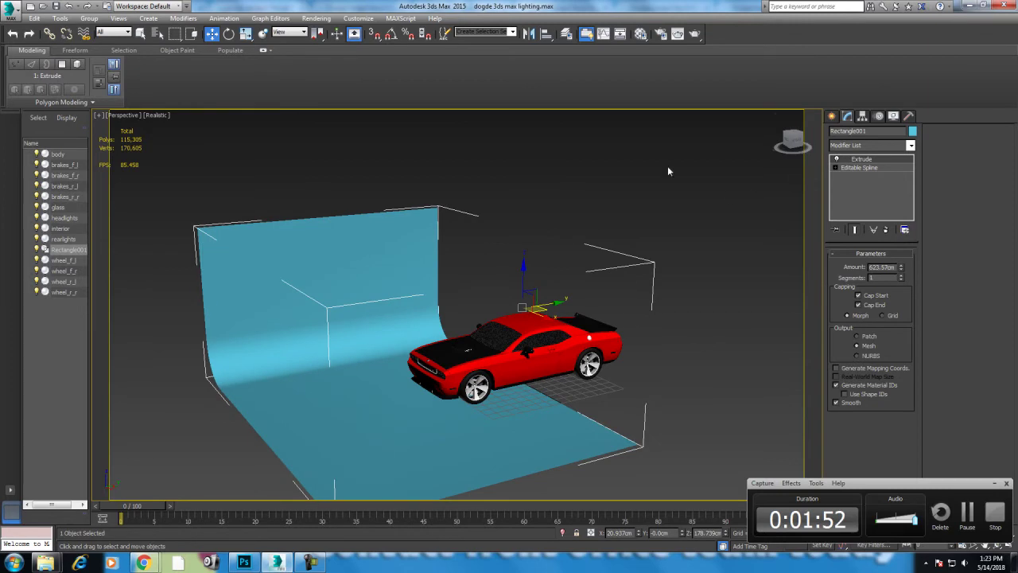
In Top view, move the backdrop back behind the car.
key("t")
scroll(675, 202, "down", 3)
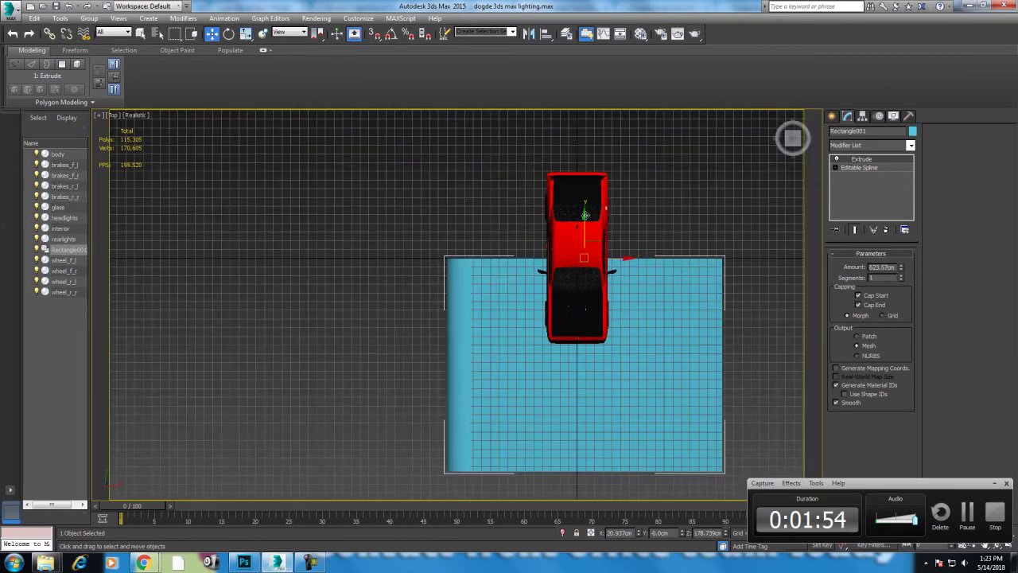
left_click_drag(599, 235, 599, 141)
middle_click_drag(608, 277, 607, 300)
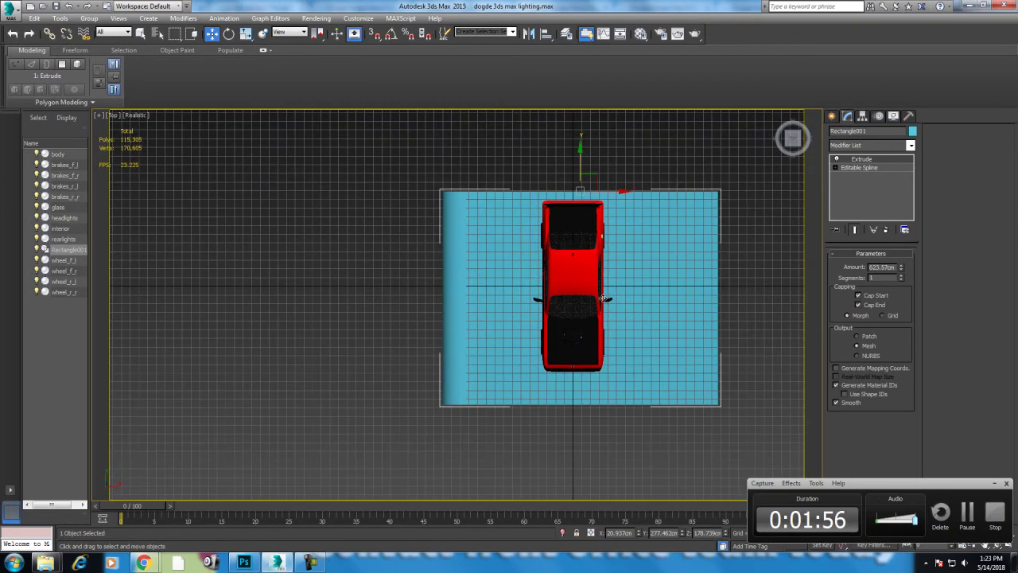
middle_click_drag(603, 256, 605, 298)
left_click_drag(588, 193, 588, 100)
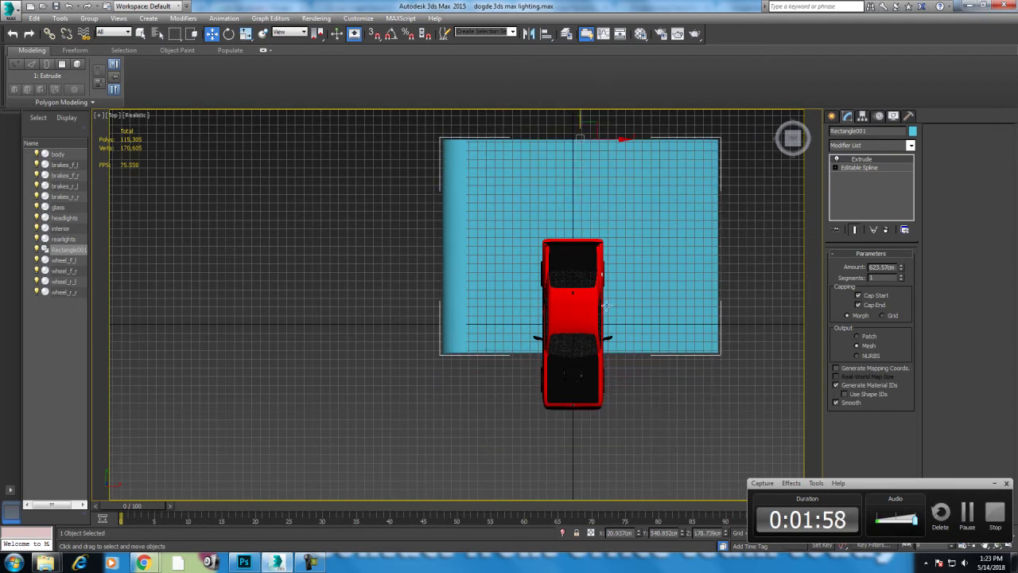
Widen the backdrop extrusion to 1178.56 cm and check it in Perspective view.
key("p")
mouse_move(627, 400)
middle_mouse_down("alt")
mouse_move(586, 281)
mouse_move(716, 302)
middle_mouse_up("alt")
left_click_drag(901, 267, 869, 82)
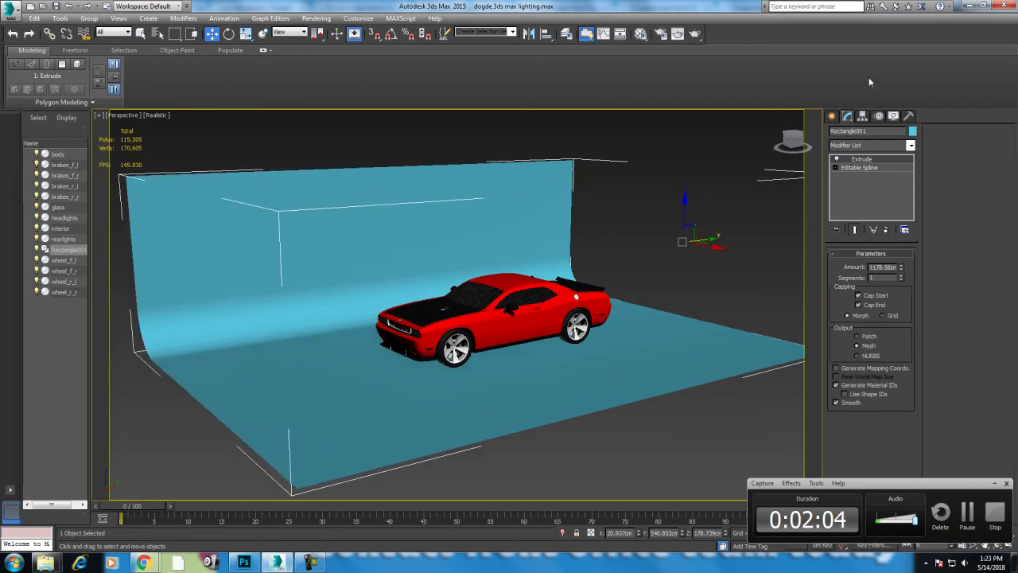
key("t")
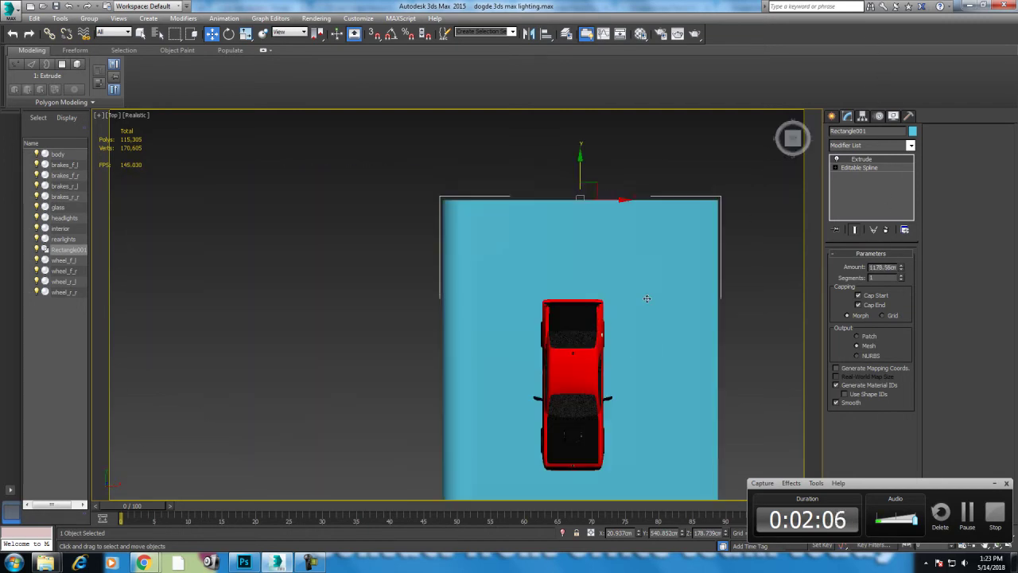
key("p")
scroll(614, 285, "down", 3)
mouse_move(614, 285)
middle_mouse_down("alt")
mouse_move(617, 293)
mouse_move(586, 270)
mouse_move(648, 323)
mouse_move(589, 340)
middle_mouse_up("alt")
scroll(590, 339, "up", 5)
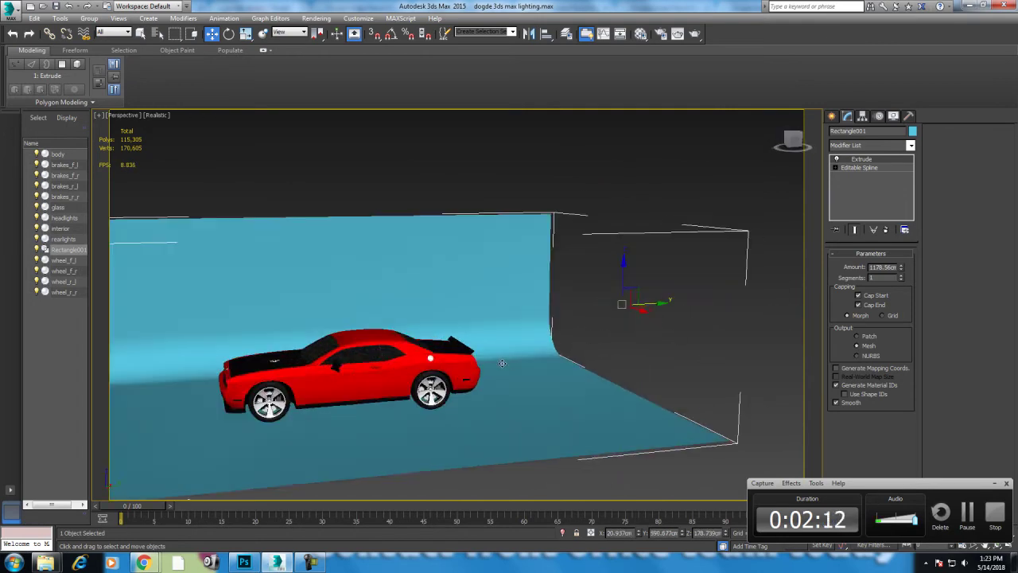
scroll(593, 343, "up", 3)
Assign a new grey Standard material from an unused slot to the backdrop.
key("m")
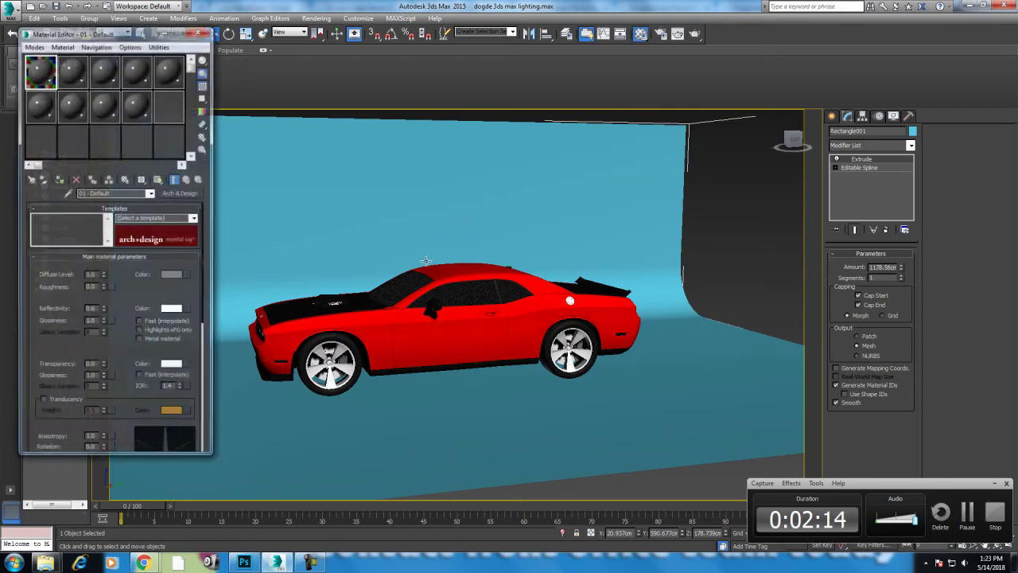
left_click(48, 144)
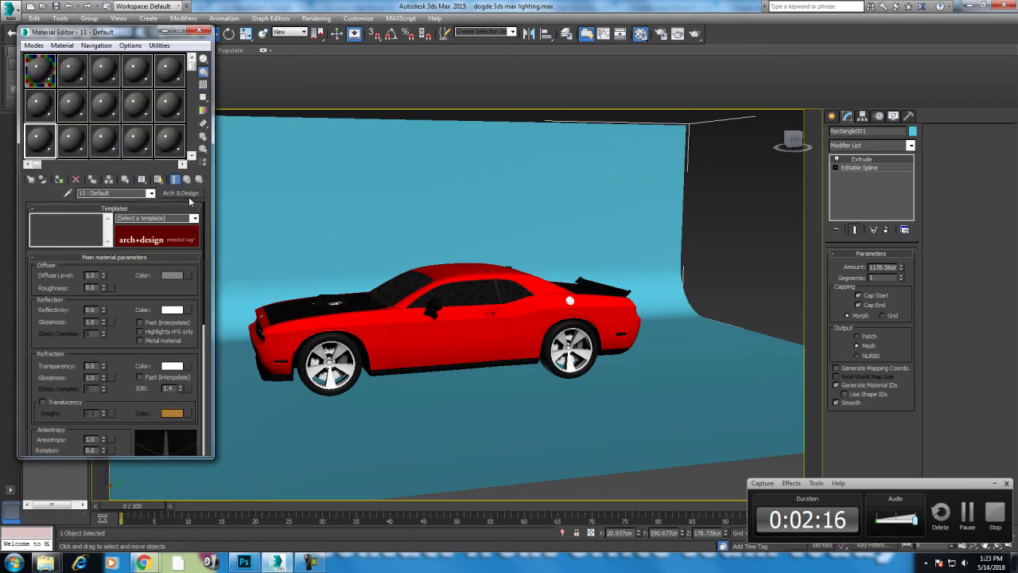
left_click(182, 194)
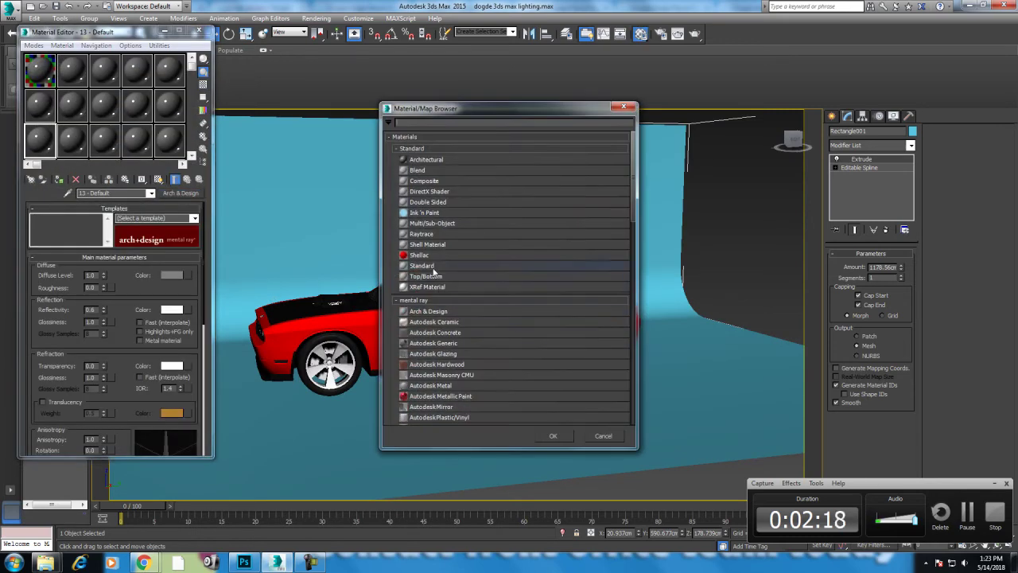
double_click(433, 271)
left_click(59, 178)
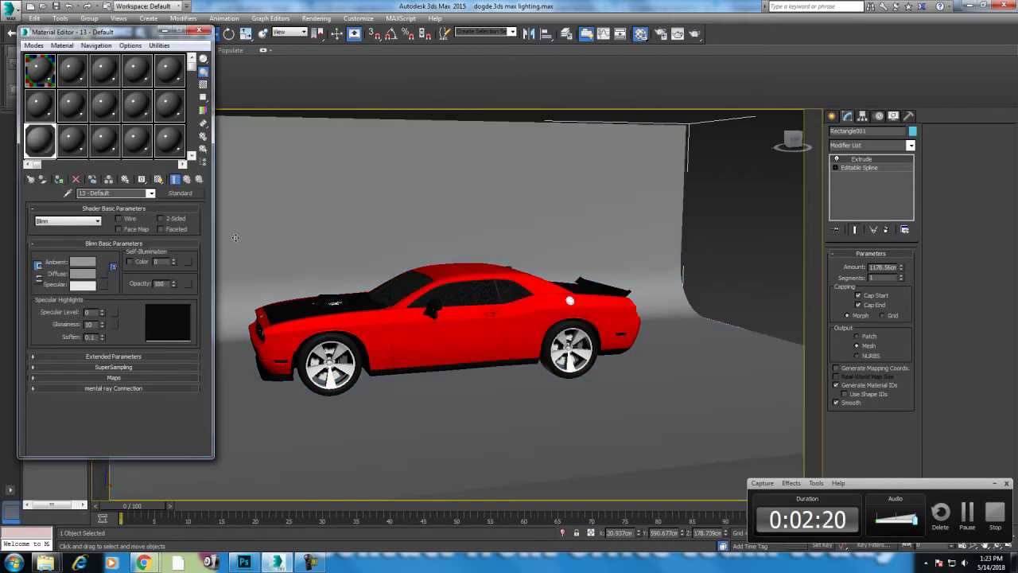
left_click(198, 32)
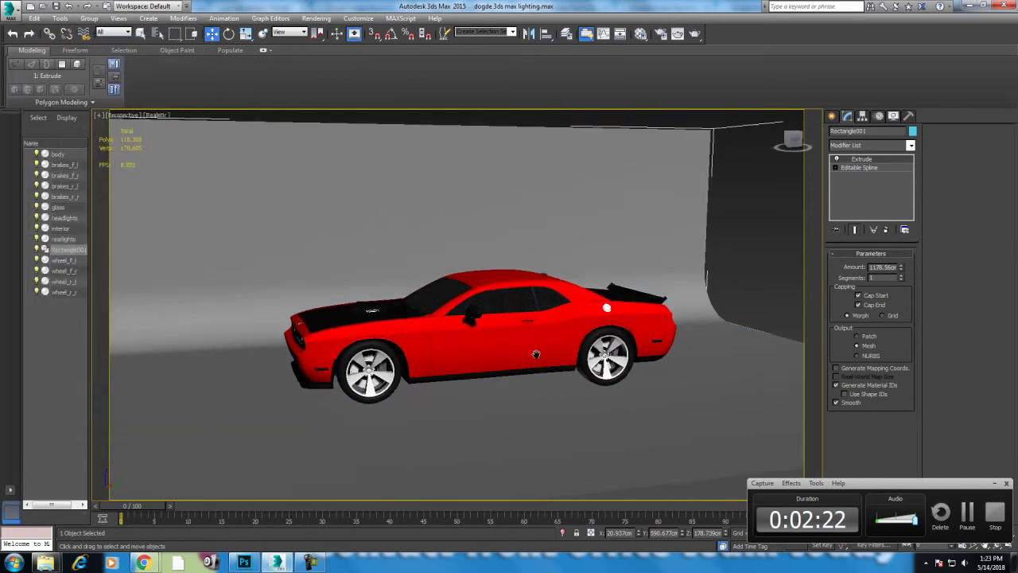
Orbit to a front three-quarter view and create Camera001 from it with Ctrl+C.
scroll(535, 384, "down", 3)
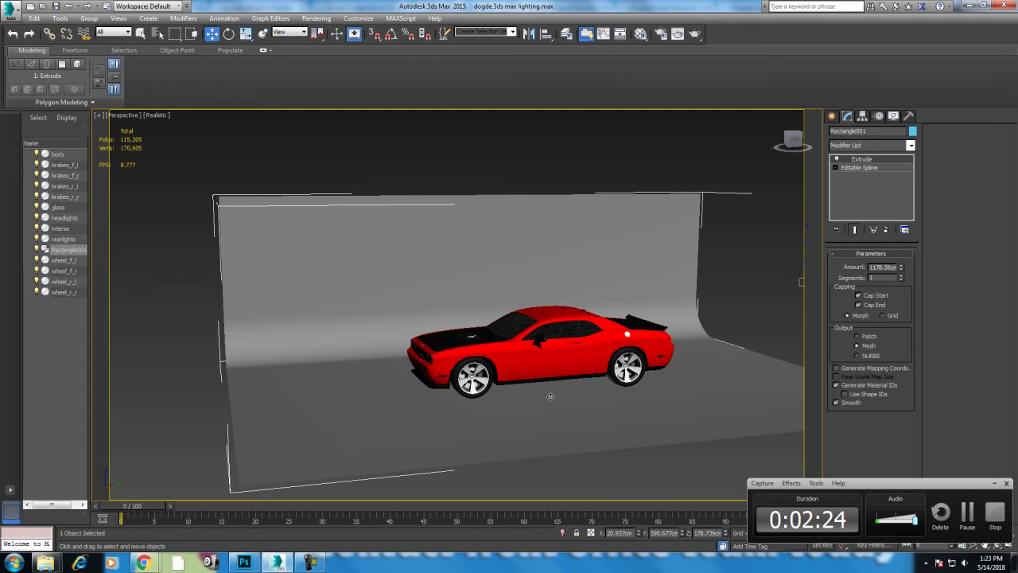
middle_click_drag(549, 396, 600, 415, "alt")
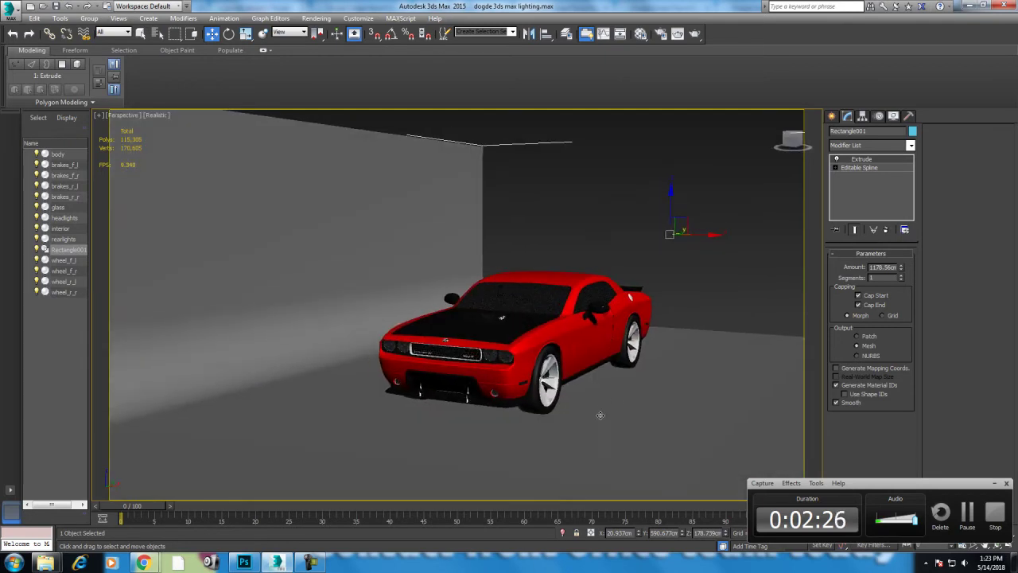
scroll(572, 396, "up", 4)
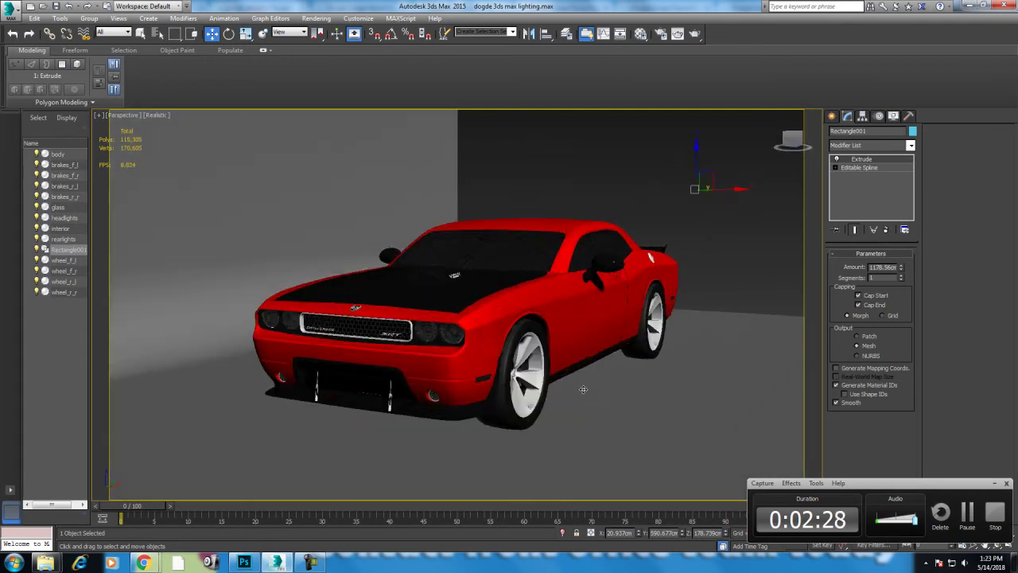
middle_click_drag(585, 402, 586, 402, "alt")
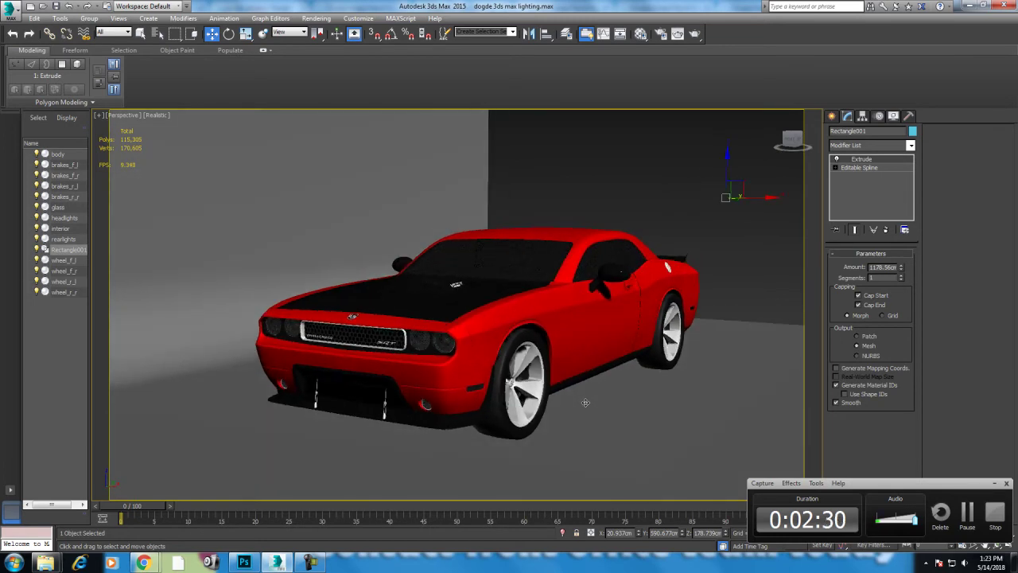
key("ctrl+c")
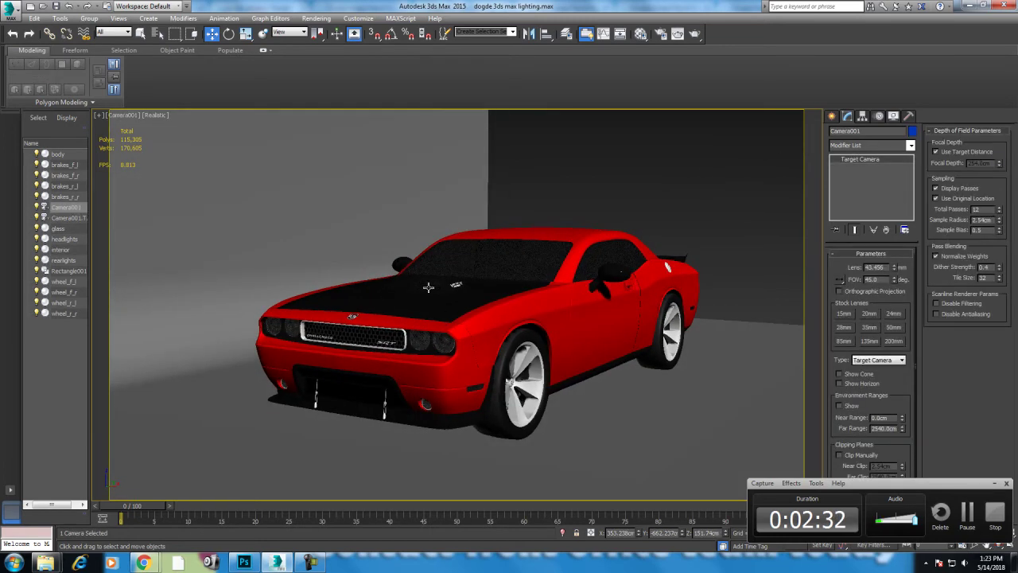
Show four viewports set to Top, Front and Left views.
key("alt+w")
right_click(306, 251)
key("t")
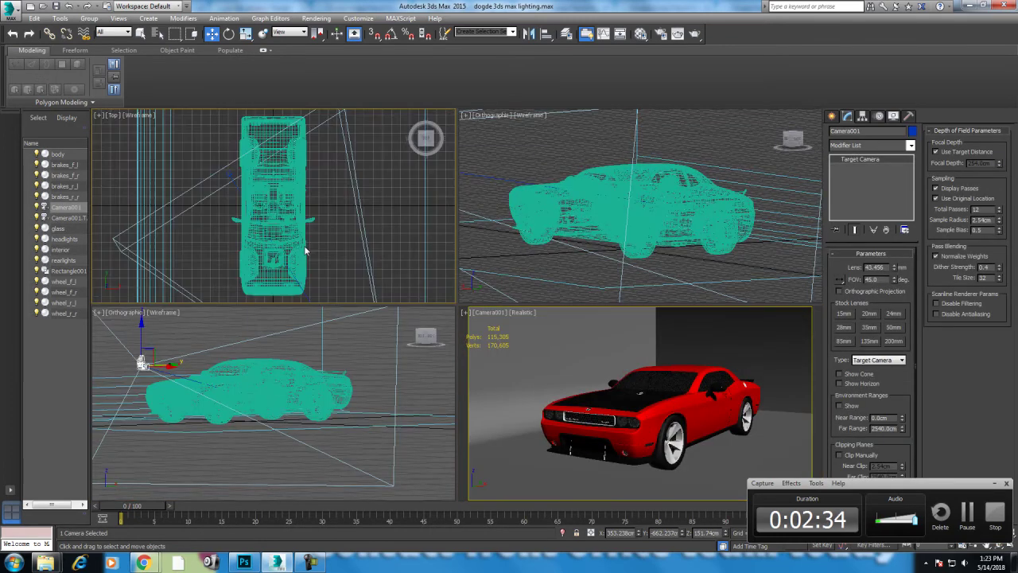
middle_click_drag(570, 203, 573, 205)
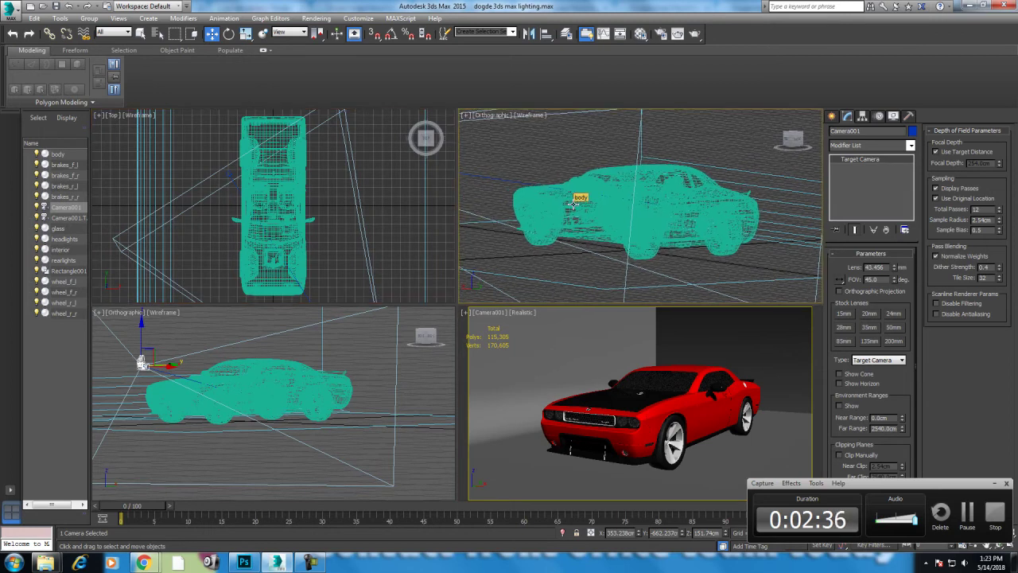
key("f")
right_click(272, 377)
key("l")
scroll(256, 216, "down", 5)
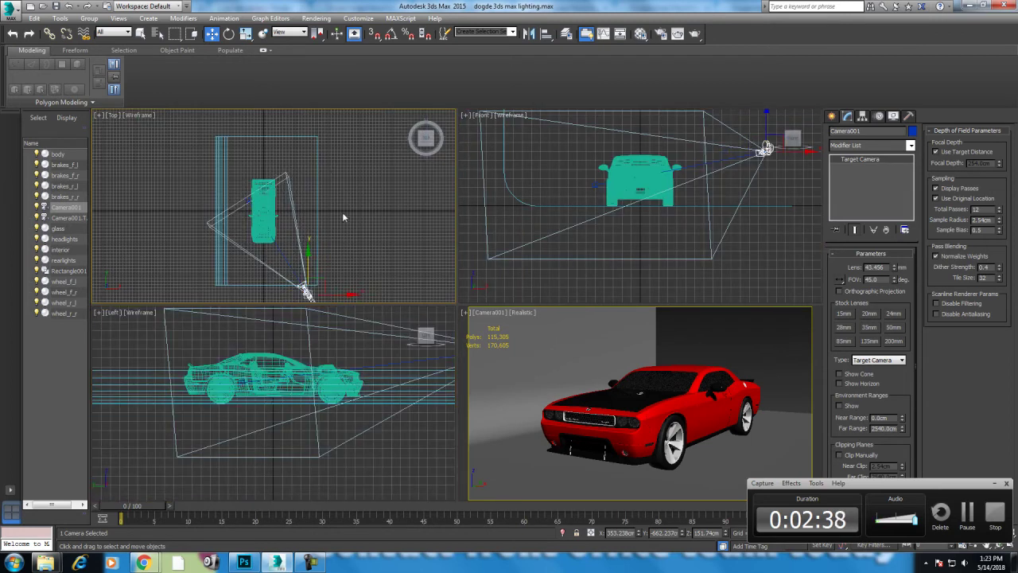
Rotate the backdrop 90° with angle snap so it stands behind the car.
left_click(324, 141)
left_click(317, 159)
middle_click_drag(307, 161, 310, 190)
key("e")
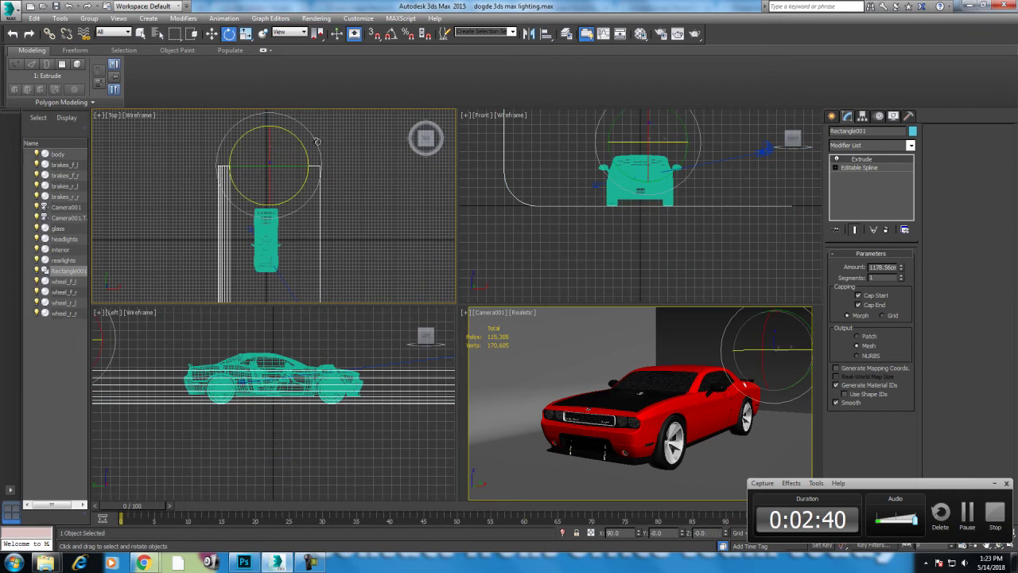
left_click(389, 35)
right_click(389, 35)
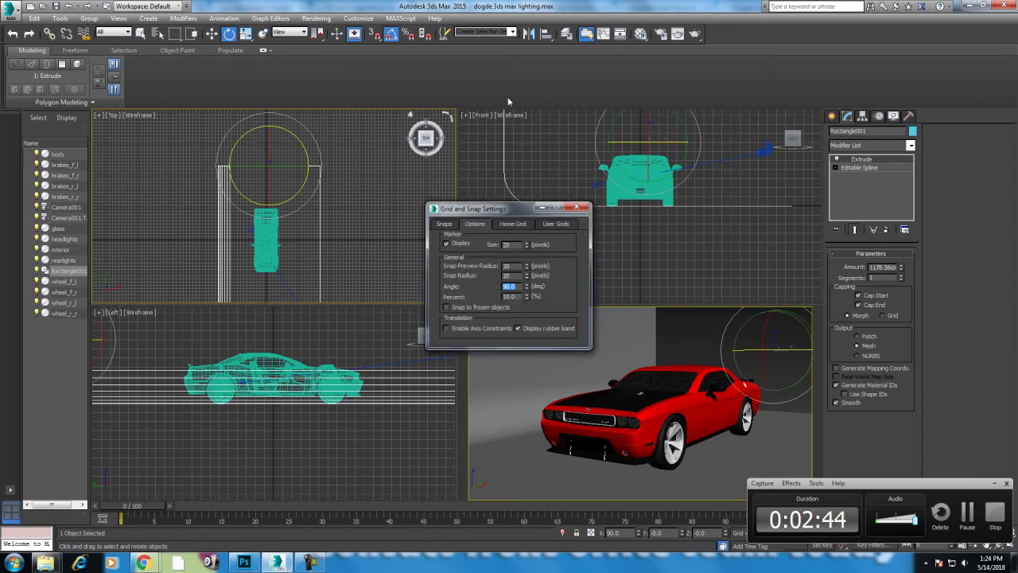
left_click(577, 208)
mouse_move(292, 138)
left_mouse_down()
mouse_move(295, 179)
mouse_move(340, 213)
left_mouse_up()
key("w")
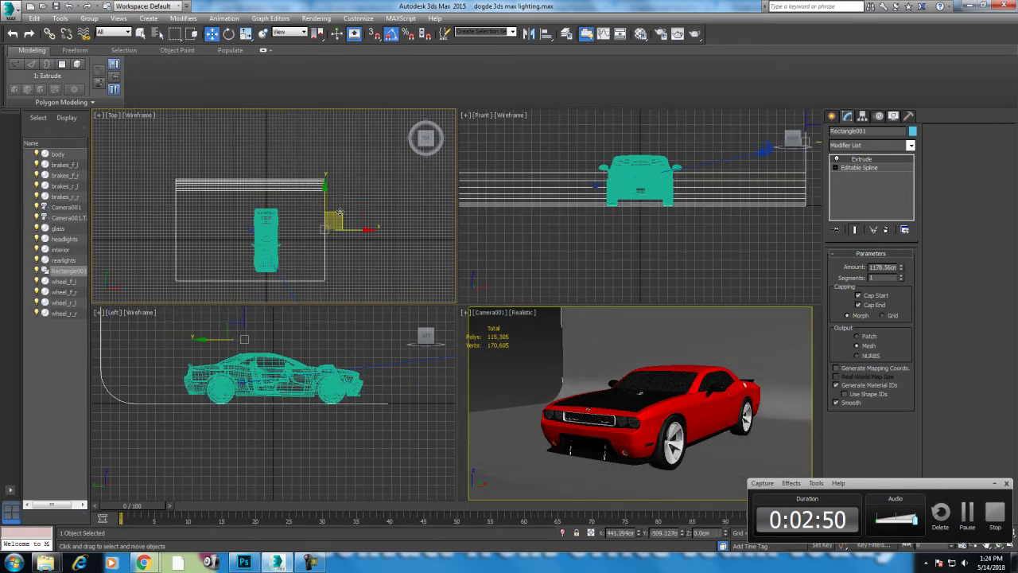
Lengthen the extrusion and move one profile vertex further out along Y.
left_click_drag(903, 271, 903, 255)
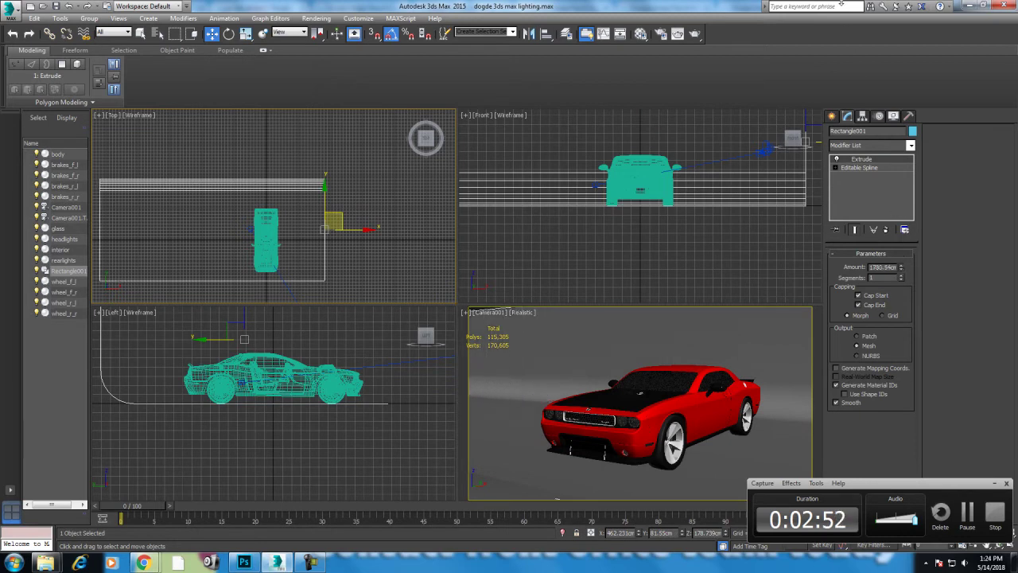
scroll(283, 296, "up", 2)
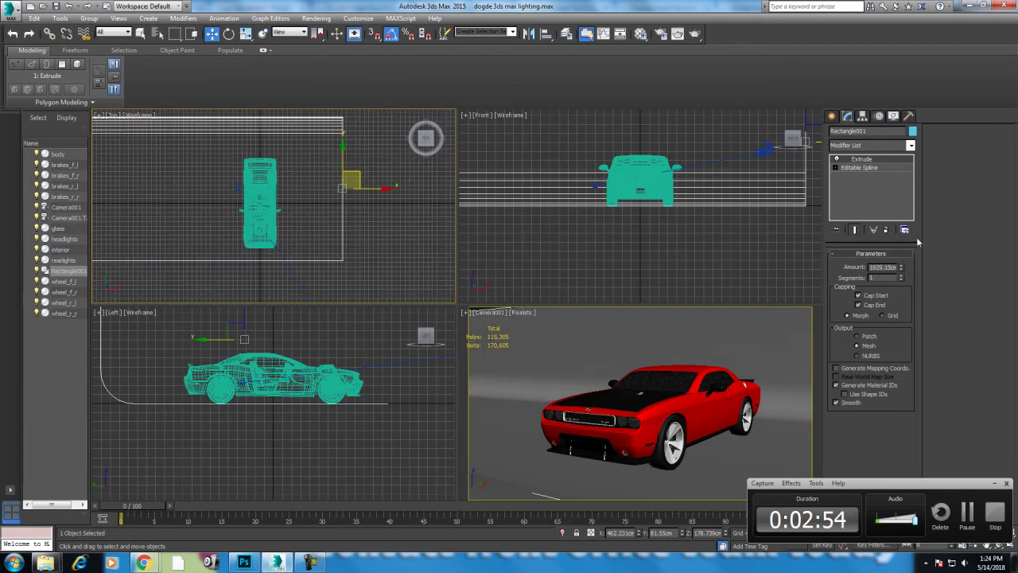
left_click(835, 169)
left_click(855, 176)
left_click(337, 264)
left_click_drag(336, 266, 342, 119)
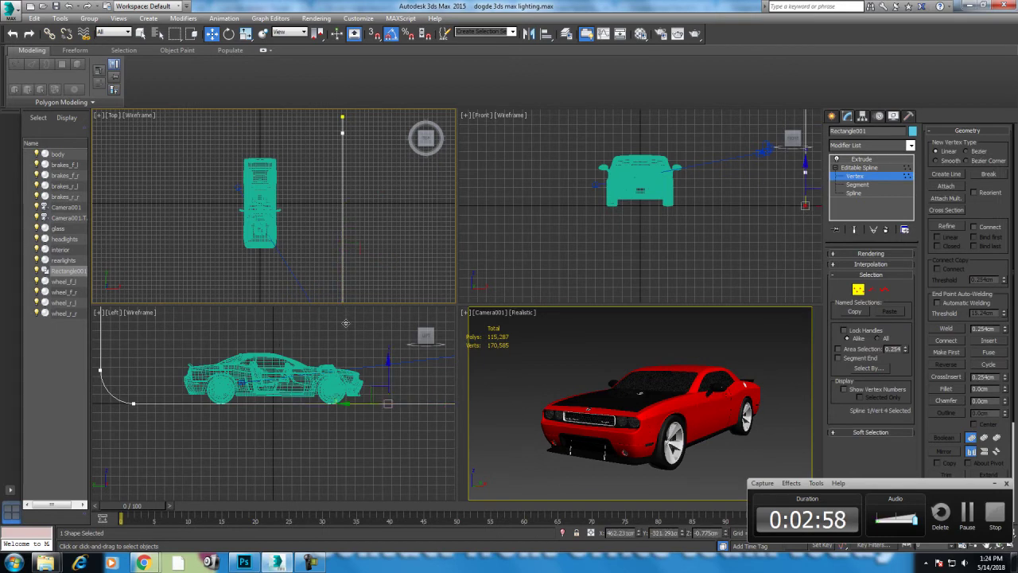
Turn on Show End Result and raise the rectangle's top vertex to enlarge the backdrop.
left_click(854, 229)
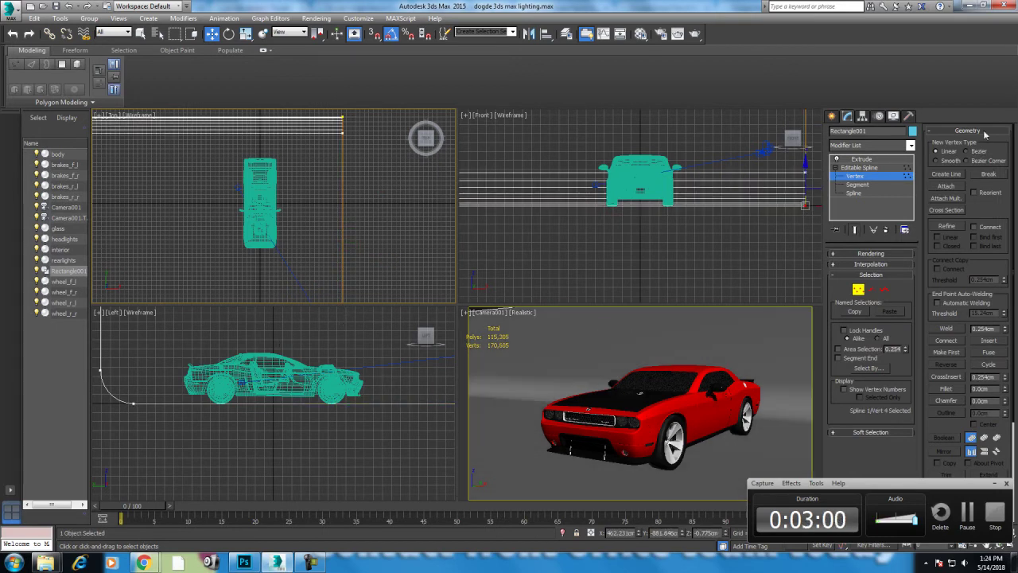
scroll(739, 194, "down", 4)
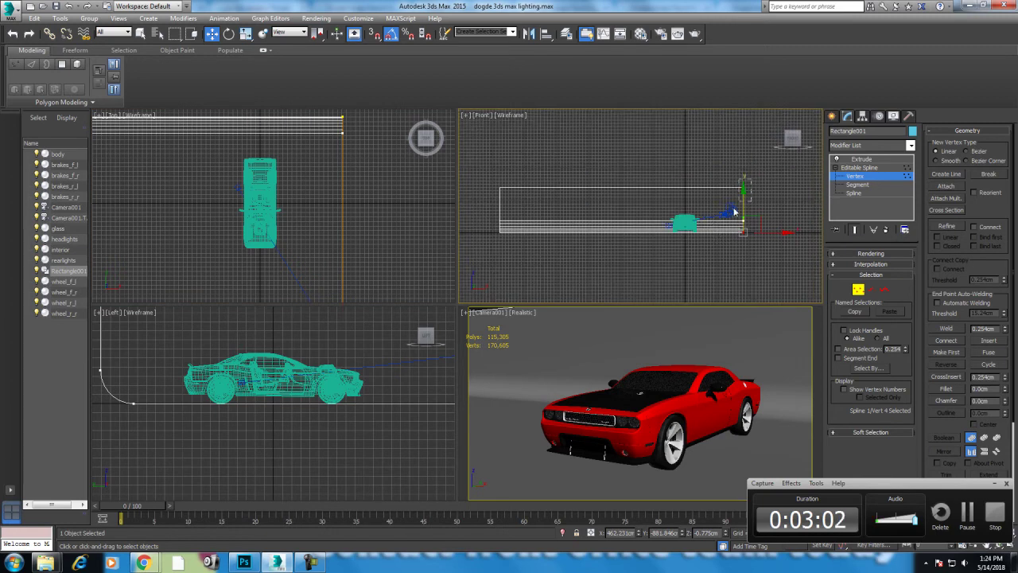
left_click_drag(735, 212, 735, 175)
right_click(634, 369)
right_click(626, 355)
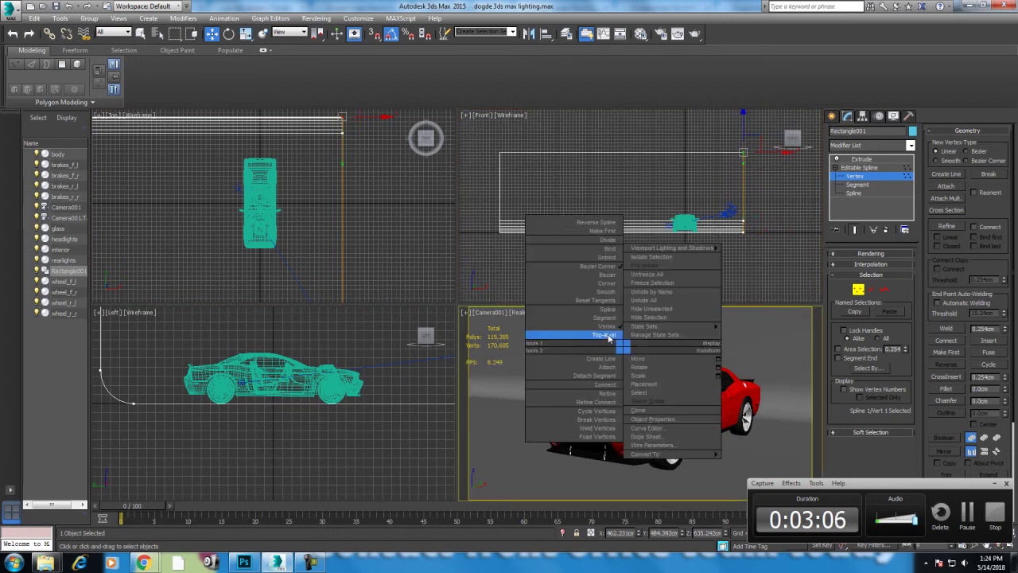
left_click(609, 335)
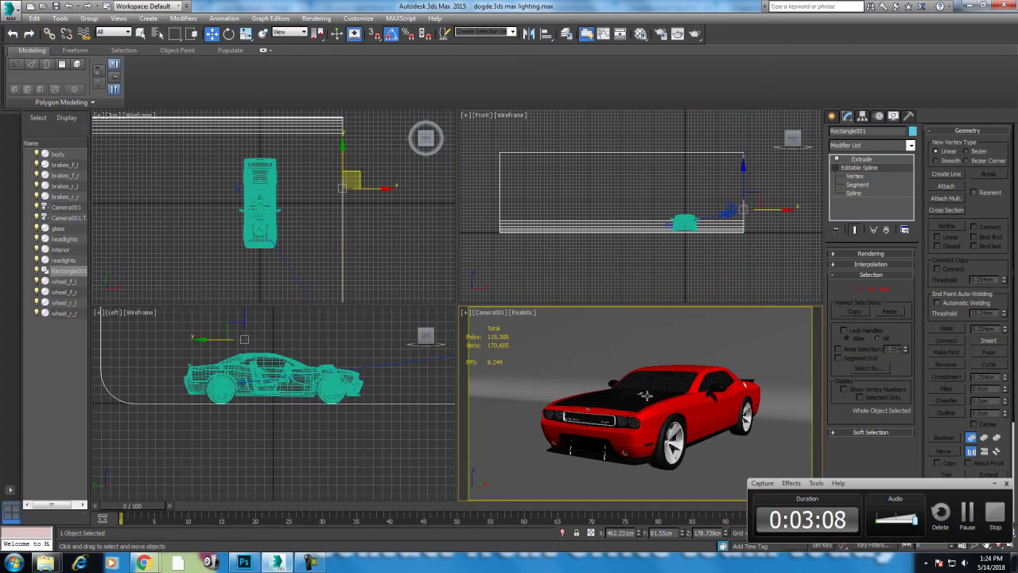
Select the three right-edge vertices, then set the Extrude Amount to 4006.85 cm.
scroll(263, 212, "down", 3)
left_click(855, 175)
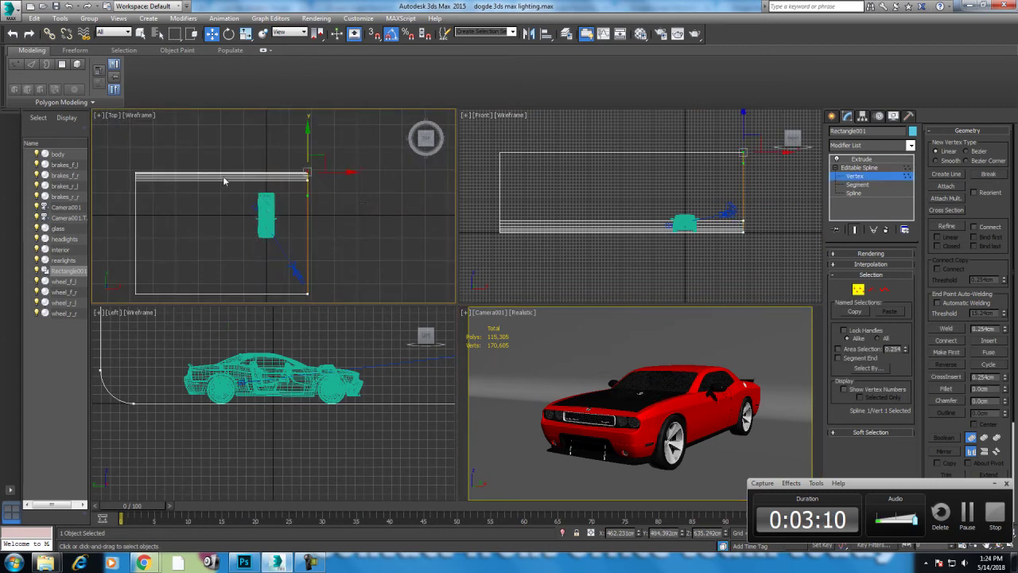
scroll(228, 182, "down", 2)
mouse_move(363, 236)
left_mouse_down()
mouse_move(303, 172)
mouse_move(302, 91)
left_mouse_up()
scroll(250, 211, "down", 2)
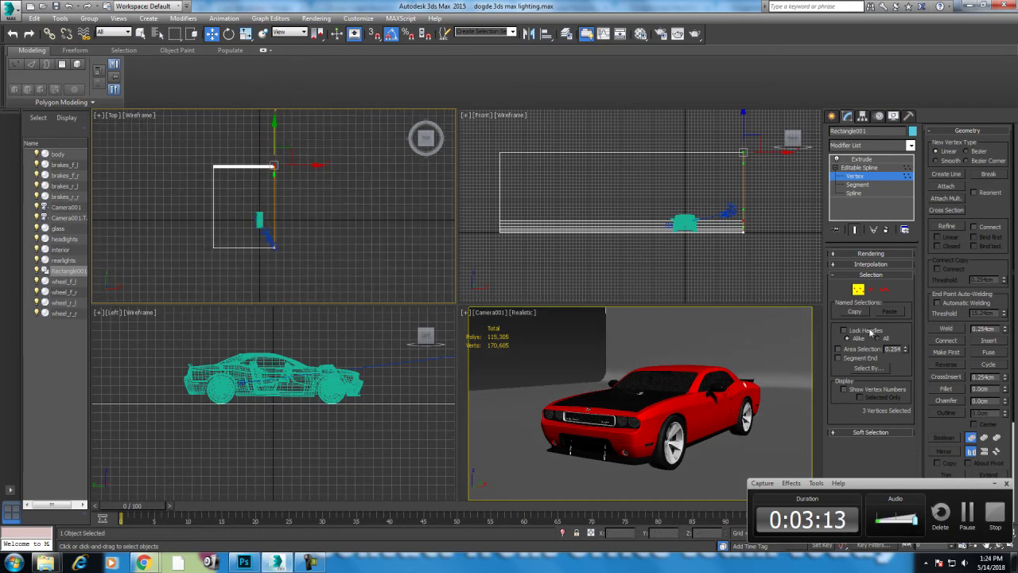
left_click(863, 160)
left_click_drag(902, 273, 600, 561)
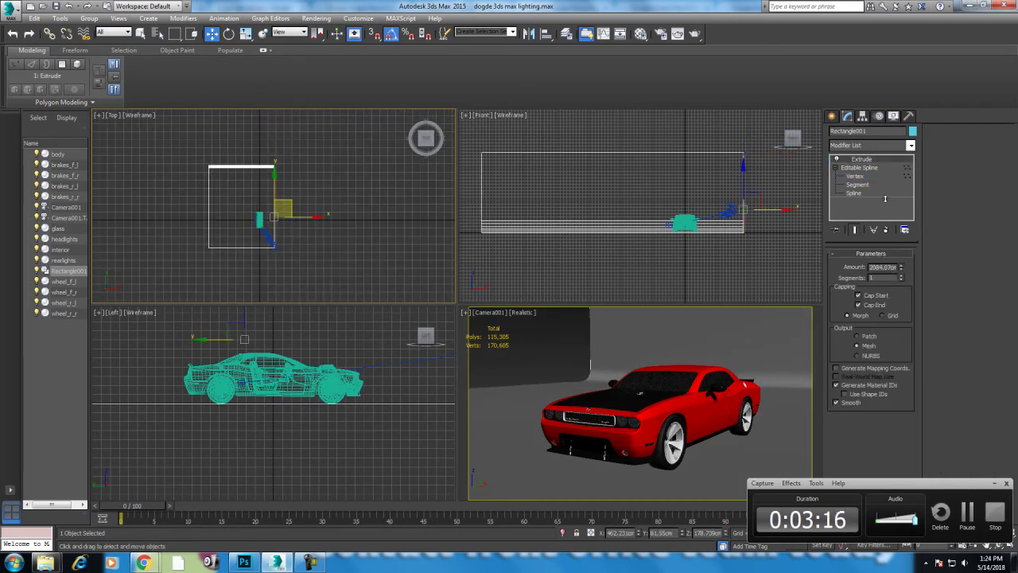
Dolly Camera001 in closer to the car and clear the selection.
right_click(618, 341)
left_click(998, 483)
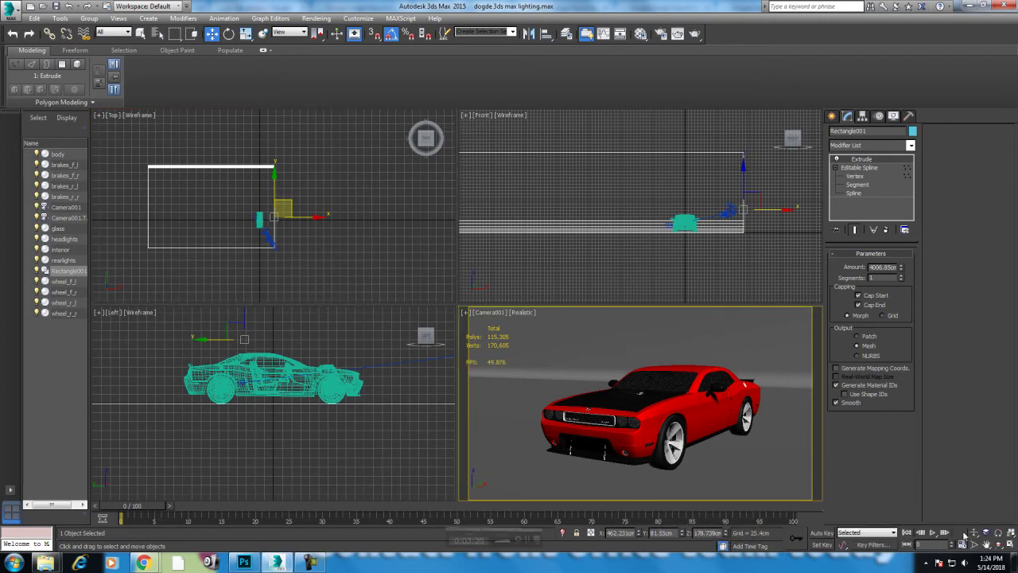
left_click(975, 532)
left_click_drag(711, 391, 688, 413)
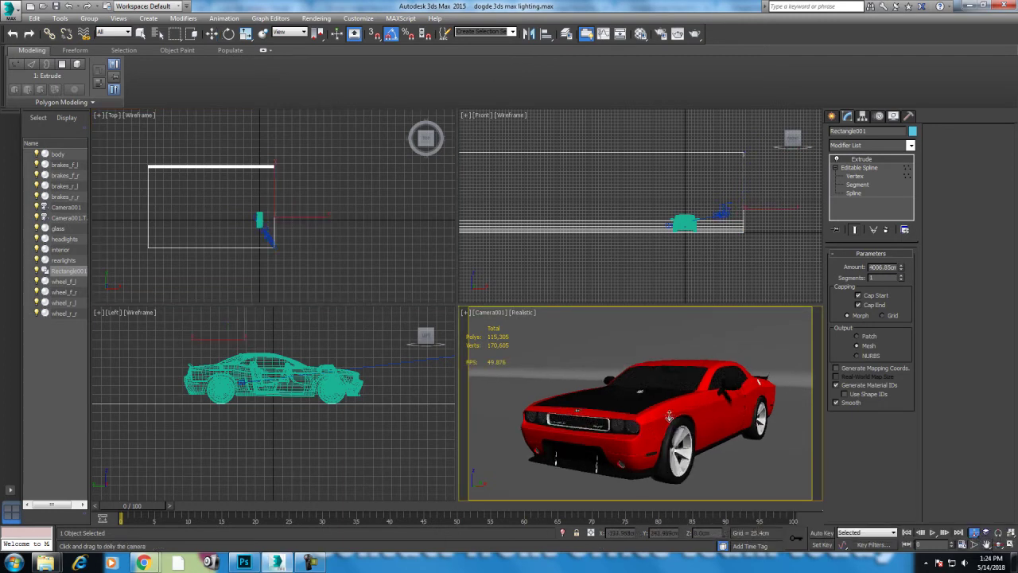
right_click(688, 413)
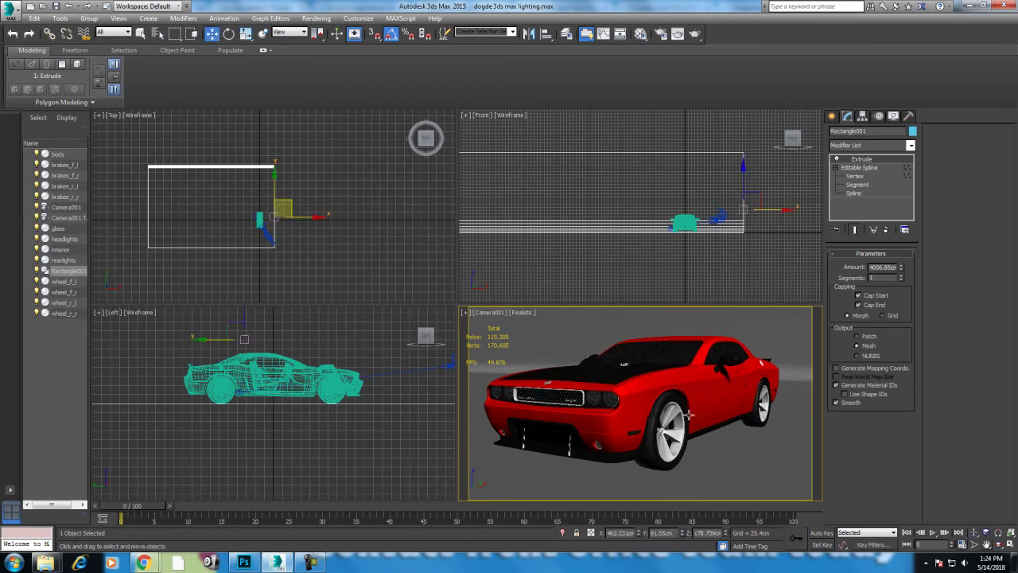
left_click(743, 273)
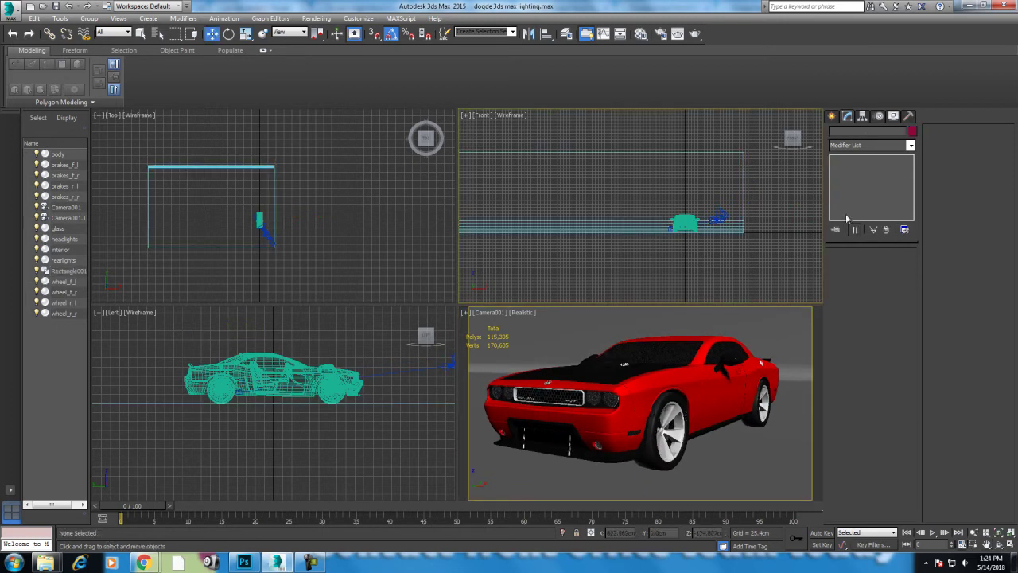
Create a photometric mr Sky Portal light, drawing it over the car in the Top view.
left_click(832, 116)
left_click(859, 133)
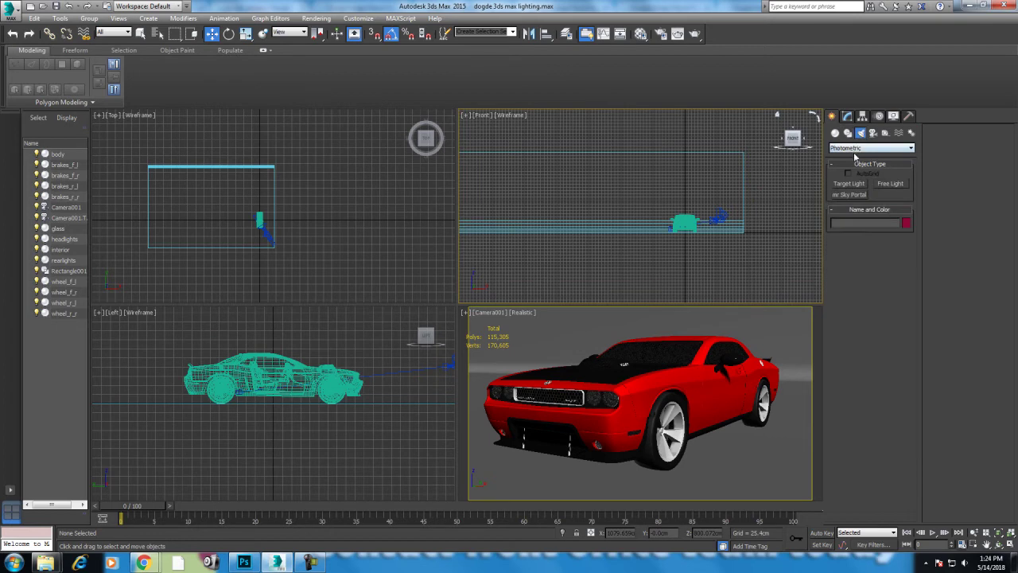
left_click(852, 148)
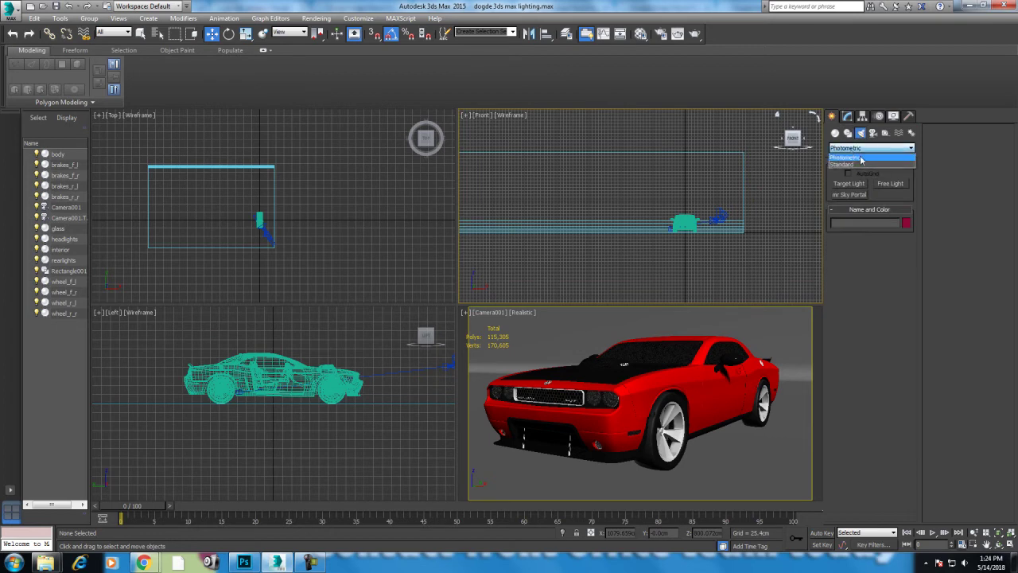
left_click(860, 159)
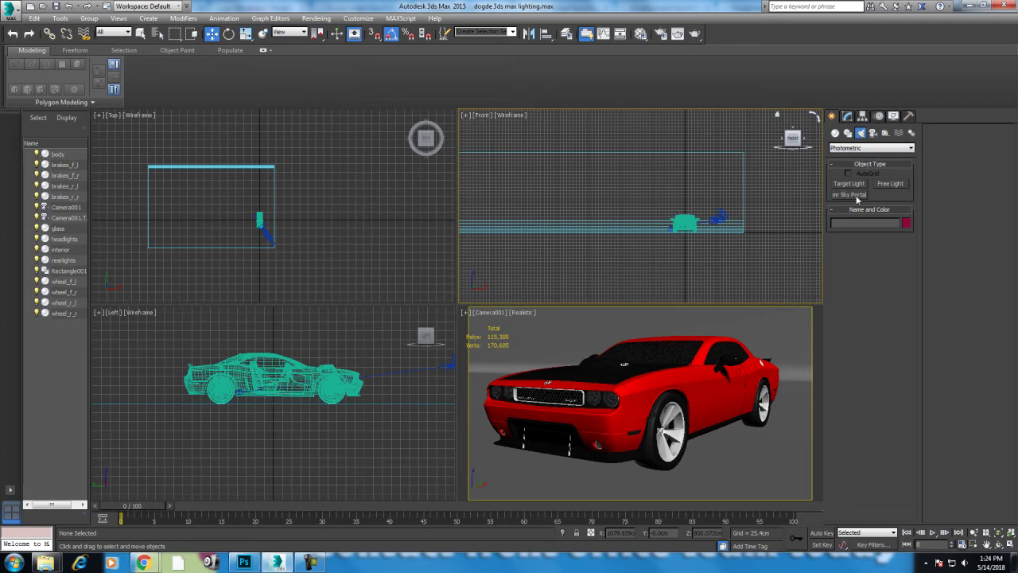
left_click(852, 196)
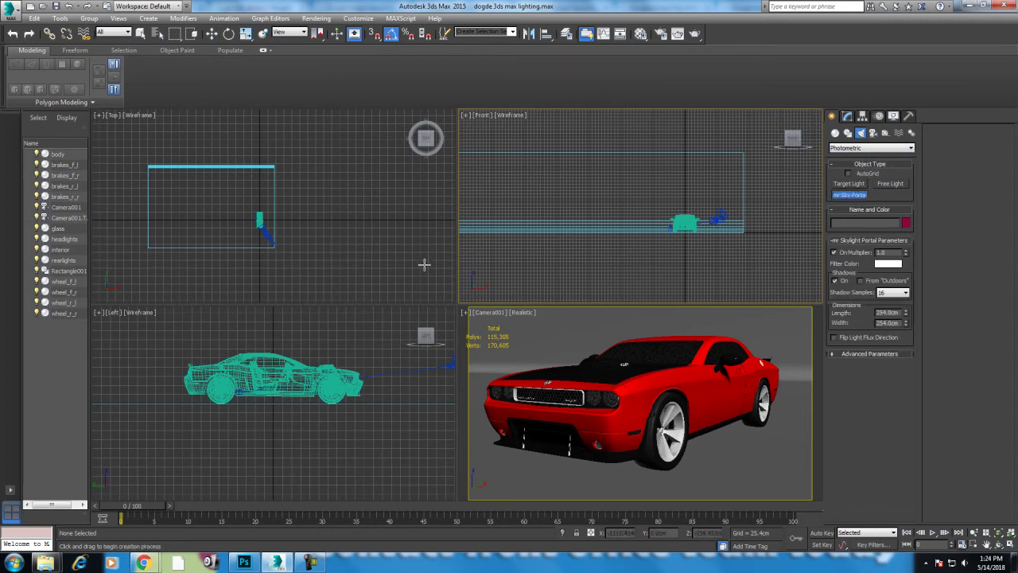
scroll(296, 203, "up", 2)
middle_click_drag(262, 210, 324, 245)
mouse_move(244, 143)
left_mouse_down()
mouse_move(353, 261)
mouse_move(336, 255)
left_mouse_up()
key("w")
Raise the sky portal above the car to Z 307.555 cm in the Front view.
left_click(673, 204)
left_click_drag(673, 205, 673, 169)
middle_click_drag(311, 162, 338, 185)
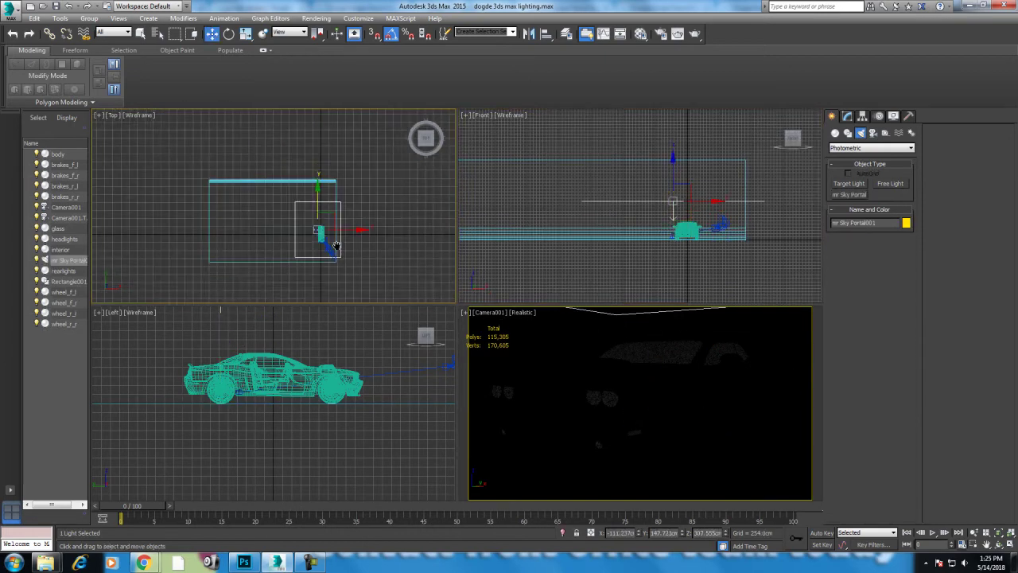
left_click(338, 185)
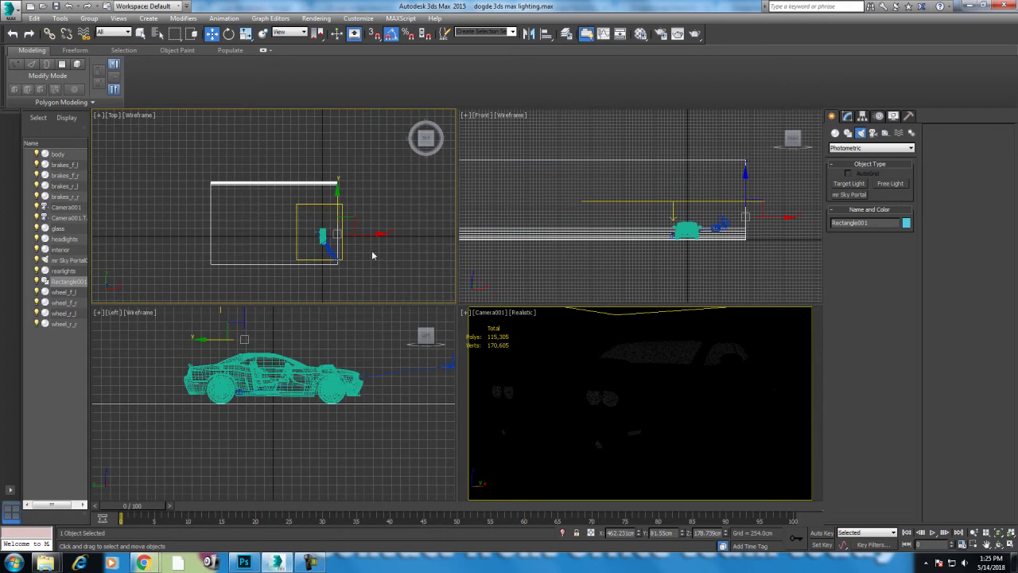
left_click(372, 255)
left_click(344, 220)
scroll(768, 175, "up", 1)
scroll(768, 176, "up", 1)
scroll(754, 211, "up", 1)
middle_click_drag(754, 211, 795, 181)
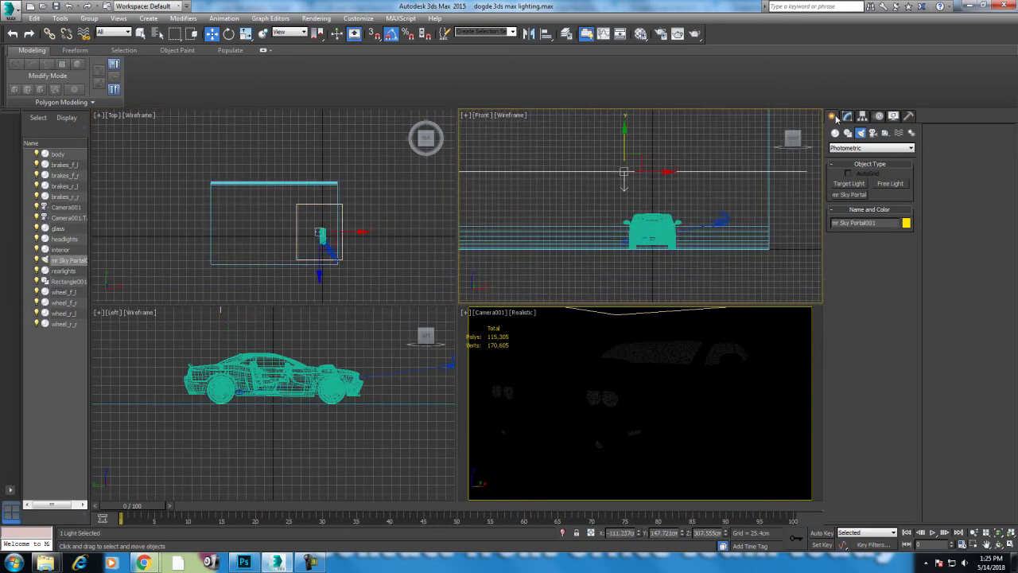
left_click(848, 117)
Maximize the Camera001 view and run a test render, closing the frame window partway.
right_click(754, 360)
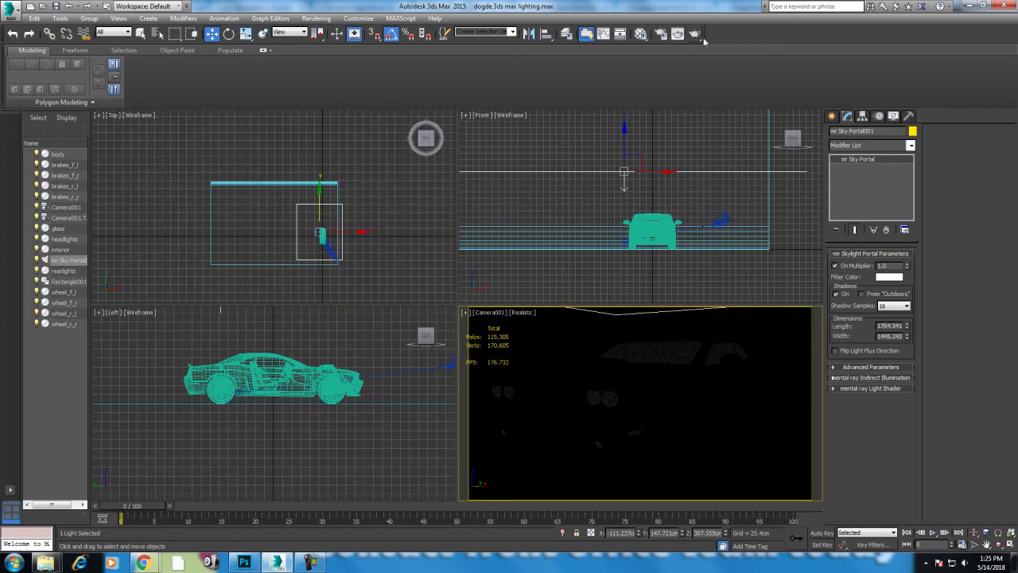
right_click(772, 374)
left_click(793, 396)
right_click(789, 387)
left_click(804, 393)
left_click(1010, 544)
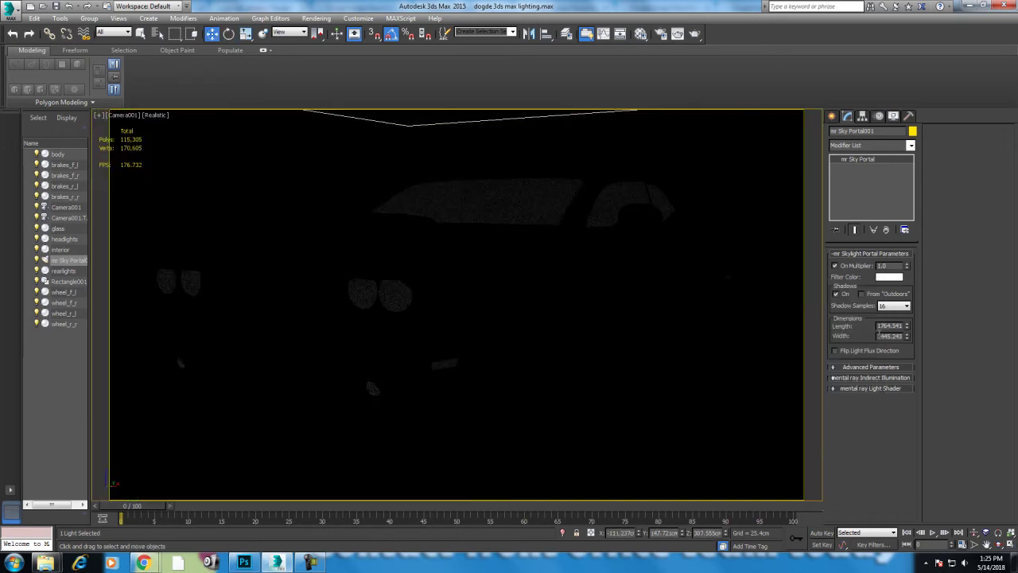
left_click(678, 33)
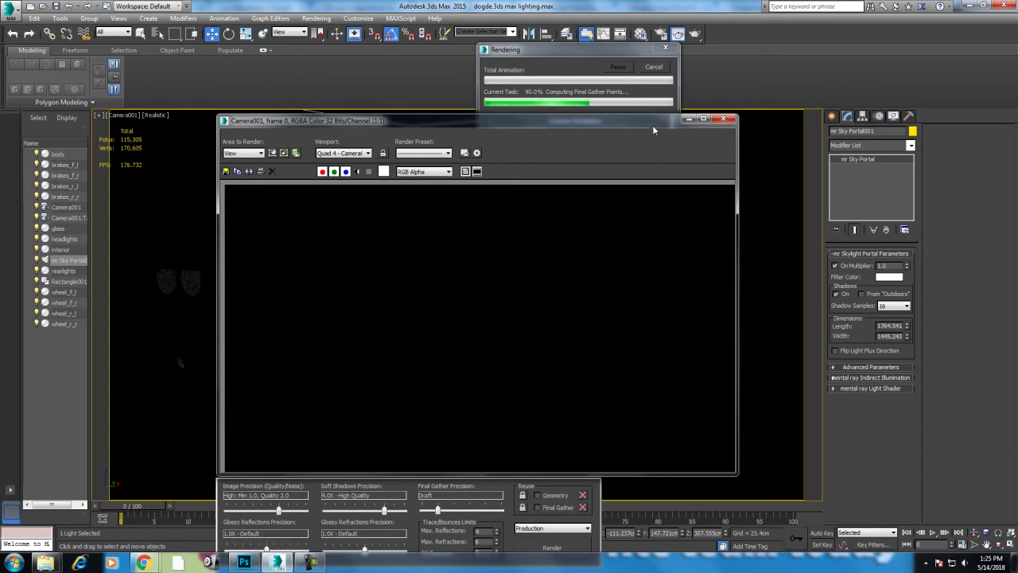
left_click(688, 120)
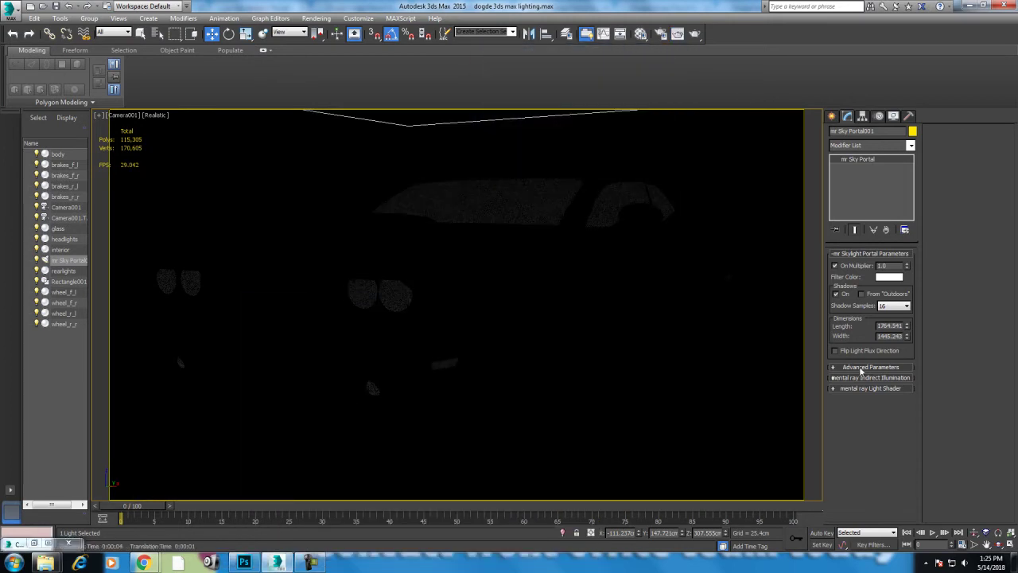
Set the mr Sky Portal's Advanced Parameters Color Source to Custom and start a Camera001 render.
left_click(860, 368)
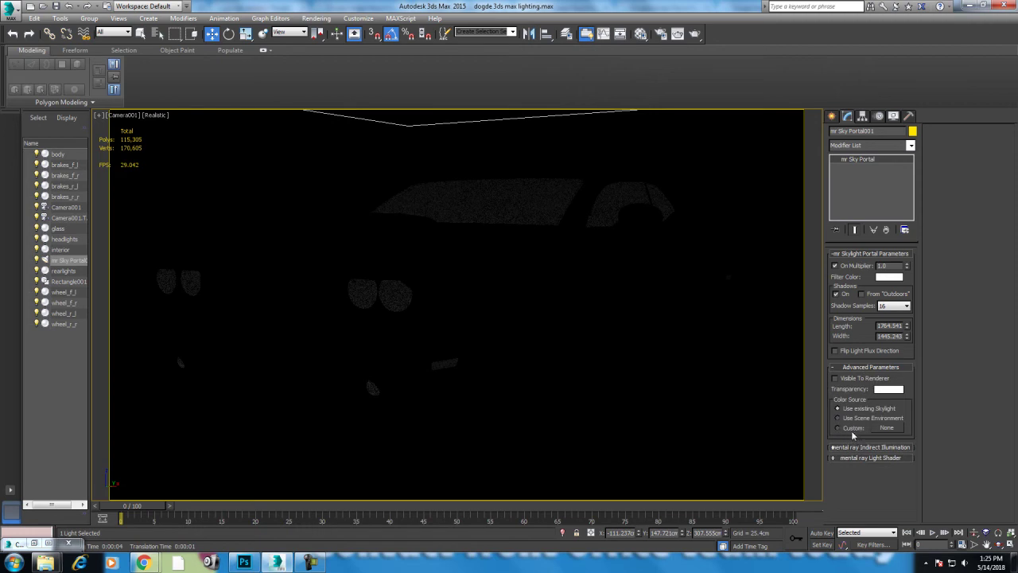
left_click(855, 429)
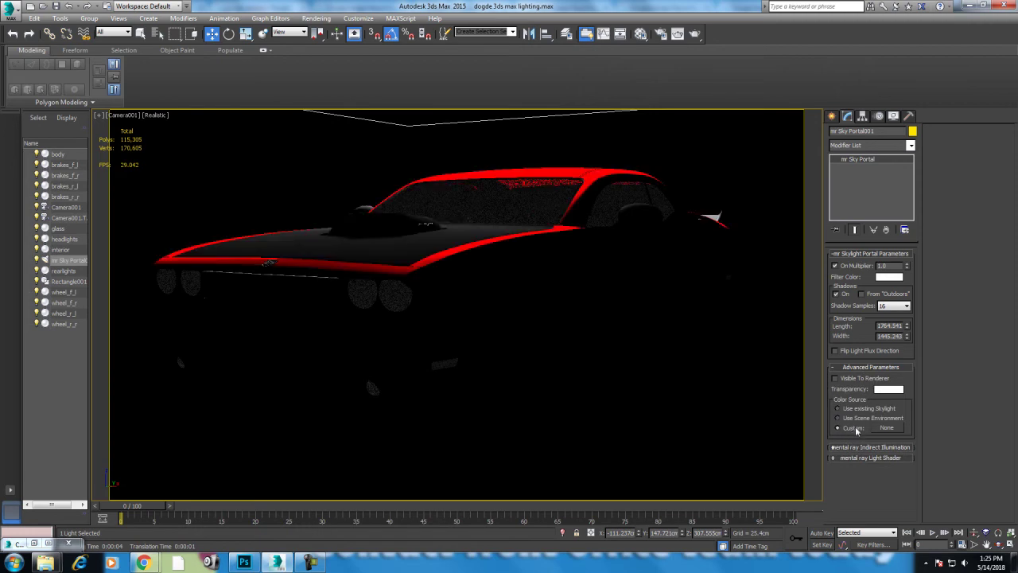
left_click(695, 35)
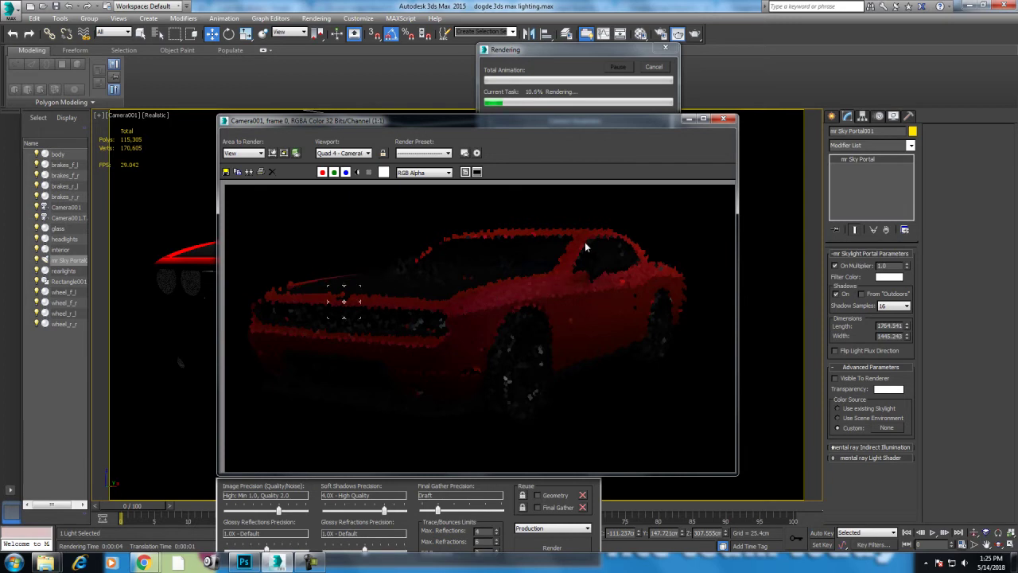
mouse_move(495, 123)
left_mouse_down()
mouse_move(679, 152)
mouse_move(735, 149)
left_mouse_up()
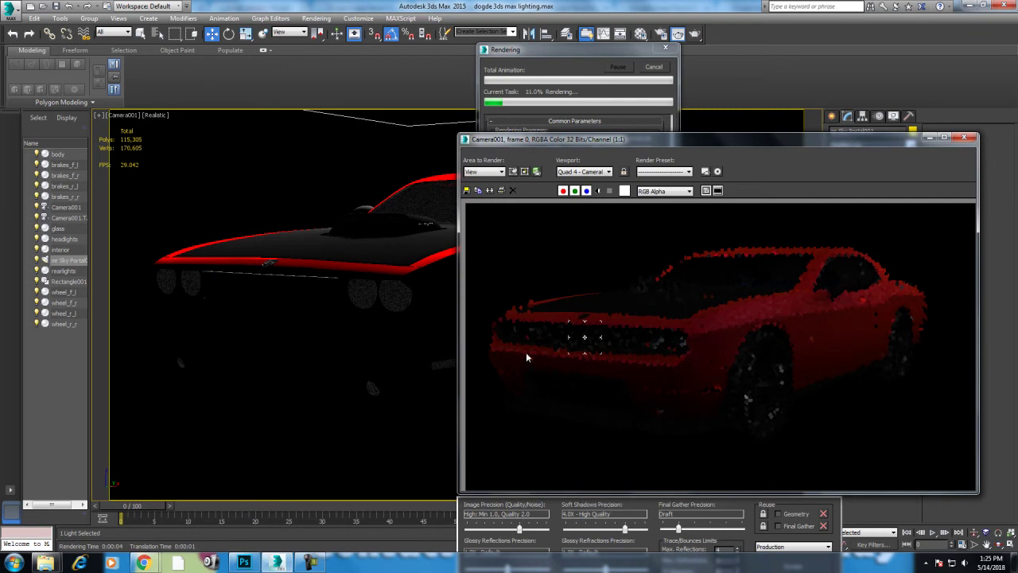
Cancel the render, review the Render Setup tabs, then close Render Setup and the frame window.
left_click(665, 49)
left_click(660, 33)
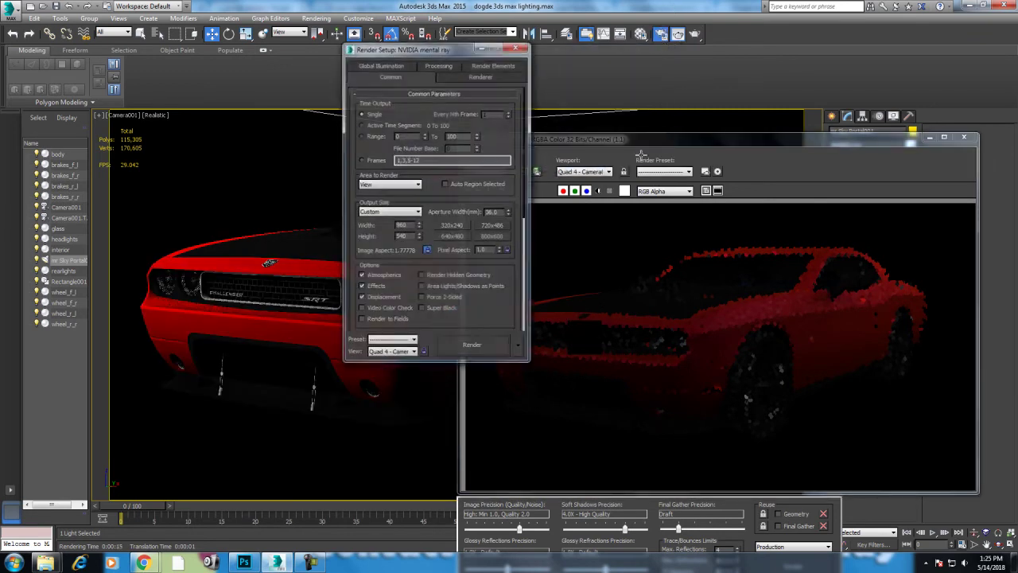
right_click(497, 138)
left_click(537, 225)
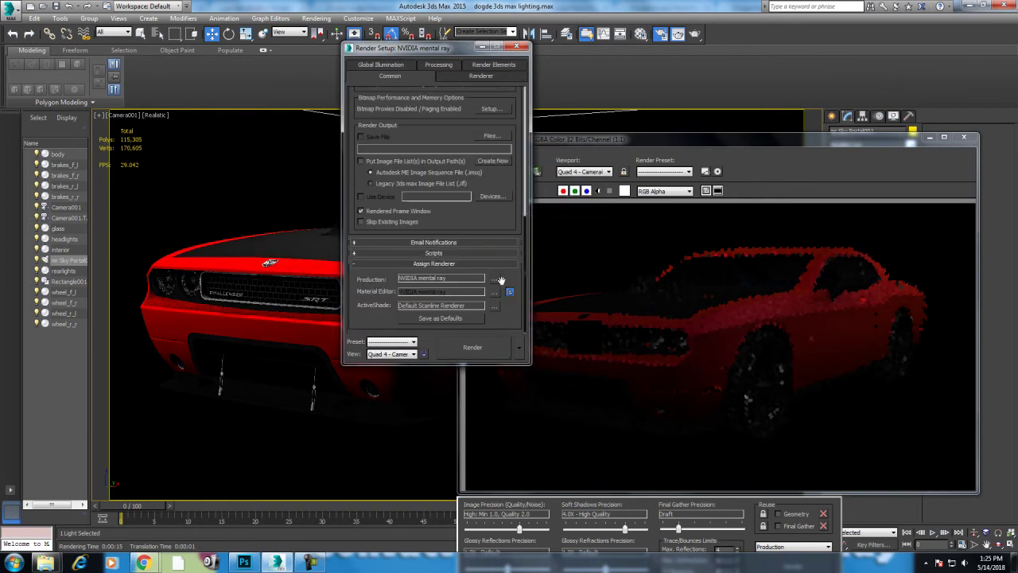
left_click(389, 68)
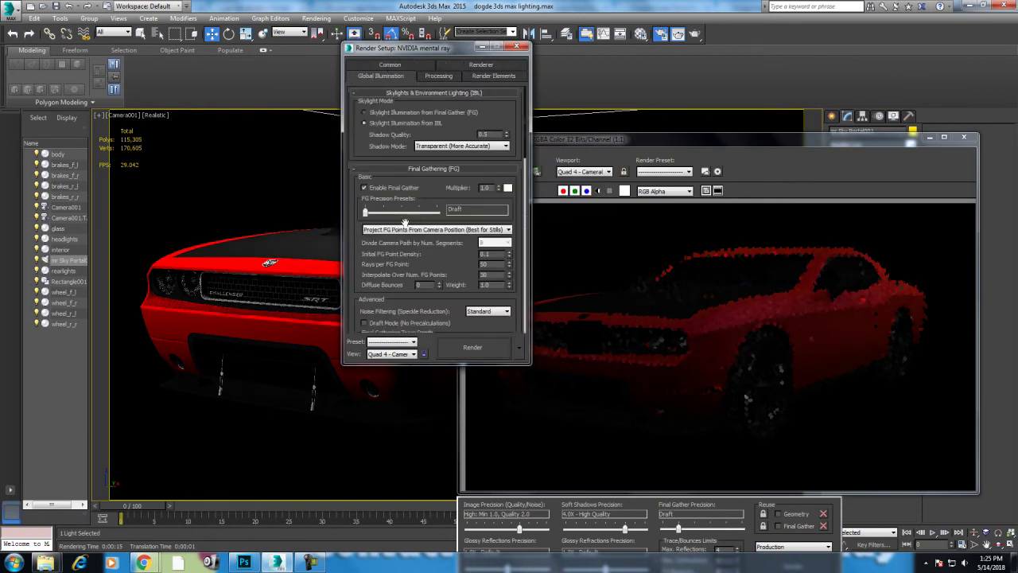
left_click(435, 77)
left_click(491, 75)
left_click(481, 65)
left_click(521, 47)
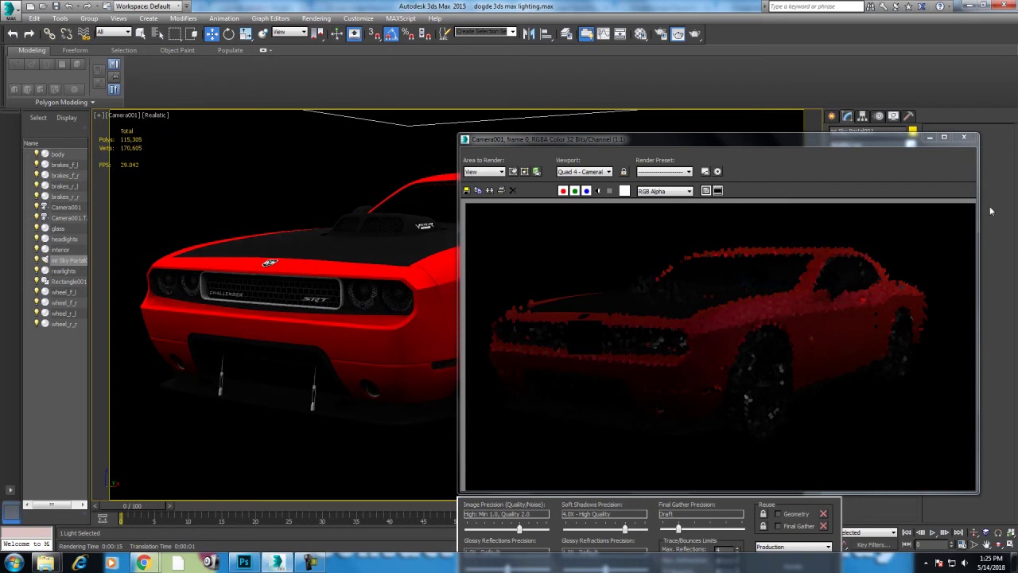
left_click(963, 137)
Restore four viewports, scale the sky portal to 50% on X, shift it right, and render Camera001.
key("alt+w")
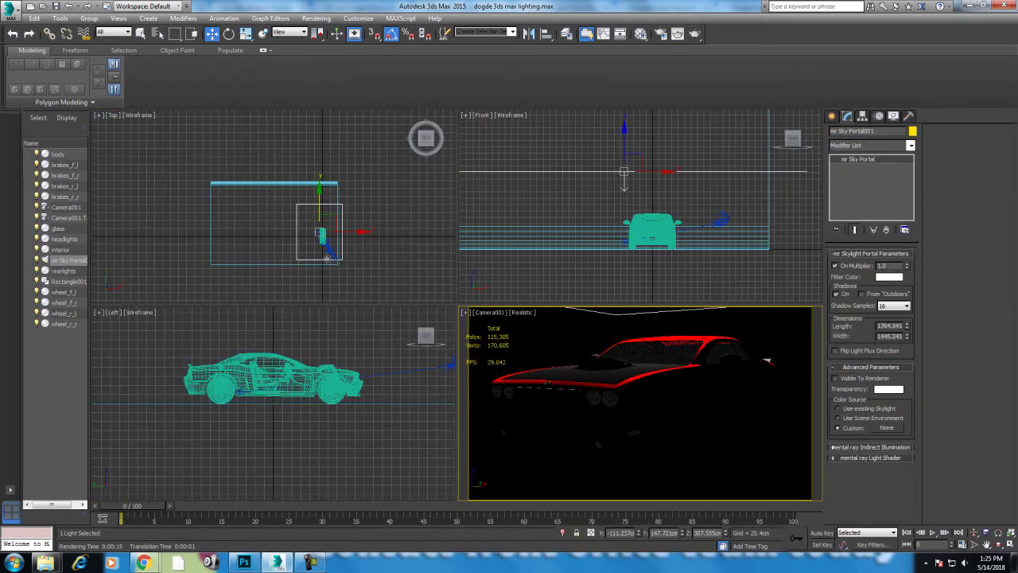
scroll(361, 433, "down", 3)
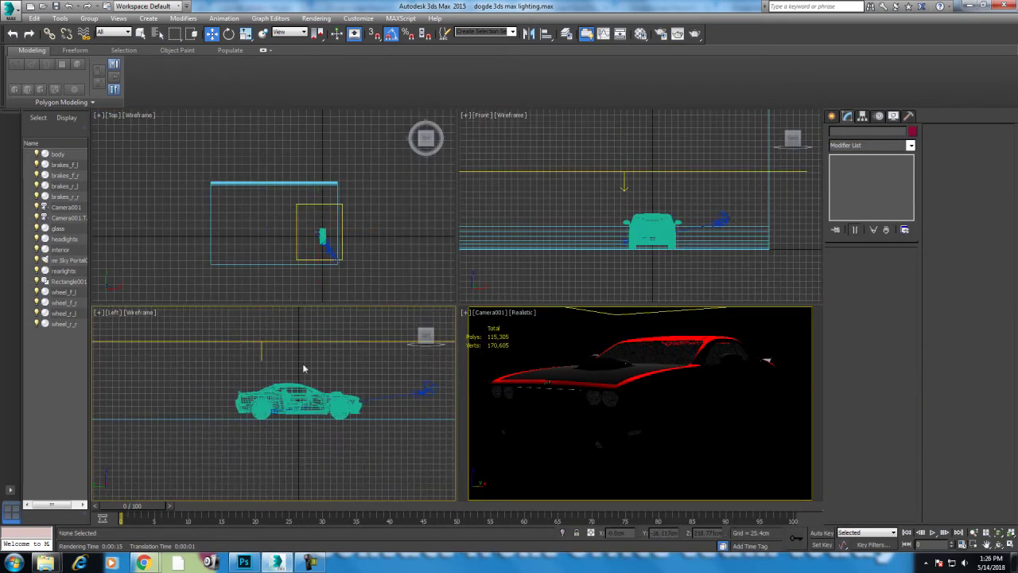
scroll(342, 255, "up", 2)
scroll(346, 239, "up", 2)
key("r")
left_click_drag(352, 220, 318, 225)
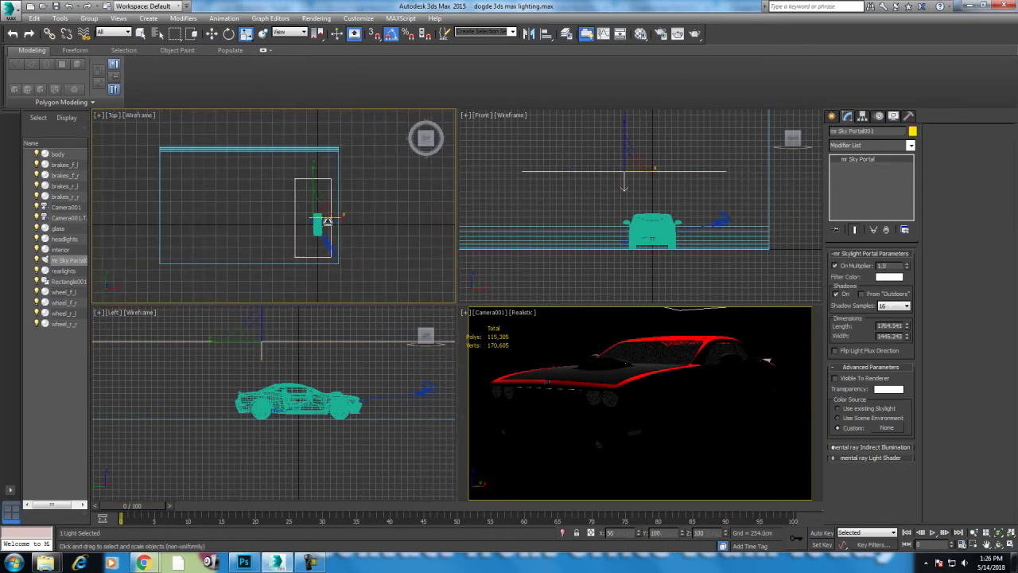
key("w")
left_click_drag(351, 217, 375, 220)
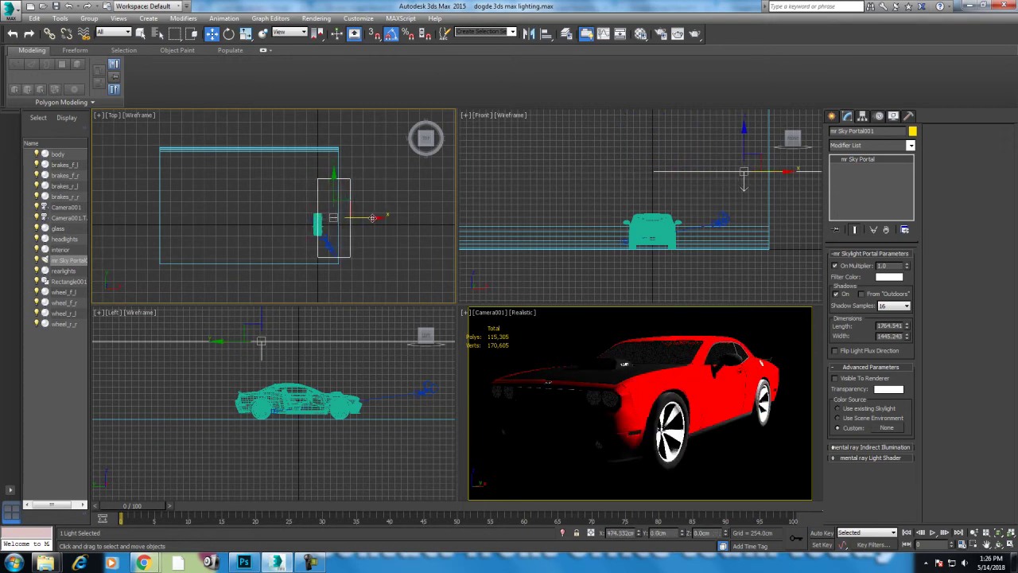
right_click(779, 340)
key("shift+q")
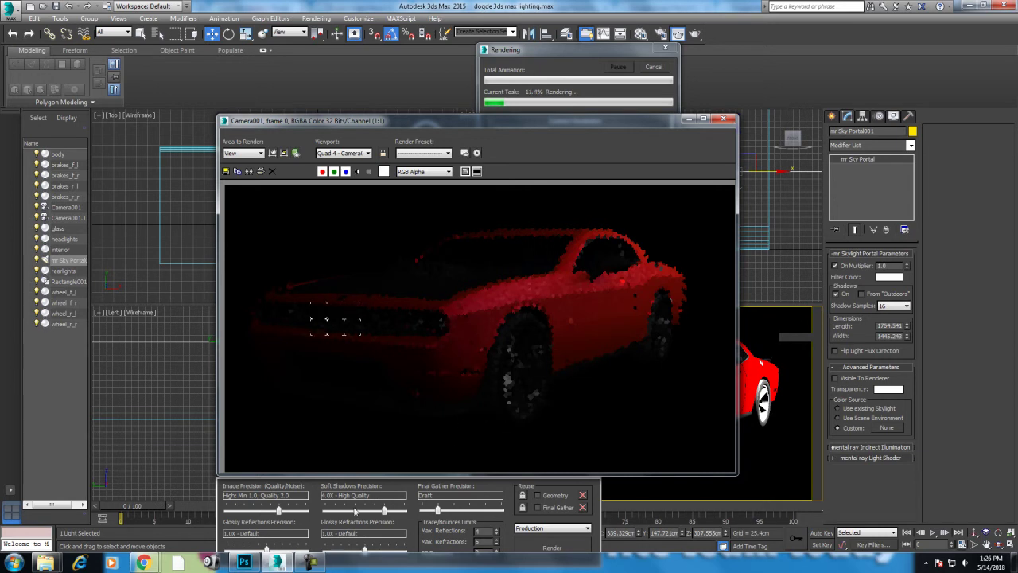
Set image precision Draft, soft shadows 0.25X Low, glossy reflections 0.1X Draft, refractions Low, and re-render.
left_click(659, 68)
left_click_drag(279, 510, 236, 510)
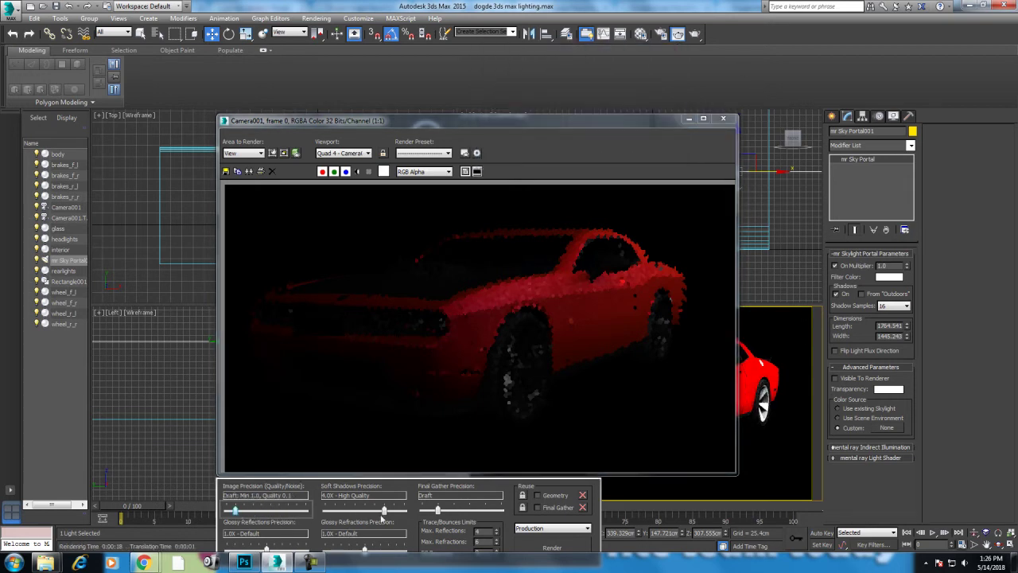
left_click_drag(384, 510, 345, 513)
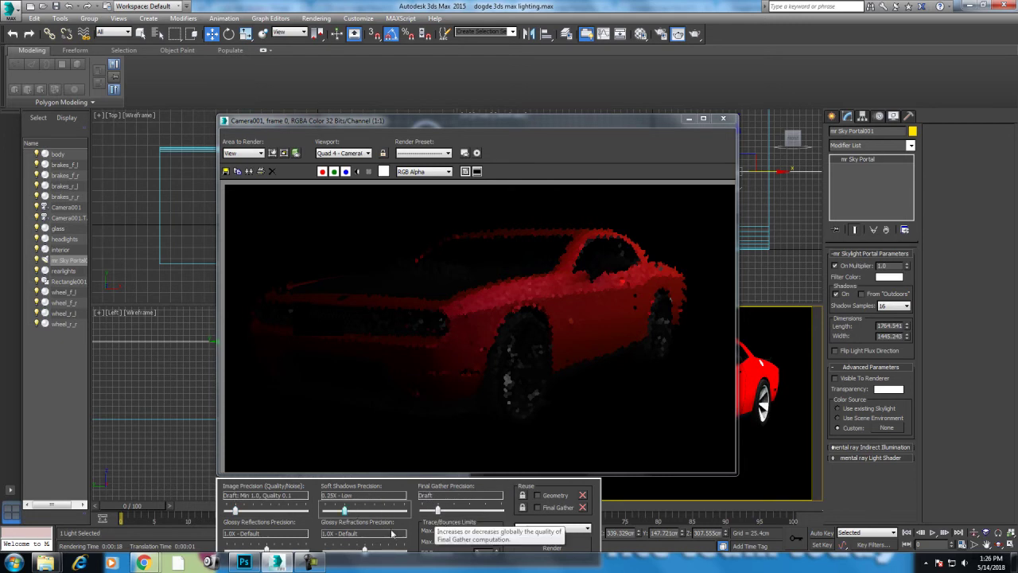
left_click_drag(485, 121, 496, 54)
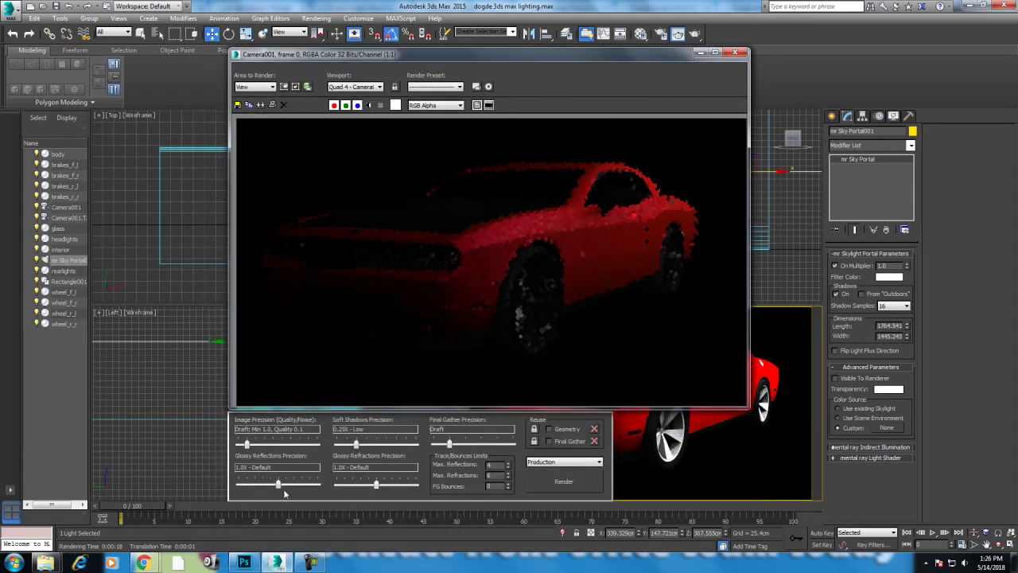
left_click_drag(286, 494, 253, 491)
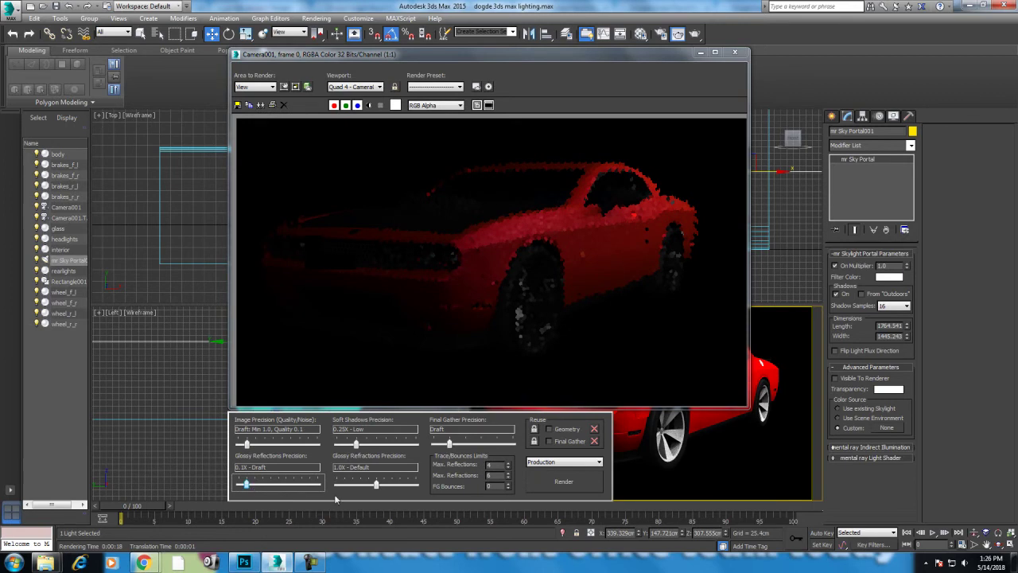
left_click_drag(376, 487, 359, 487)
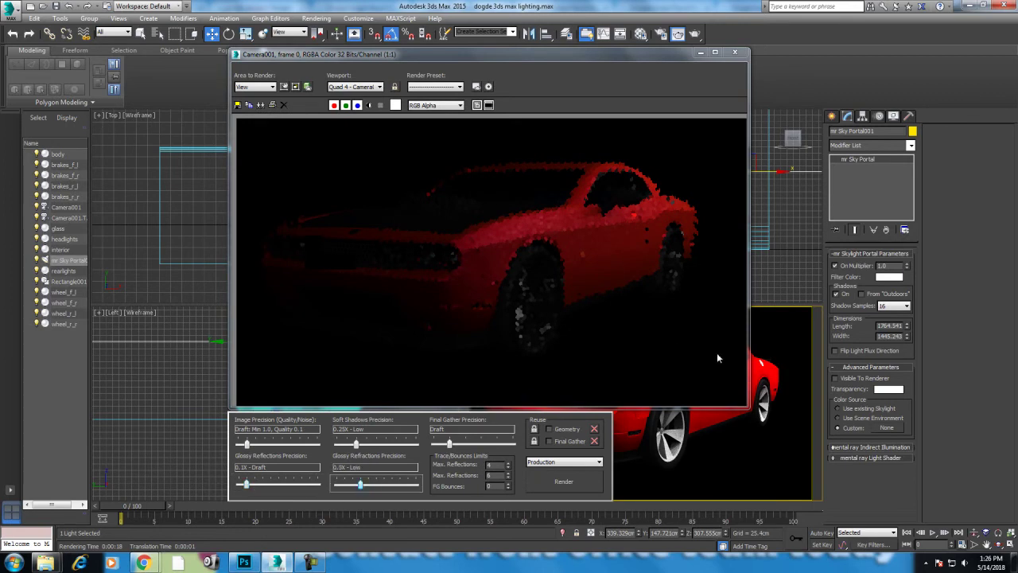
right_click(783, 347)
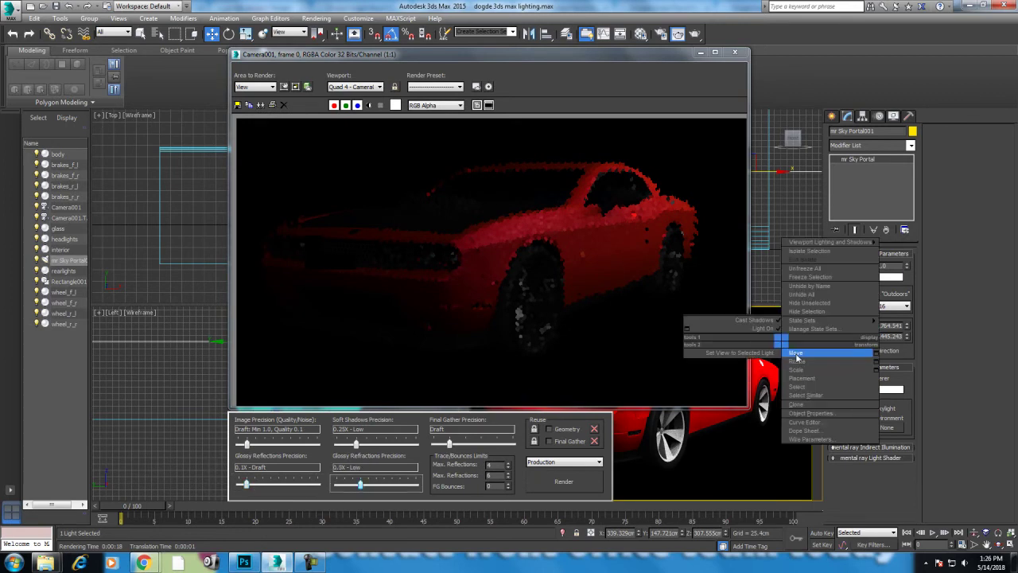
left_click(696, 34)
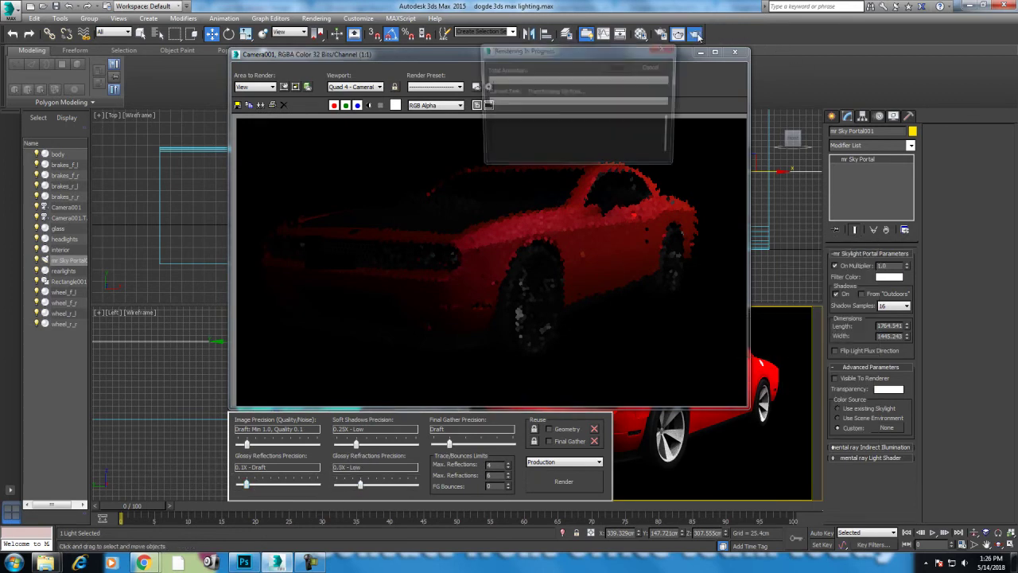
left_click(311, 563)
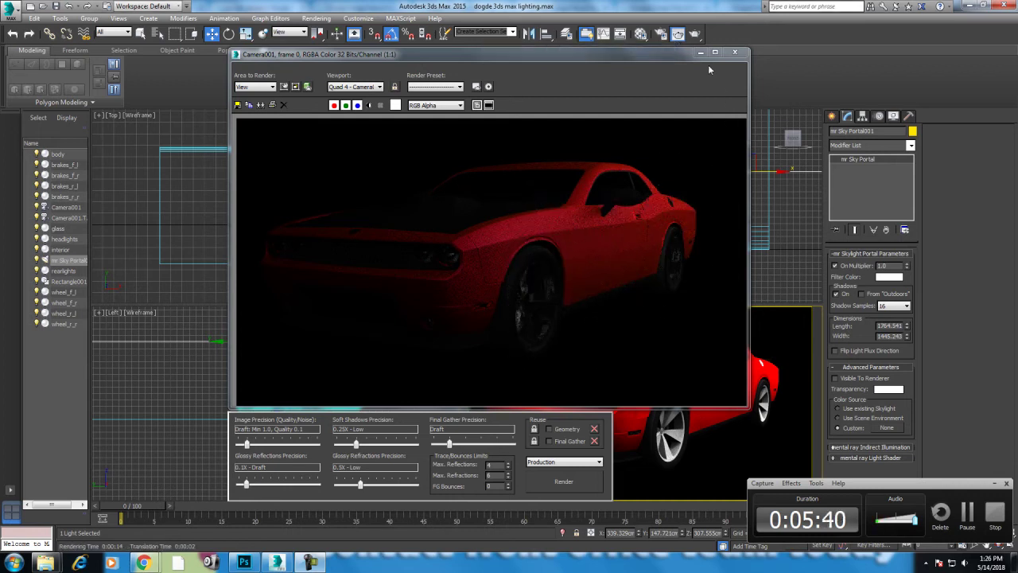
Draw a second mr Sky Portal around the car in Front view and move it in front.
left_click(831, 116)
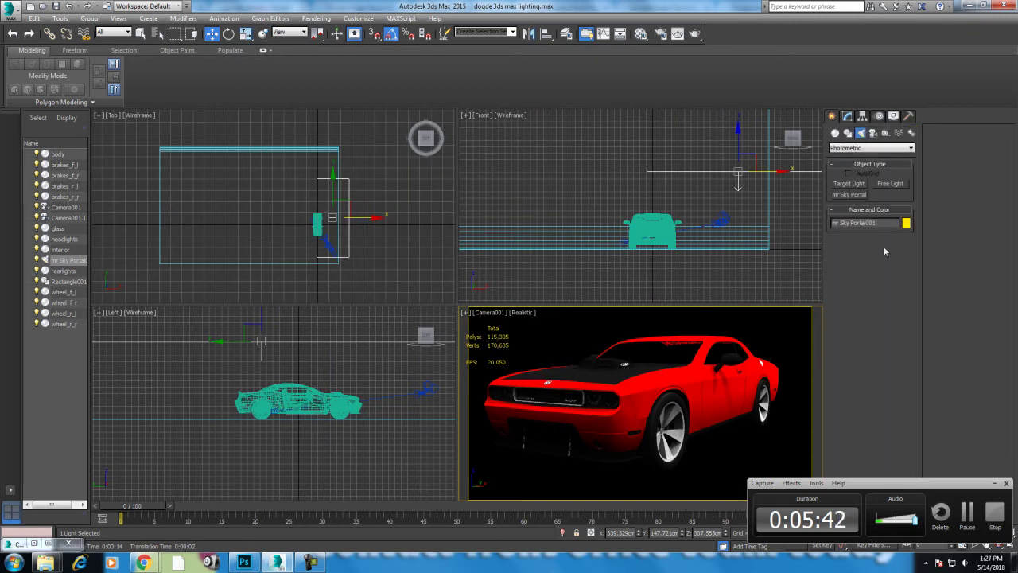
left_click(846, 116)
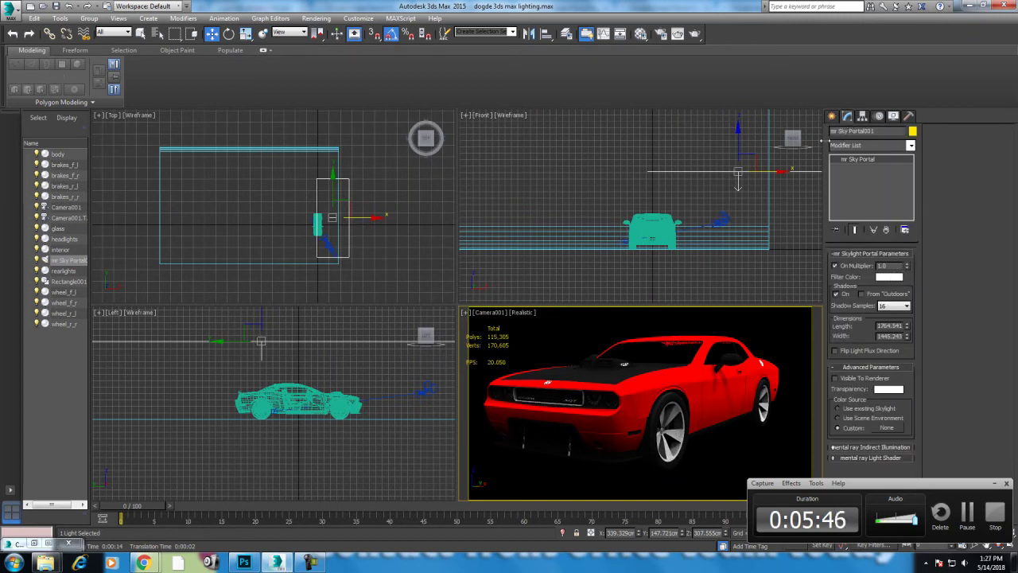
left_click(831, 116)
left_click(849, 194)
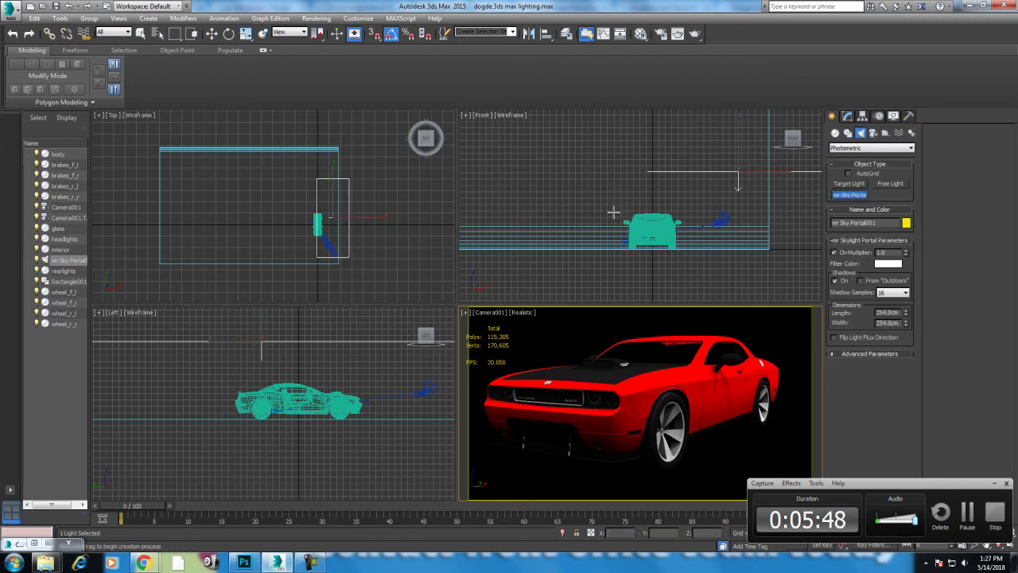
left_click_drag(606, 206, 699, 264)
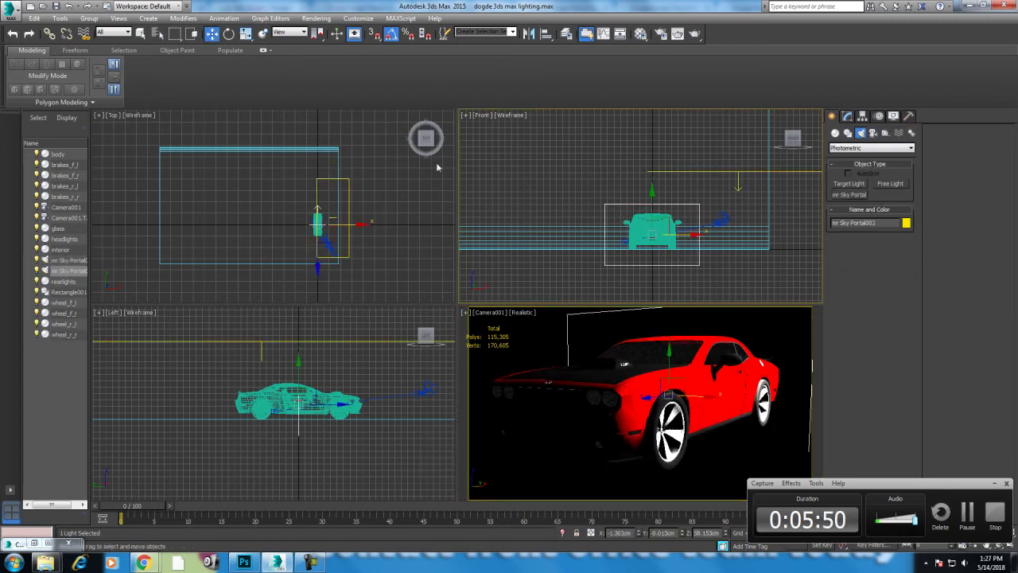
right_click(261, 167)
key("w")
mouse_move(315, 201)
left_mouse_down()
mouse_move(316, 232)
mouse_move(315, 217)
left_mouse_up()
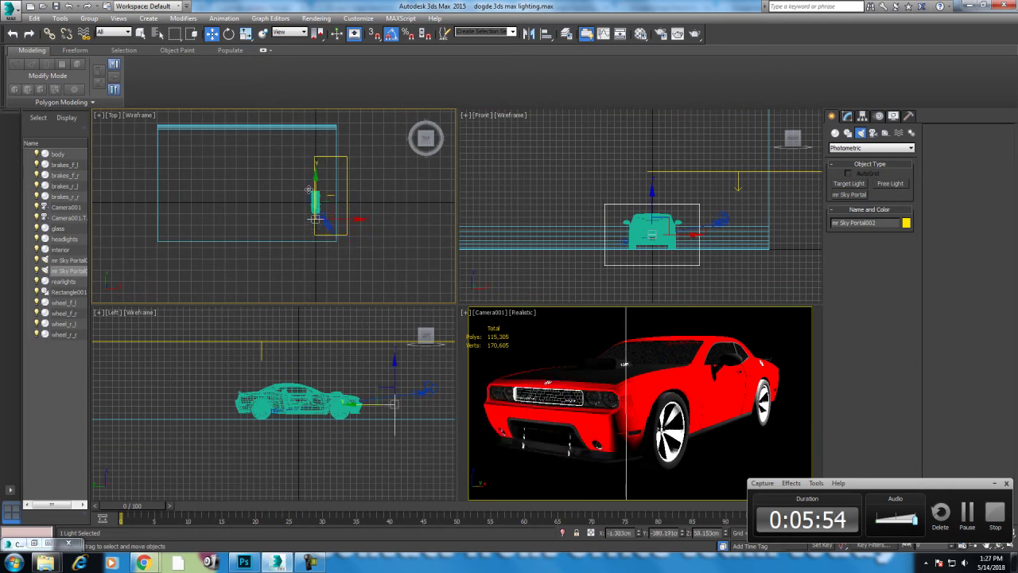
scroll(349, 260, "up", 2)
scroll(349, 260, "up", 2)
Test-render the camera view with the second sky portal, then minimize the frame window.
right_click(805, 339)
left_click(696, 35)
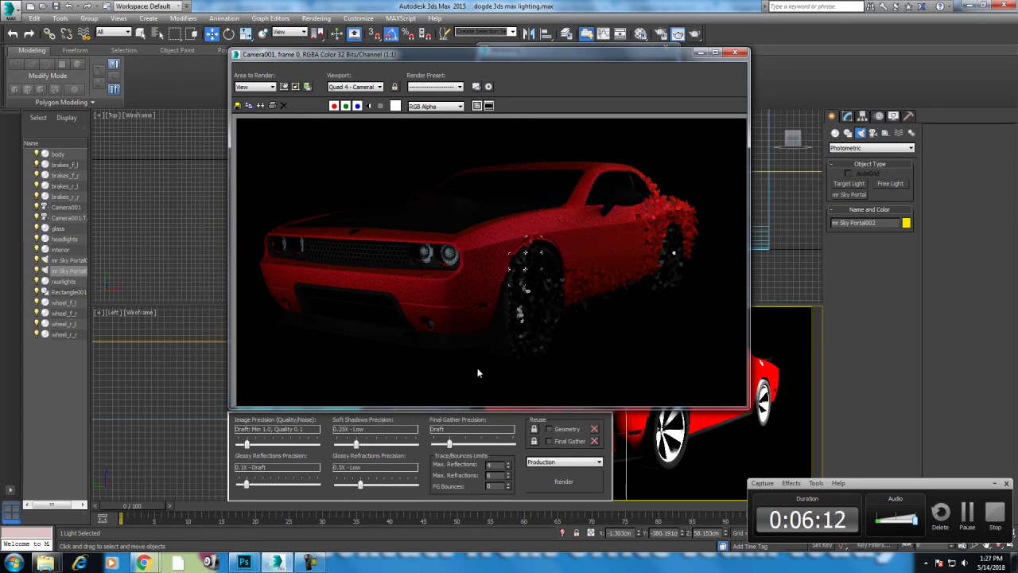
left_click(700, 53)
middle_click_drag(388, 374, 355, 392)
left_click(848, 194)
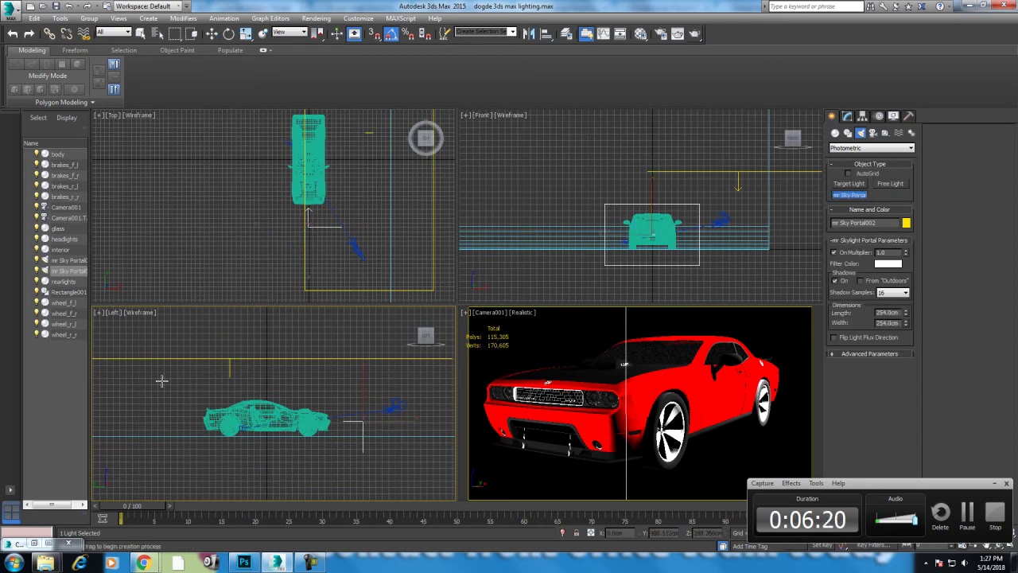
Draw a third sky portal along the car's side in Left view, flip its light flux, and shift it along X.
left_click_drag(119, 366, 386, 436)
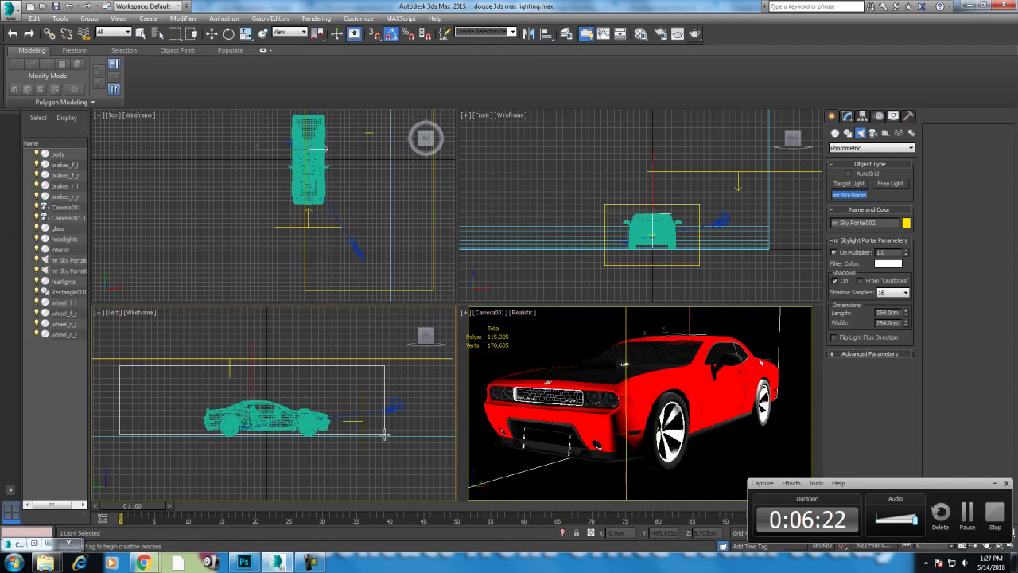
right_click(384, 429)
scroll(296, 186, "down", 2)
scroll(318, 195, "down", 1)
left_click_drag(327, 195, 353, 194)
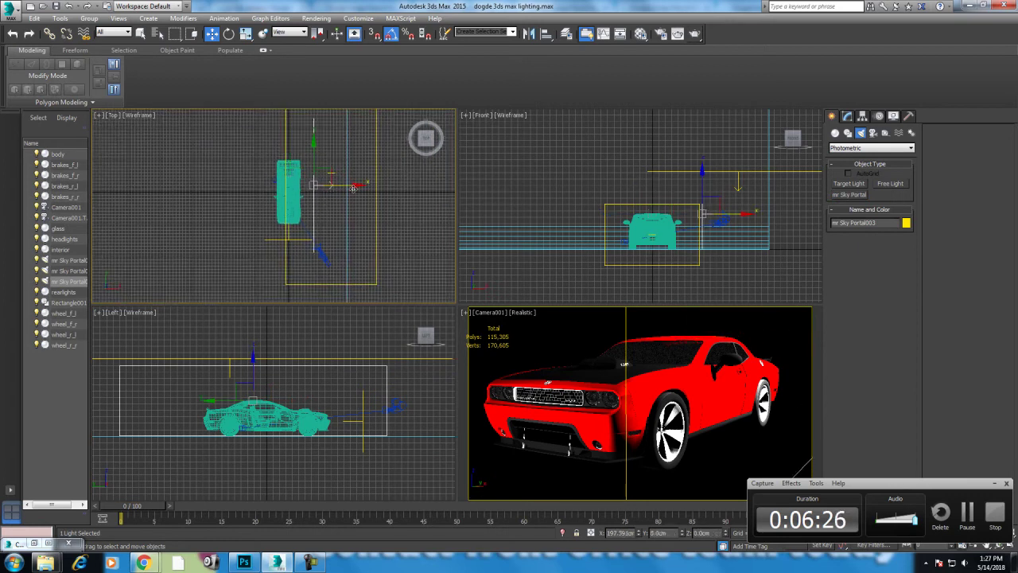
left_click(848, 116)
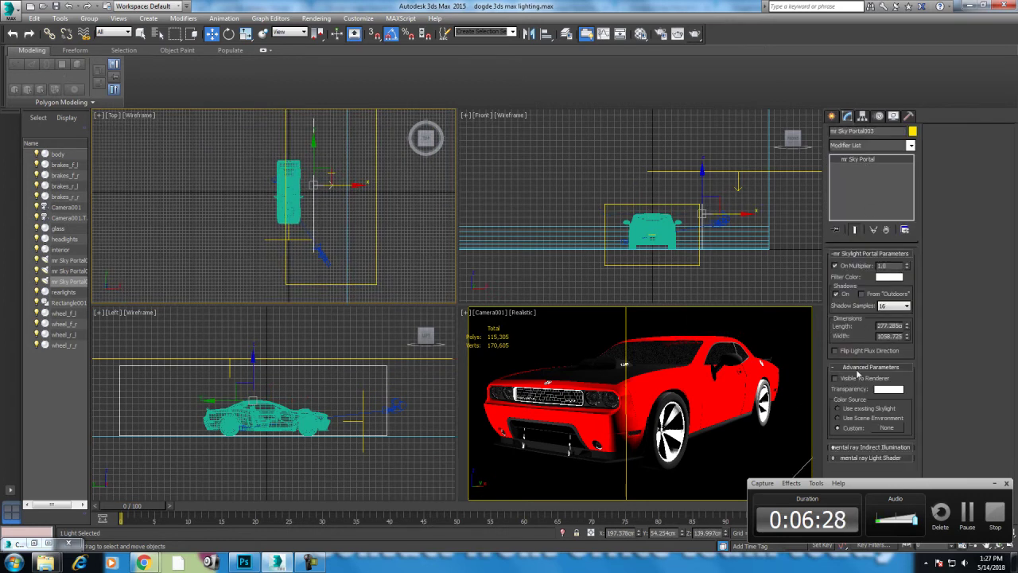
left_click(835, 351)
scroll(318, 204, "up", 2)
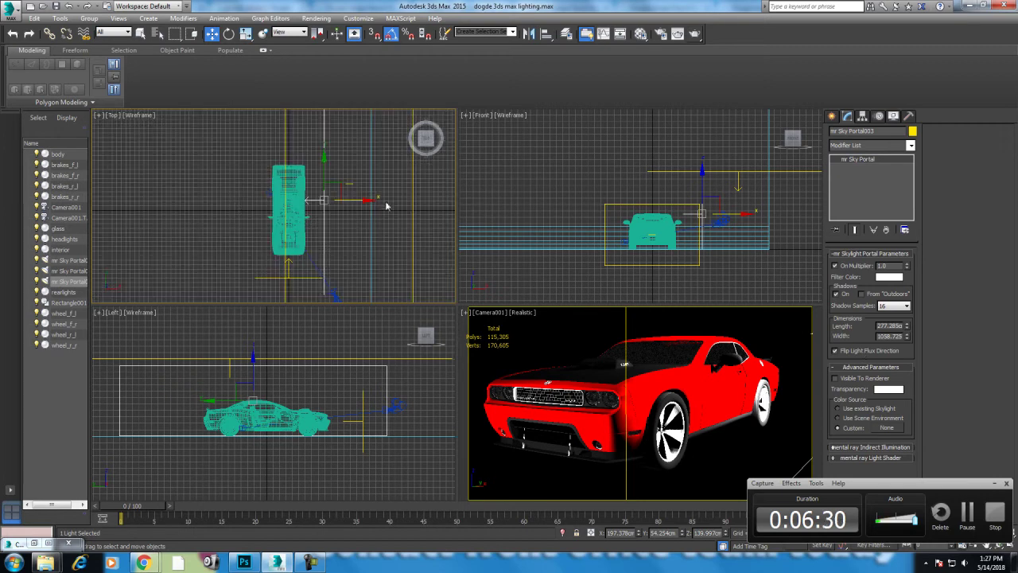
left_click_drag(368, 201, 388, 202)
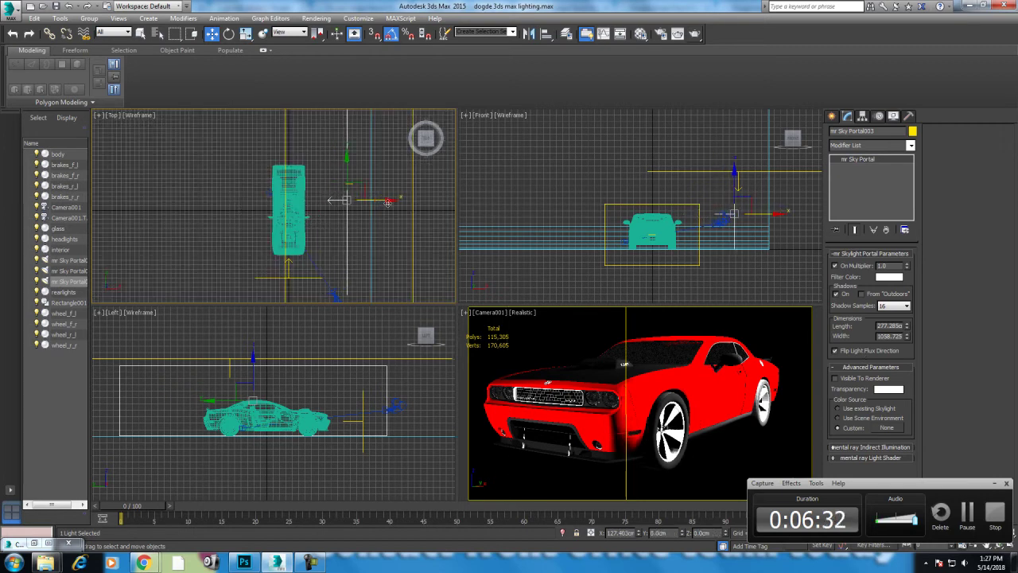
Test-render the camera view with three sky portals, then cancel and minimize the frame window.
right_click(724, 365)
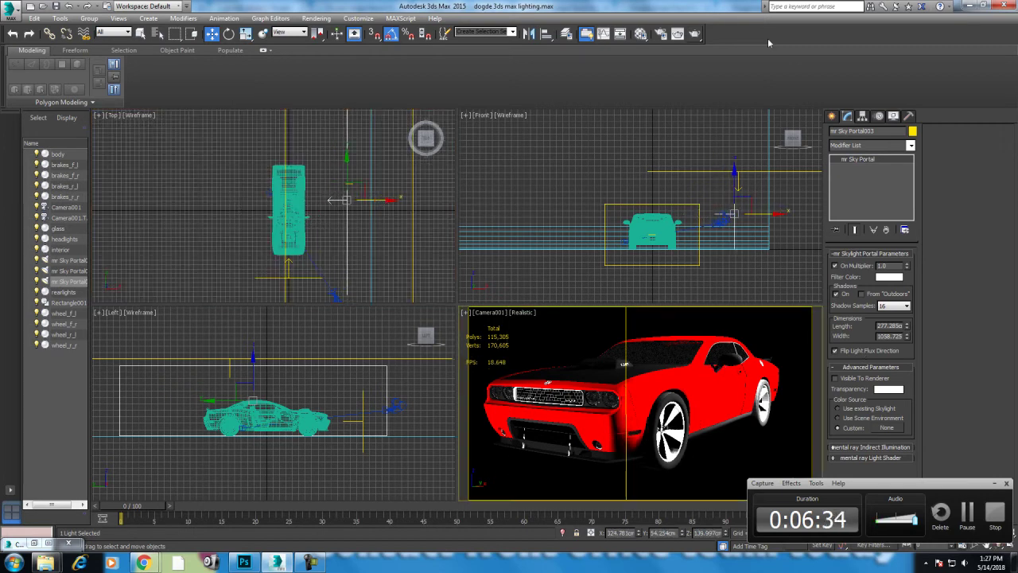
left_click(681, 34)
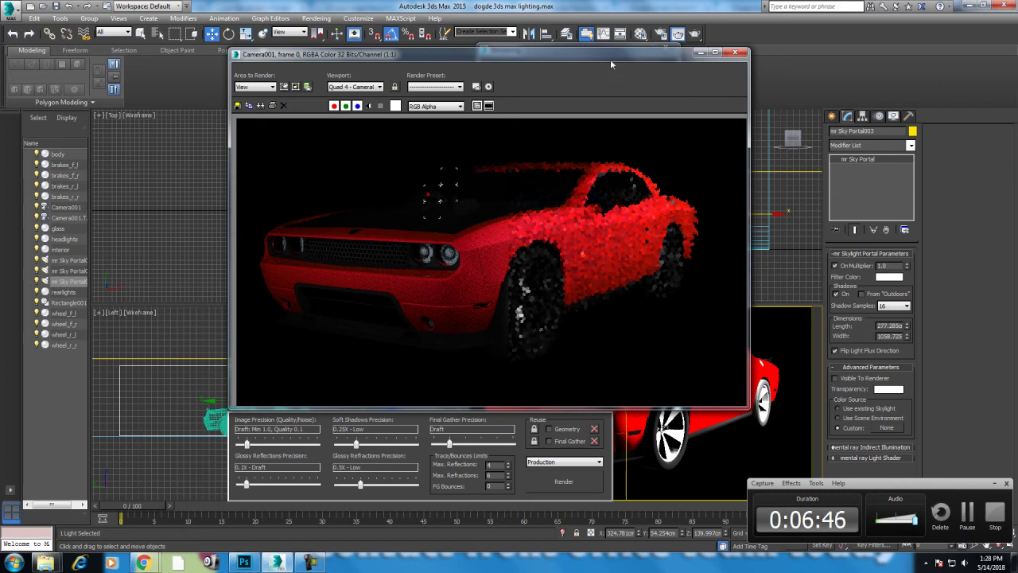
left_click_drag(610, 62, 487, 67)
left_click(656, 73)
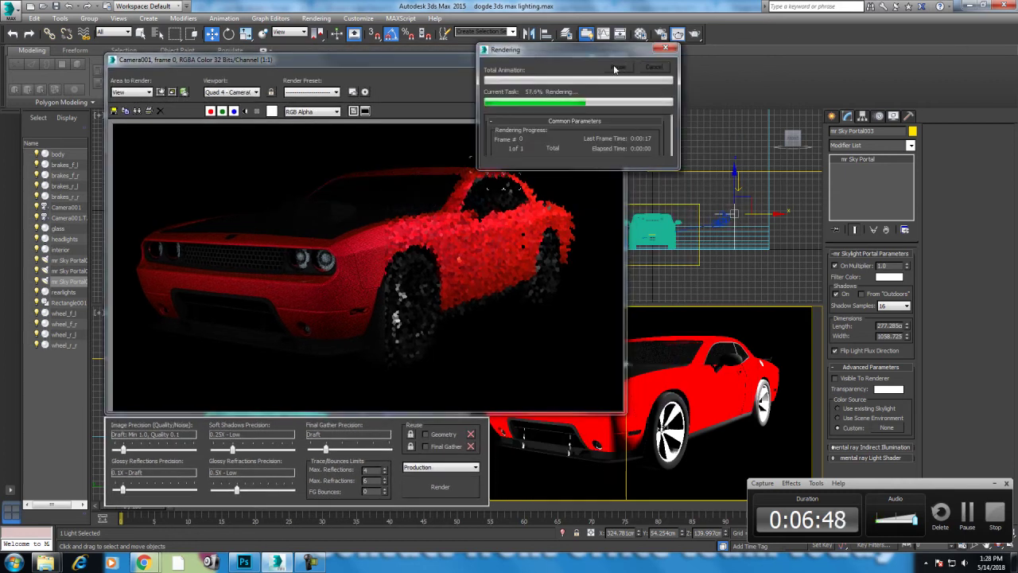
left_click(576, 59)
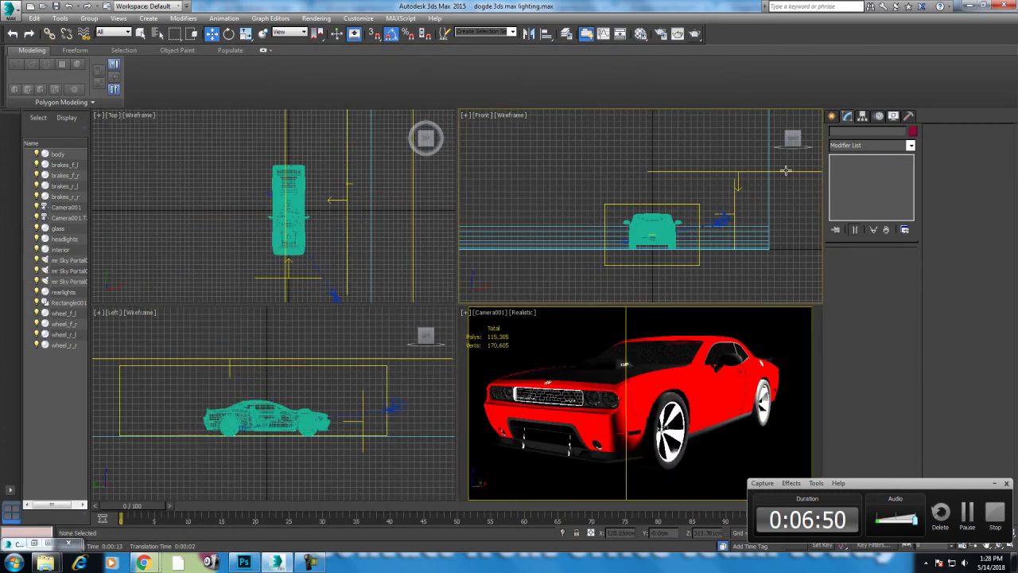
Nudge the third sky portal left and back right along X to refine its position.
mouse_move(769, 200)
left_mouse_down()
mouse_move(670, 219)
mouse_move(692, 217)
left_mouse_up()
key("r")
key("w")
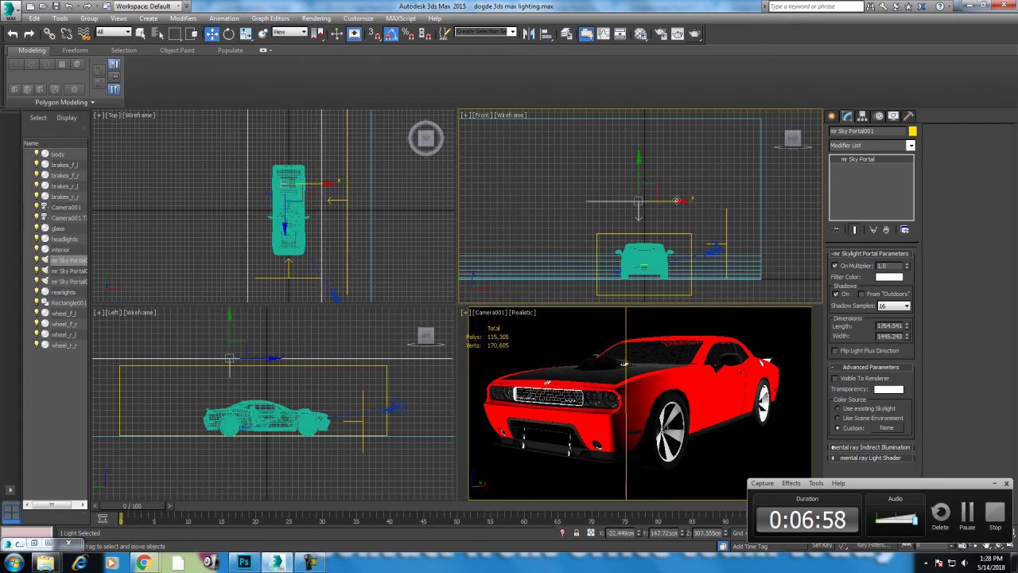
left_click_drag(679, 204, 687, 205)
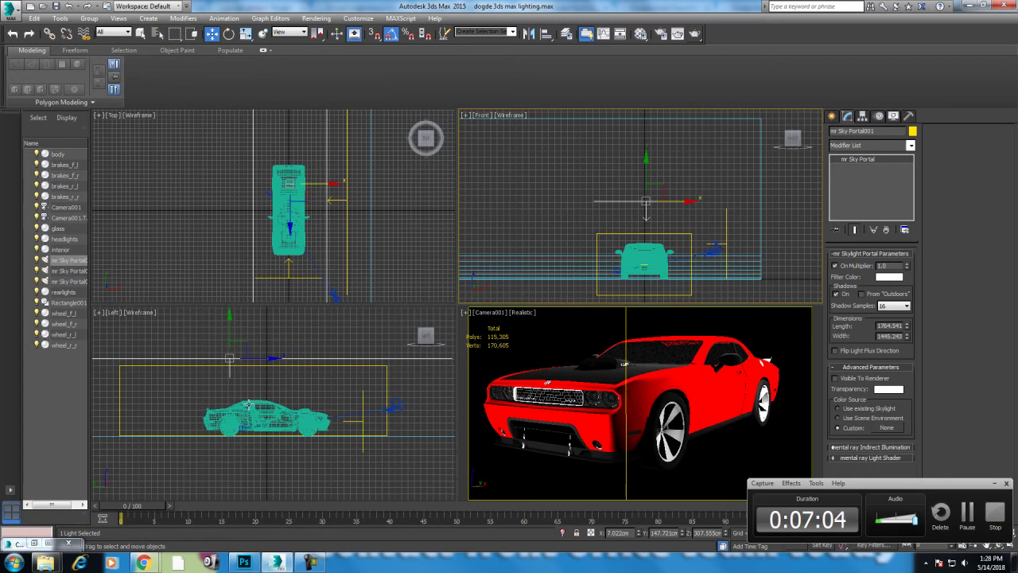
Zoom the Left view out and select the extruded backdrop Rectangle001.
scroll(270, 425, "up", 5)
scroll(380, 437, "down", 3)
scroll(350, 437, "down", 3)
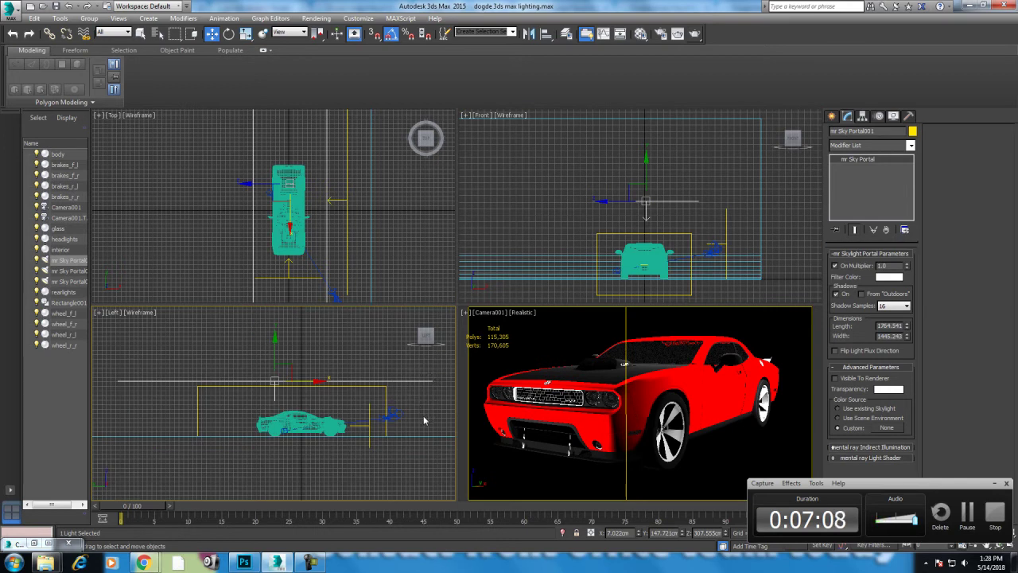
left_click(136, 436)
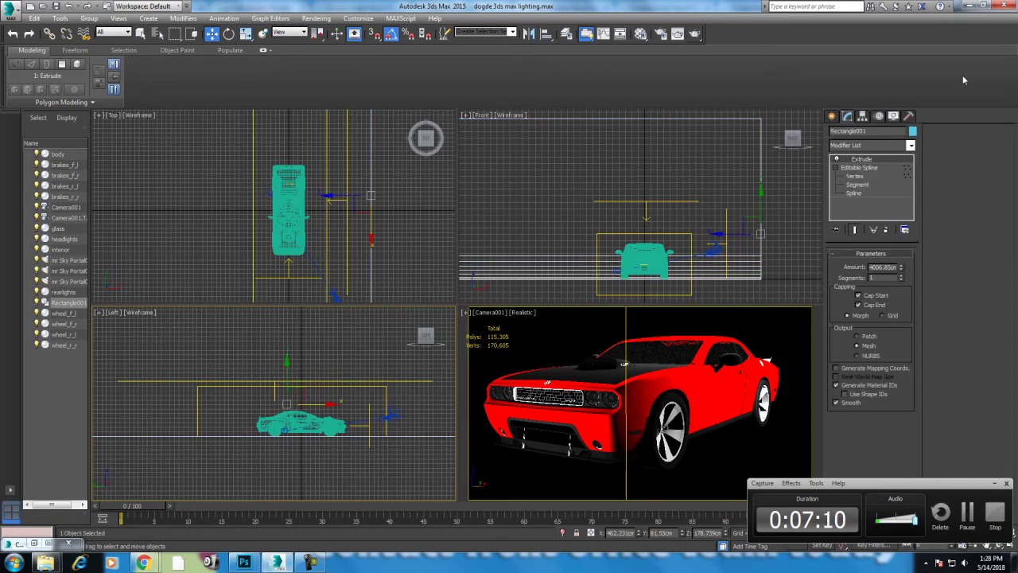
Make the backdrop Rectangle001 material 2-Sided in the Material Editor and render the Camera001 view.
left_click(851, 145)
left_click(851, 145)
left_click(167, 458)
left_click(145, 435)
key("m")
left_click(170, 217)
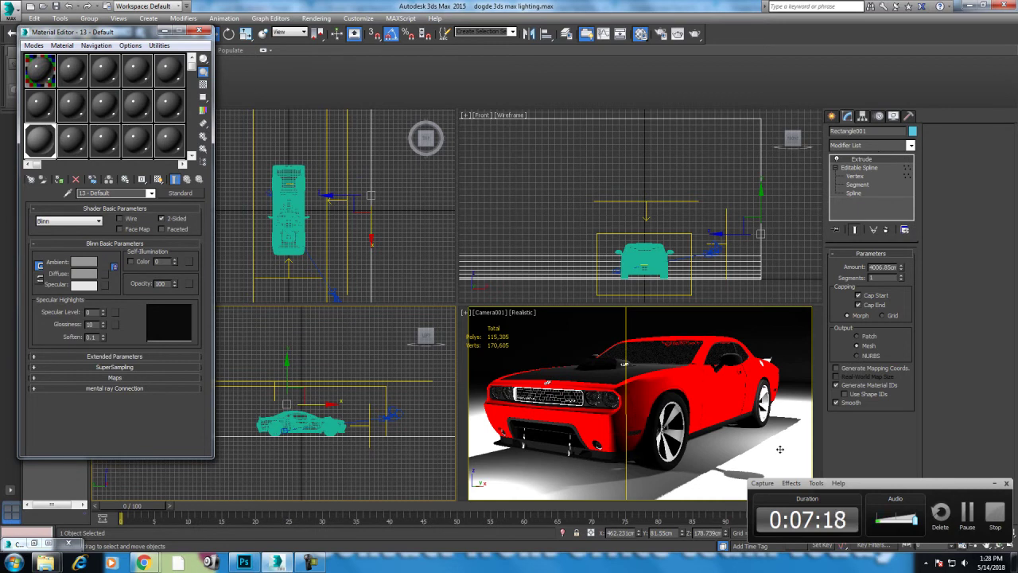
left_click(773, 426)
key("shift+q")
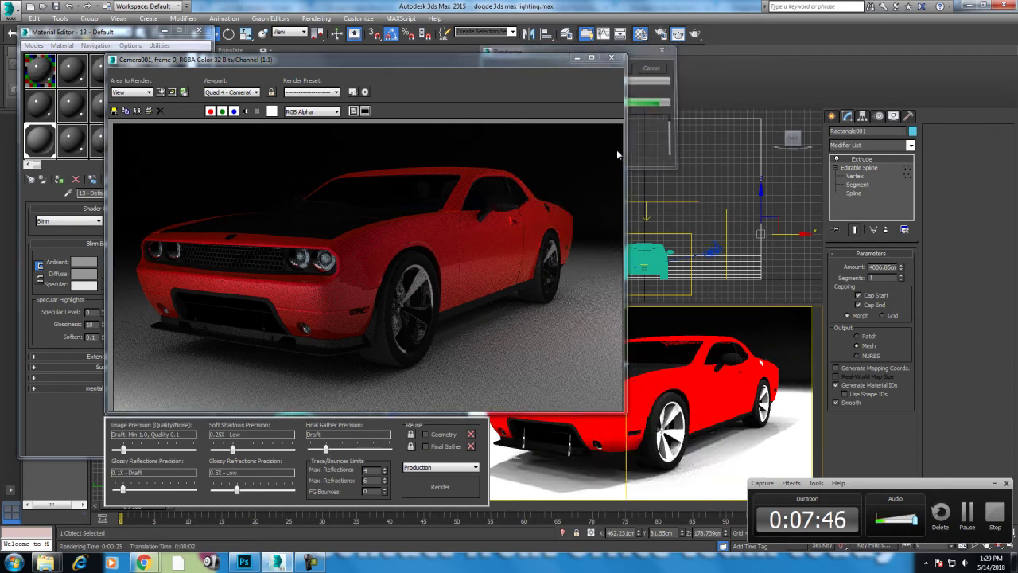
Set image precision, glossy reflections (0.25X) and final gather precision to Low, then re-render Camera001.
left_click_drag(122, 489, 131, 489)
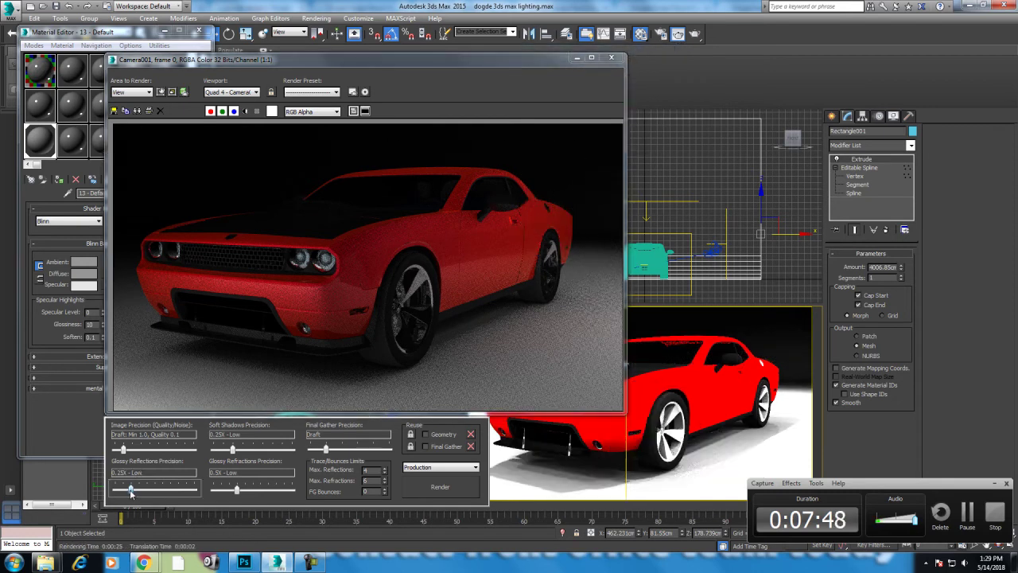
left_click_drag(123, 448, 132, 449)
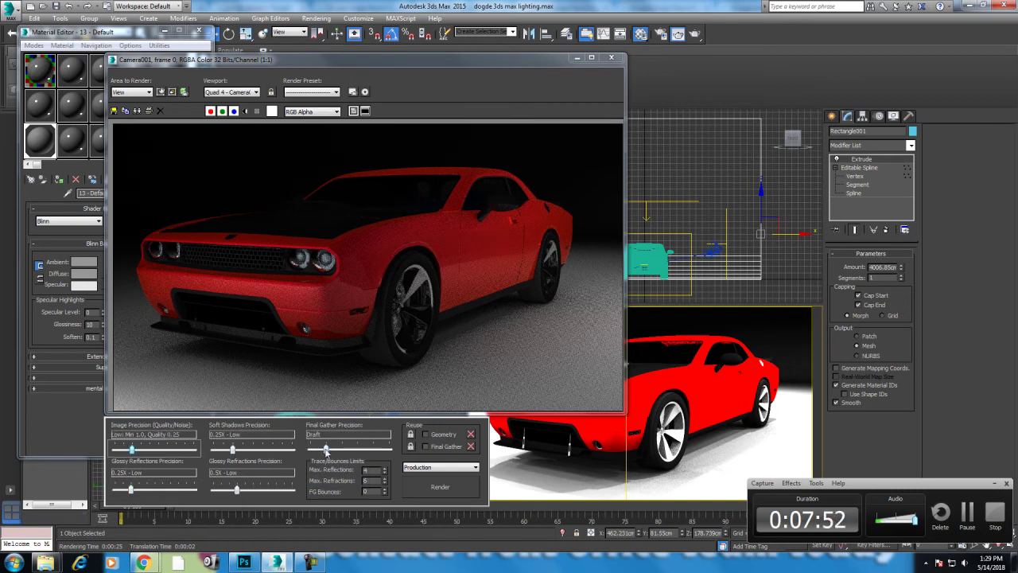
left_click_drag(325, 450, 340, 450)
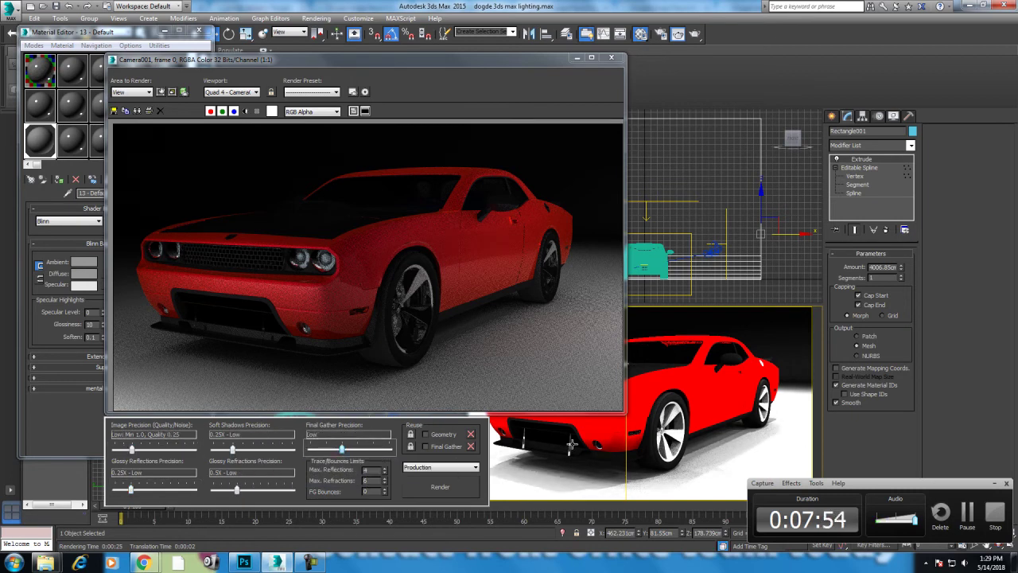
left_click(459, 490)
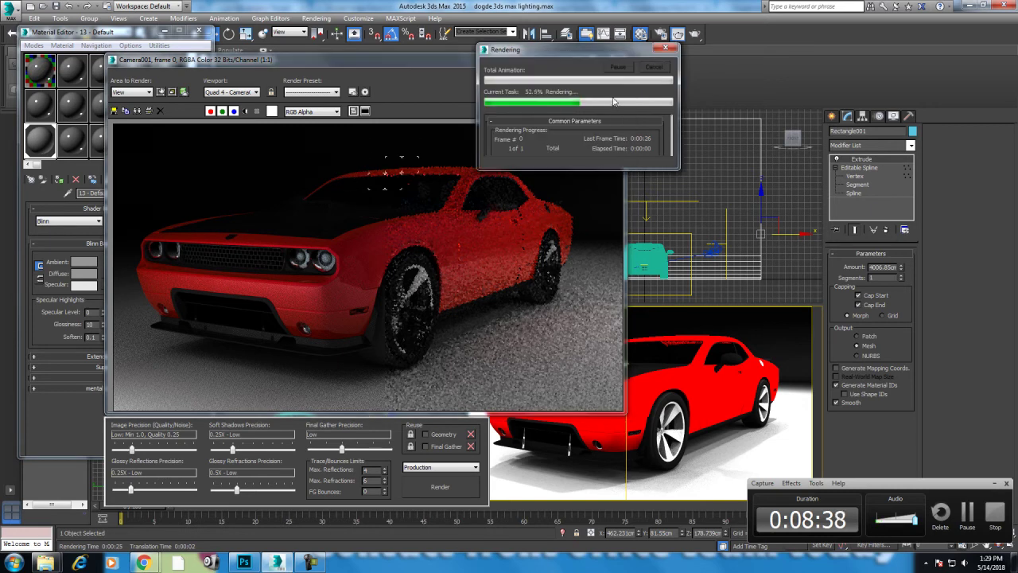
Move the sky portal around the car upward and set its shadow samples to 32.
left_click(611, 58)
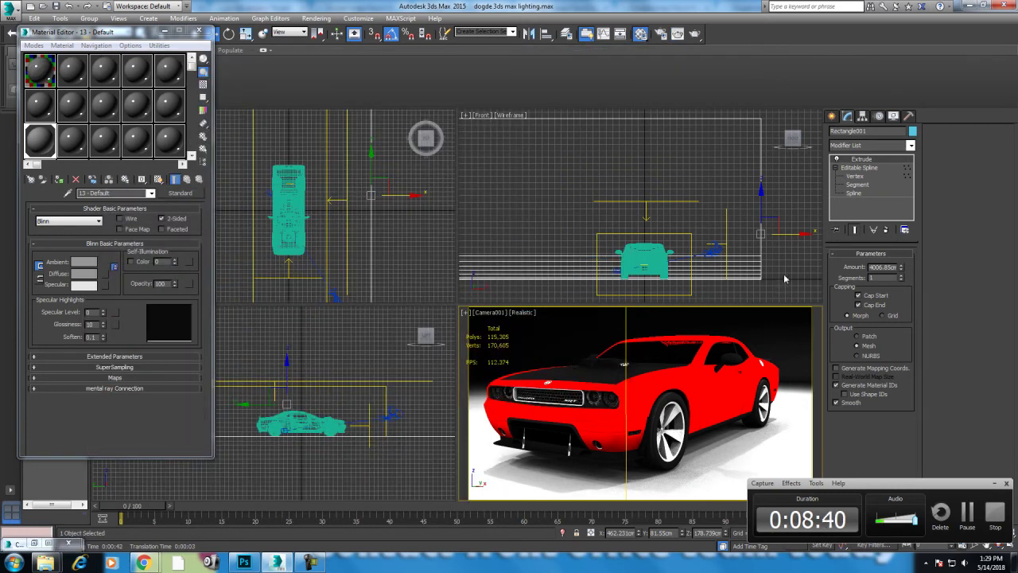
left_click(733, 251)
left_click(691, 262)
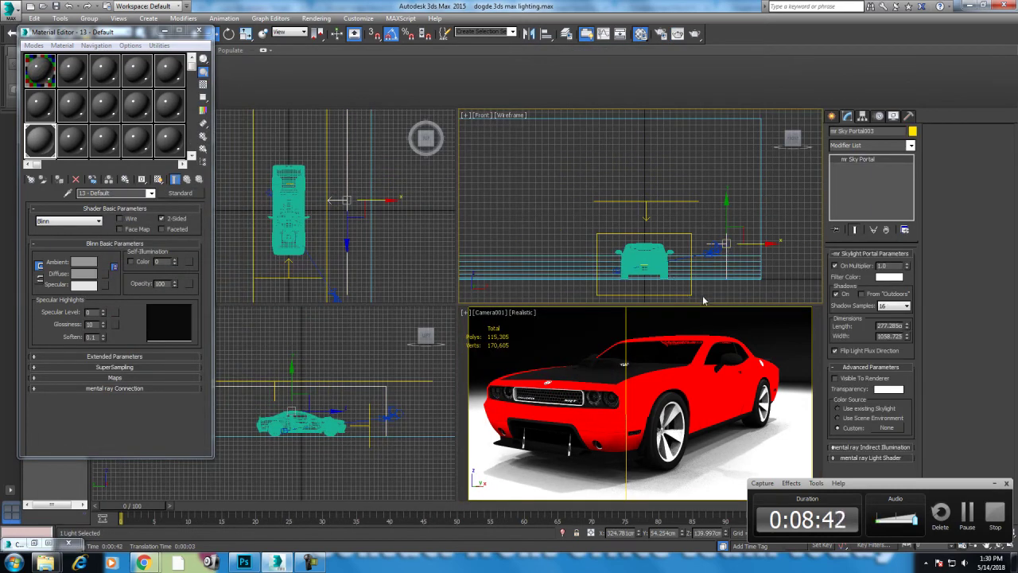
mouse_move(370, 424)
left_mouse_down()
mouse_move(332, 437)
mouse_move(327, 413)
left_mouse_up()
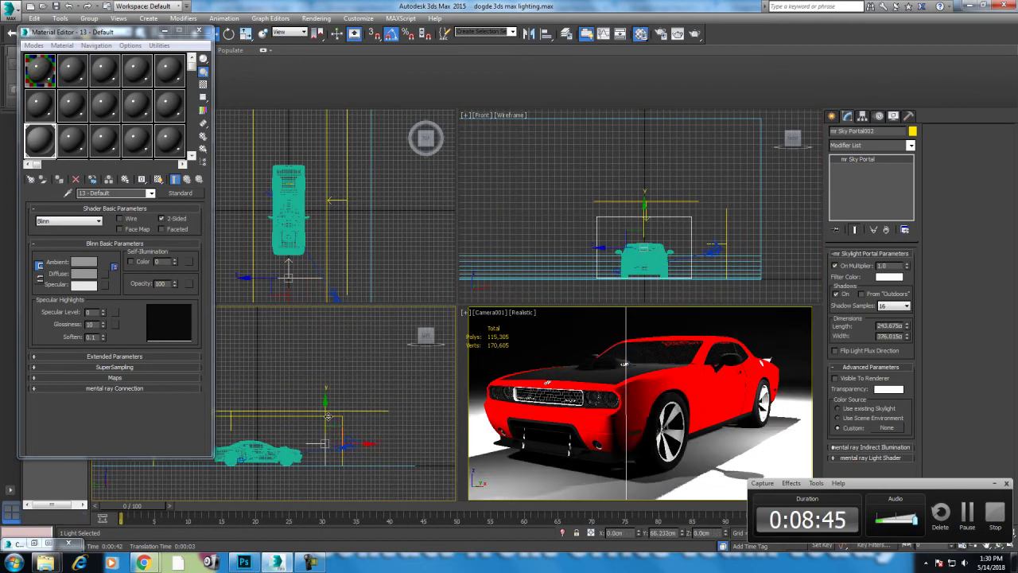
left_click(891, 309)
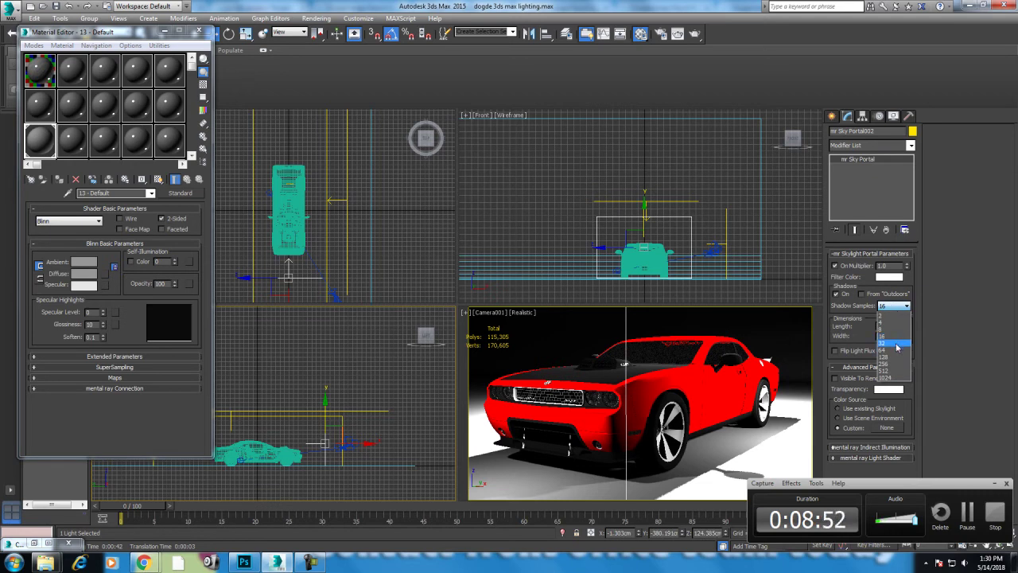
left_click(896, 346)
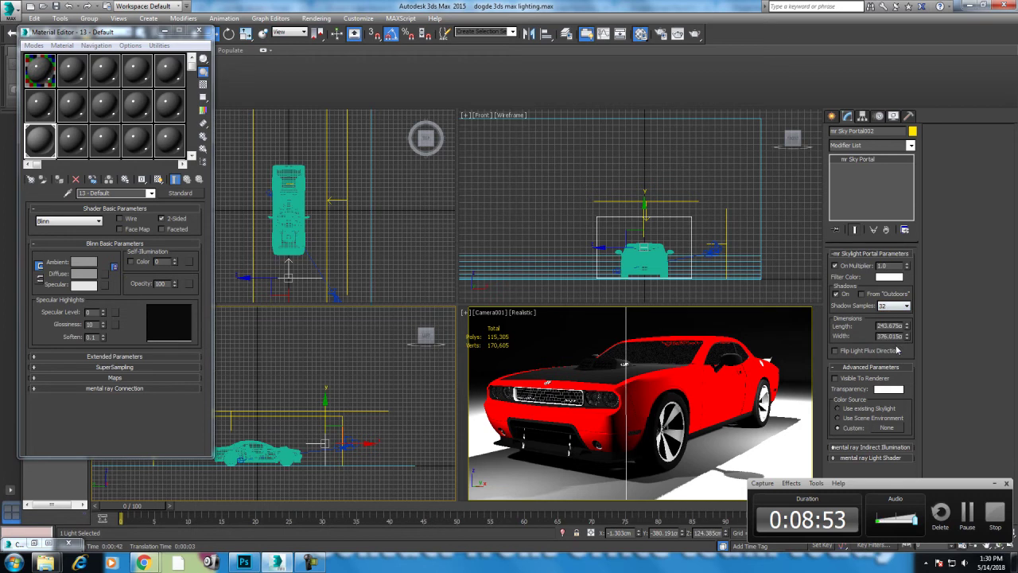
Set the first sky portal's shadow samples to 32 as well and start a new render.
left_click(726, 229)
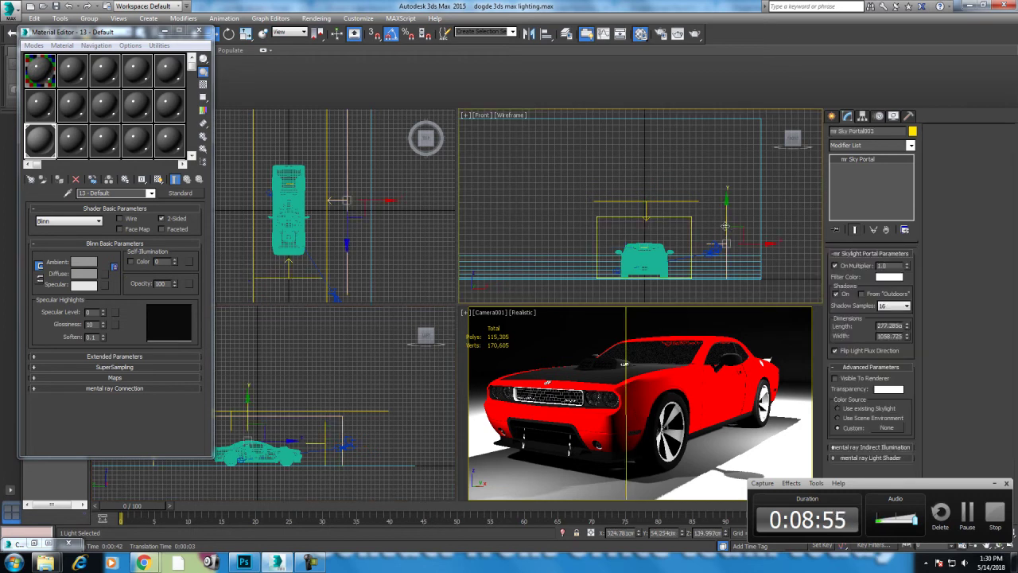
left_click(898, 306)
left_click(892, 336)
left_click(691, 211)
left_click(904, 306)
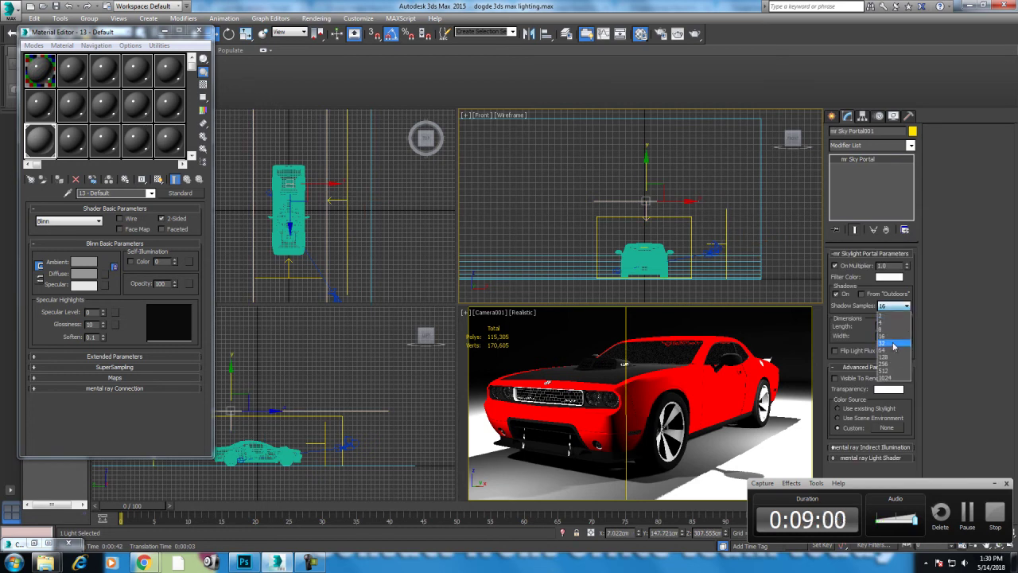
left_click(892, 348)
left_click(761, 159)
left_click(694, 33)
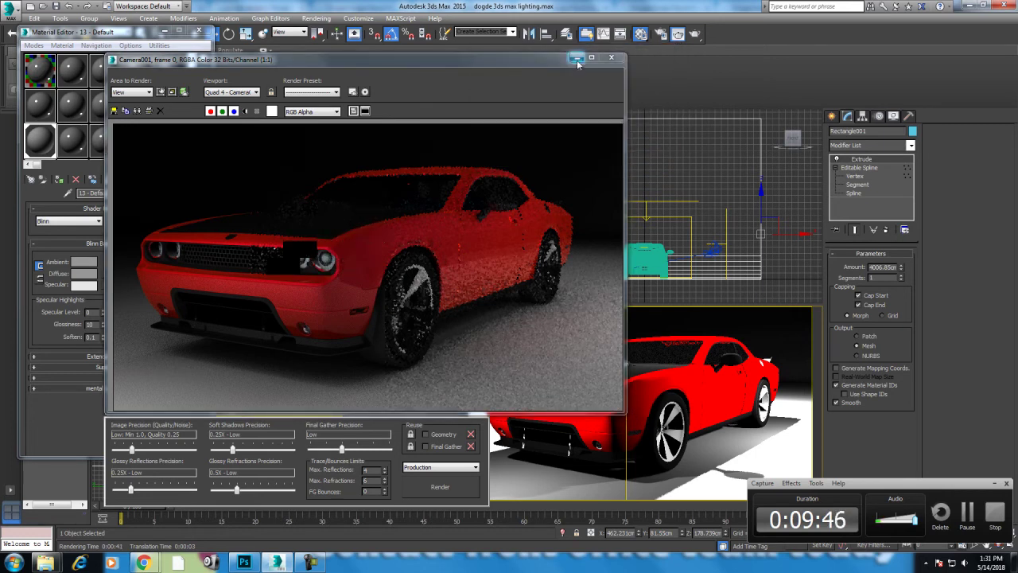
Sample the car's Multi/Sub-Object material into an empty Material Editor slot.
left_click(577, 58)
left_click(665, 390)
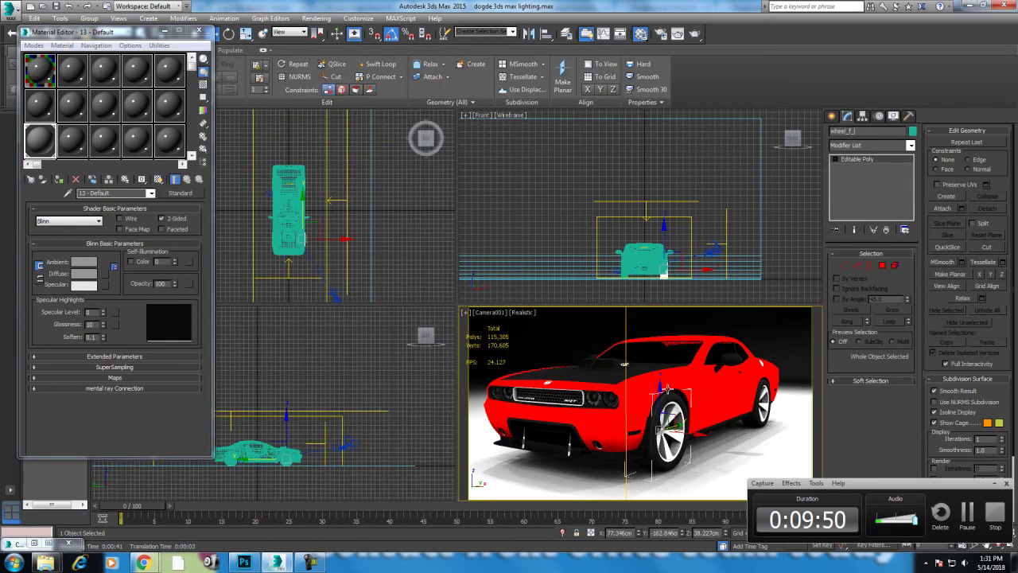
left_click(641, 34)
left_click(641, 34)
left_click(72, 138)
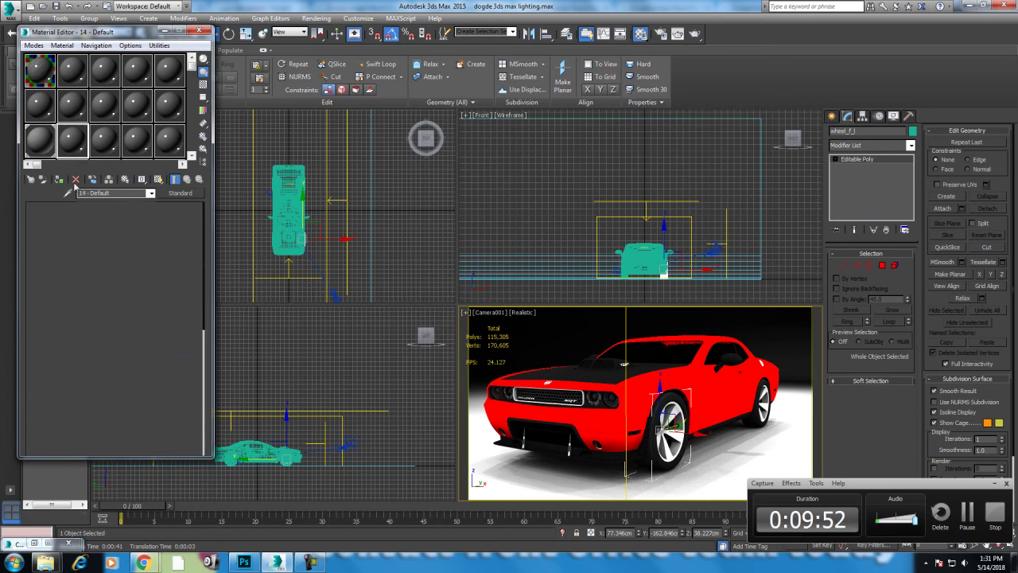
left_click(67, 192)
left_click(288, 223)
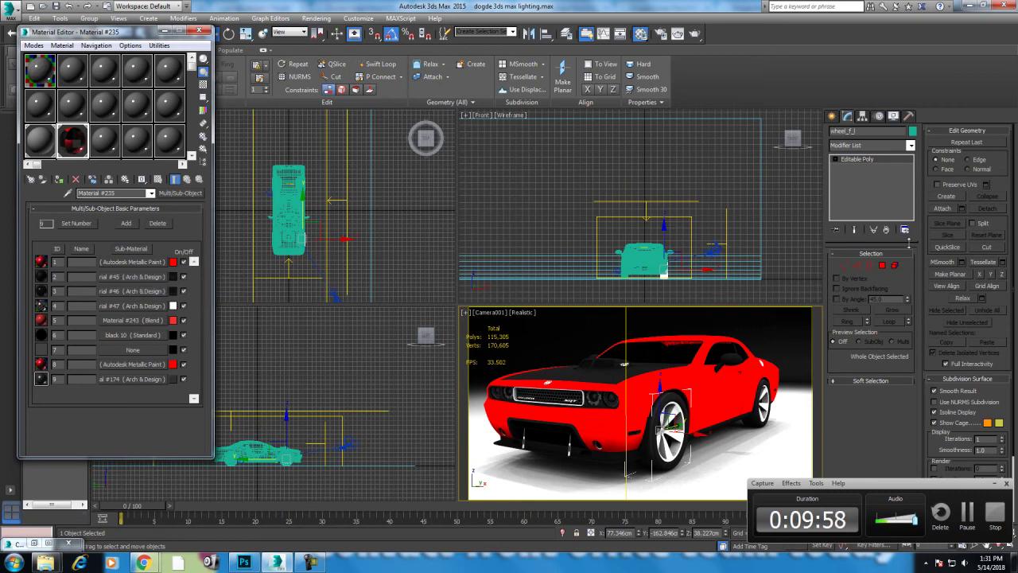
left_click(896, 267)
Select the painted body element and swap its Default Metallic Paint for a Car Paint material.
right_click(707, 388)
left_click(705, 383)
left_click(895, 265)
left_click(704, 379)
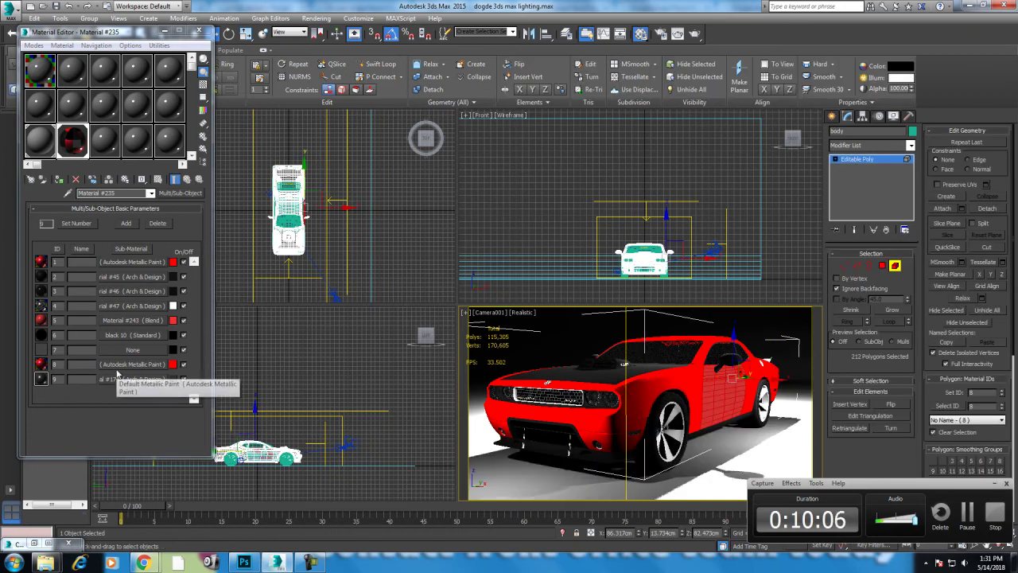
left_click(135, 365)
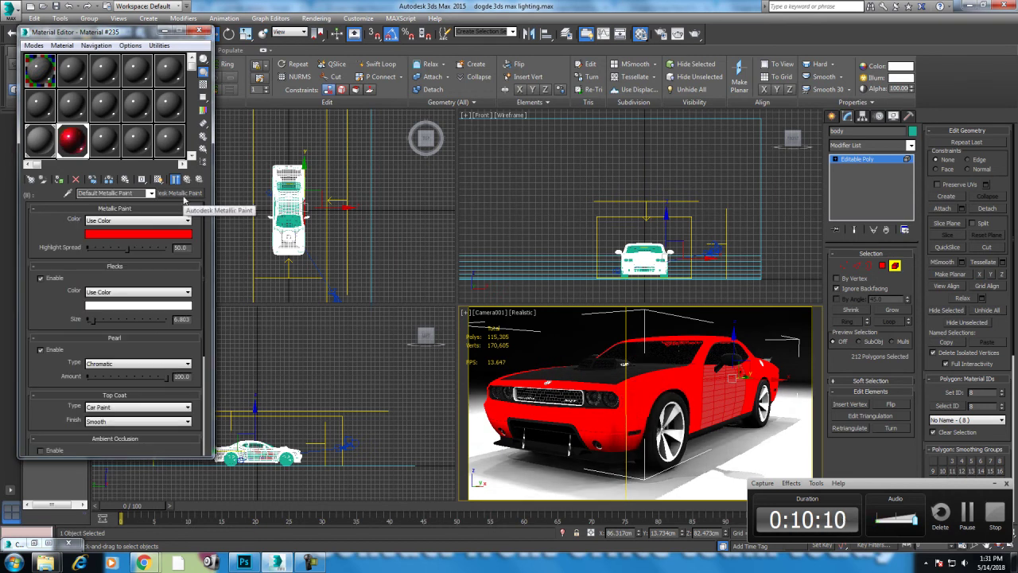
left_click(180, 194)
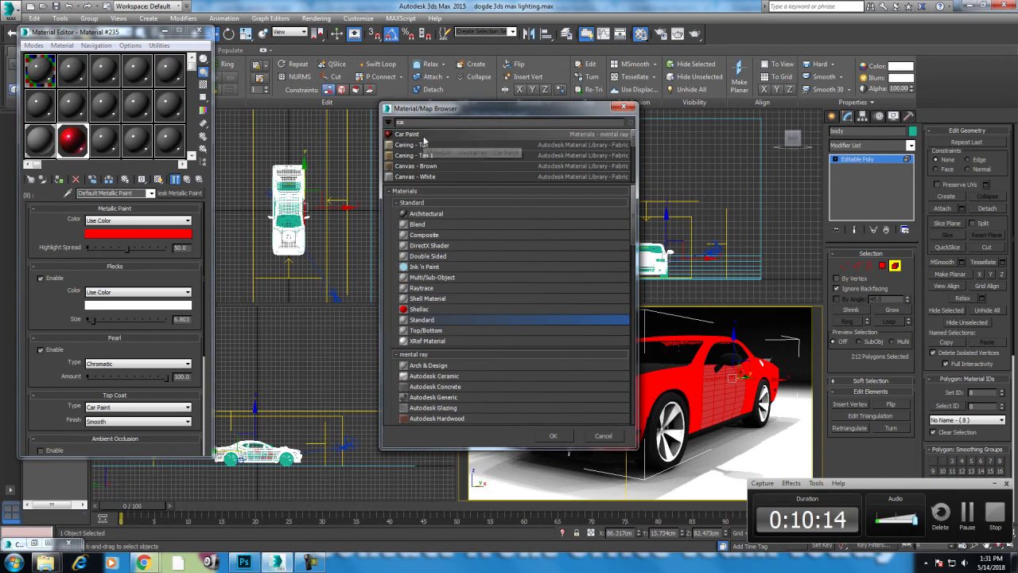
double_click(433, 152)
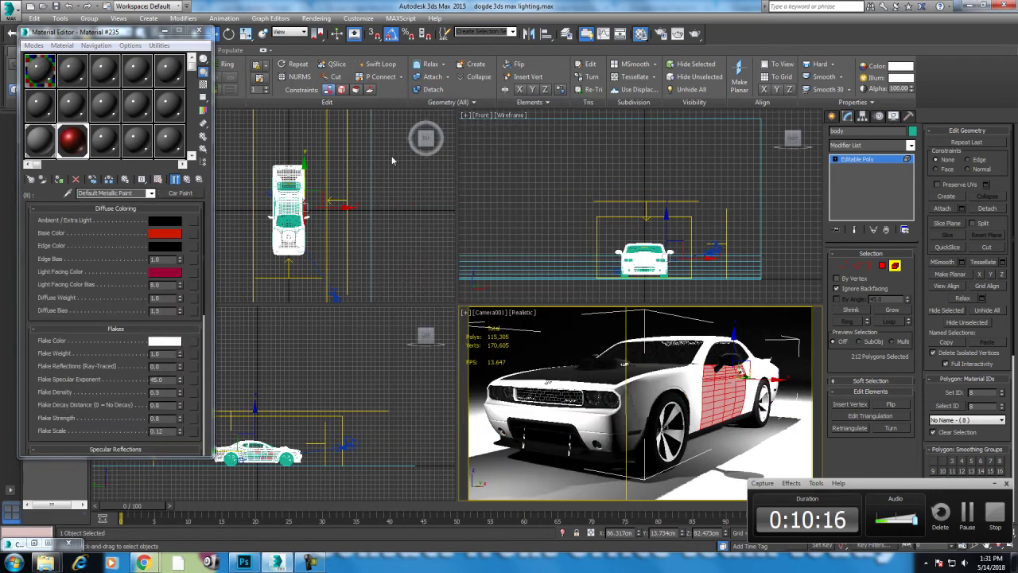
Return to whole-object selection and render the camera view.
right_click(645, 337)
left_click(716, 322)
left_click(695, 35)
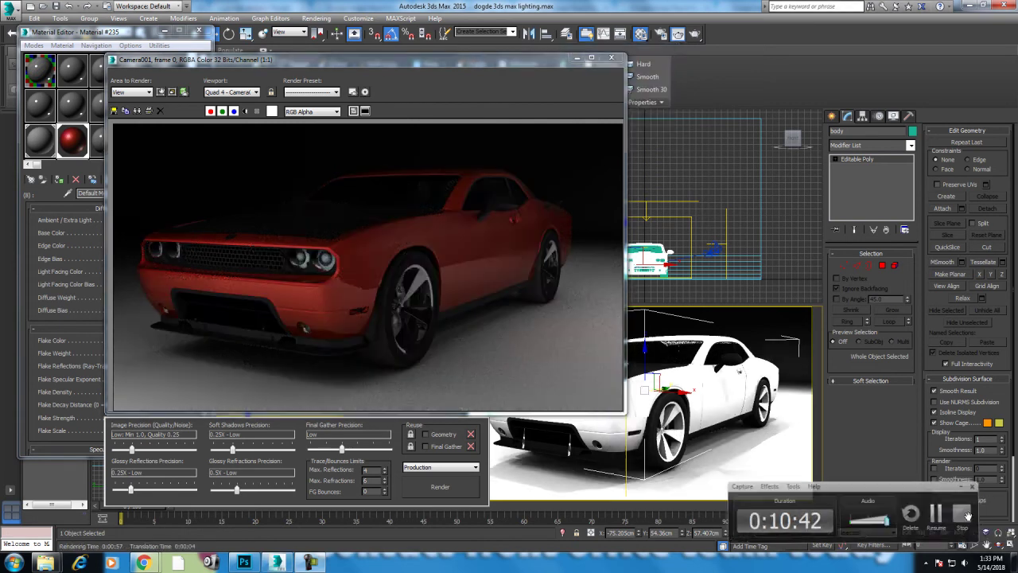
Clone mr Sky Portal001 down onto the car as mr Sky Portal004.
left_click(576, 59)
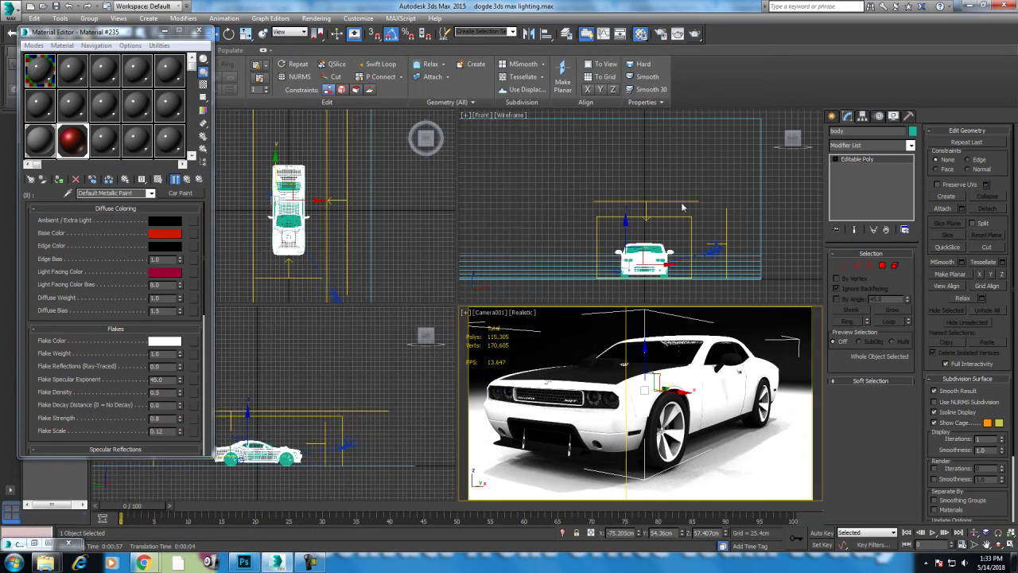
left_click(681, 204)
middle_click_drag(675, 201, 672, 140)
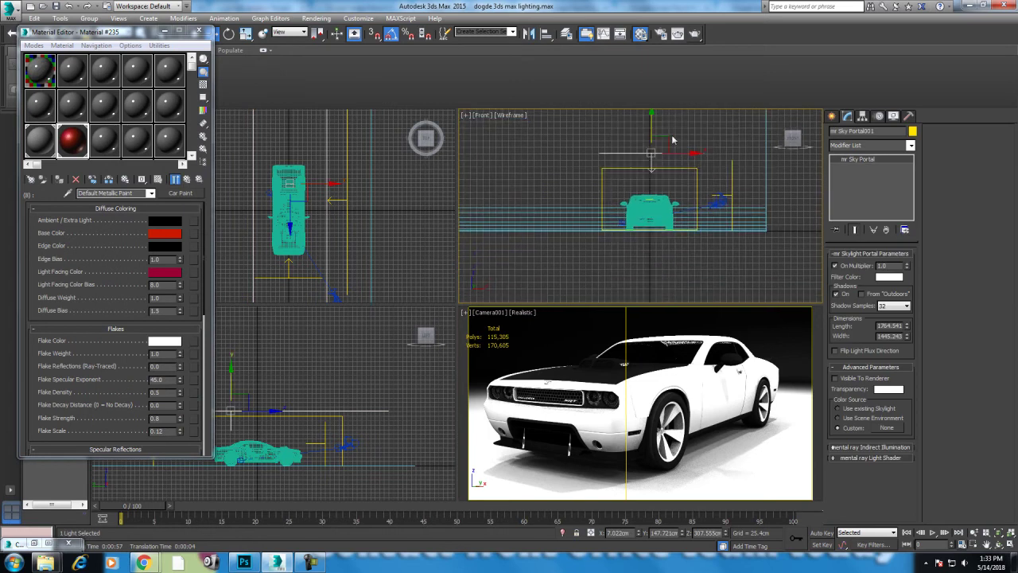
left_click_drag(650, 121, 650, 195, "shift")
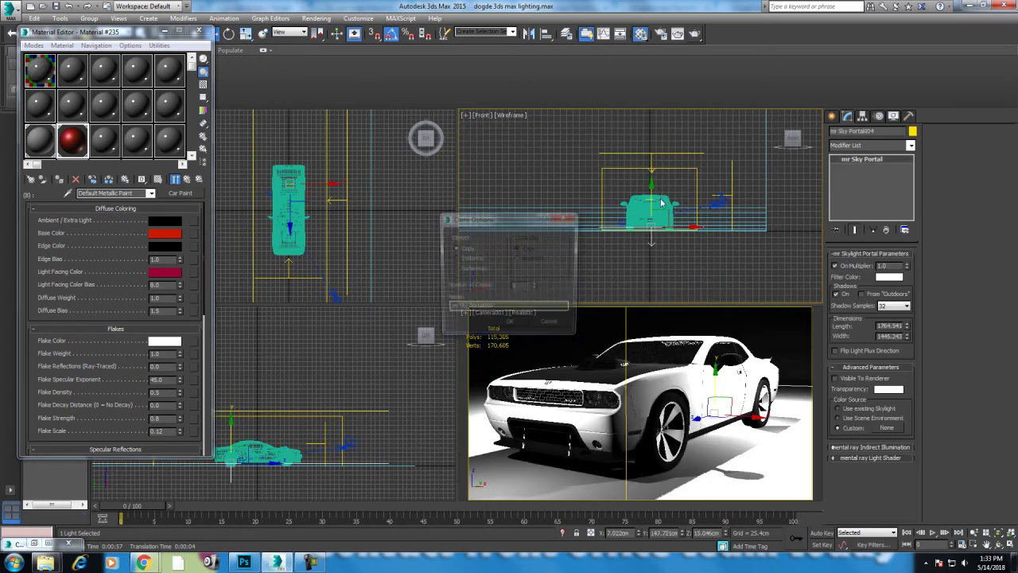
left_click(510, 328)
Resize the new portal and move it left toward the headlight.
scroll(674, 229, "up", 3)
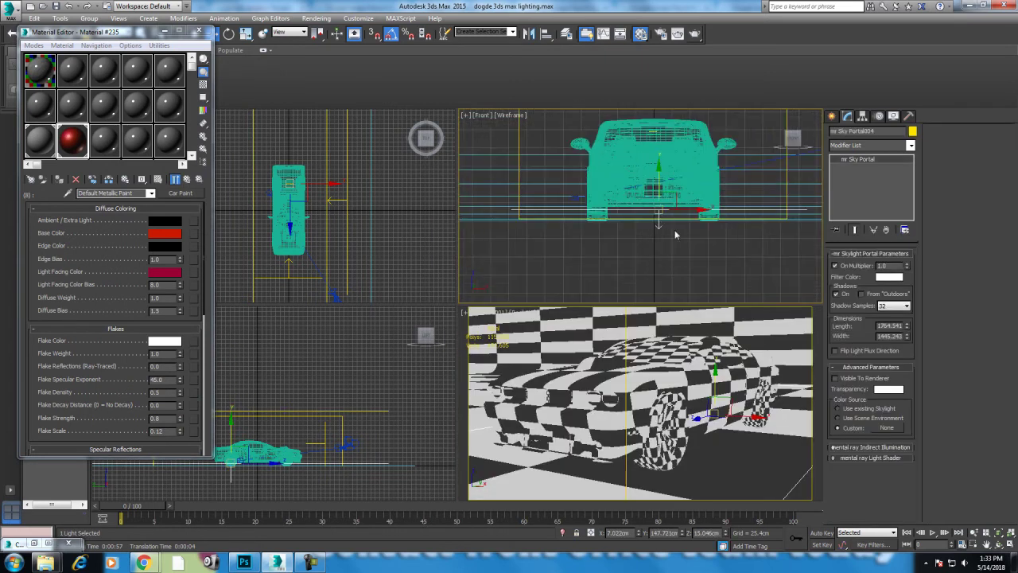
left_click_drag(671, 209, 620, 300)
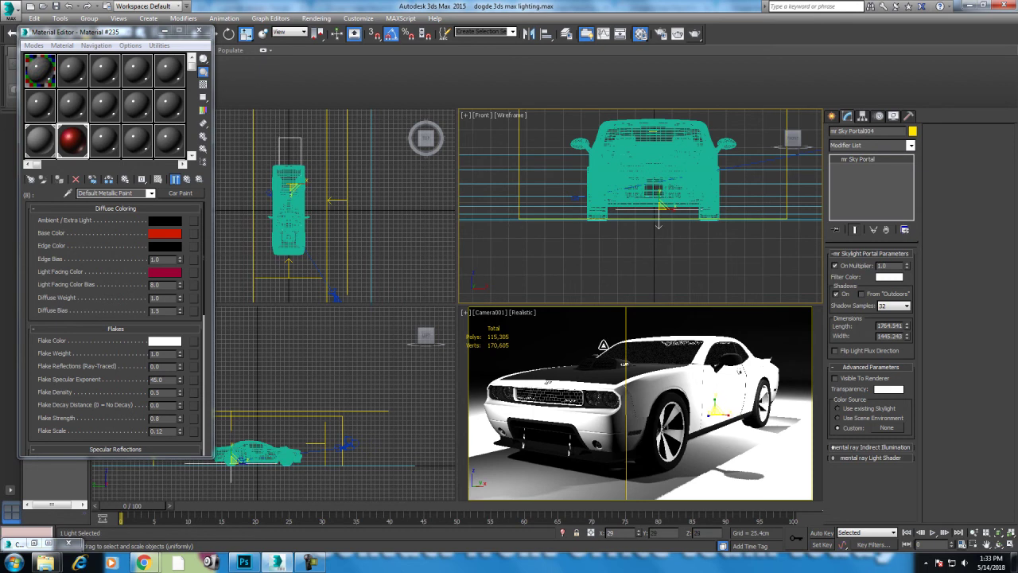
left_click_drag(619, 301, 686, 248)
scroll(685, 247, "up", 3)
middle_click_drag(685, 246, 683, 271)
key("w")
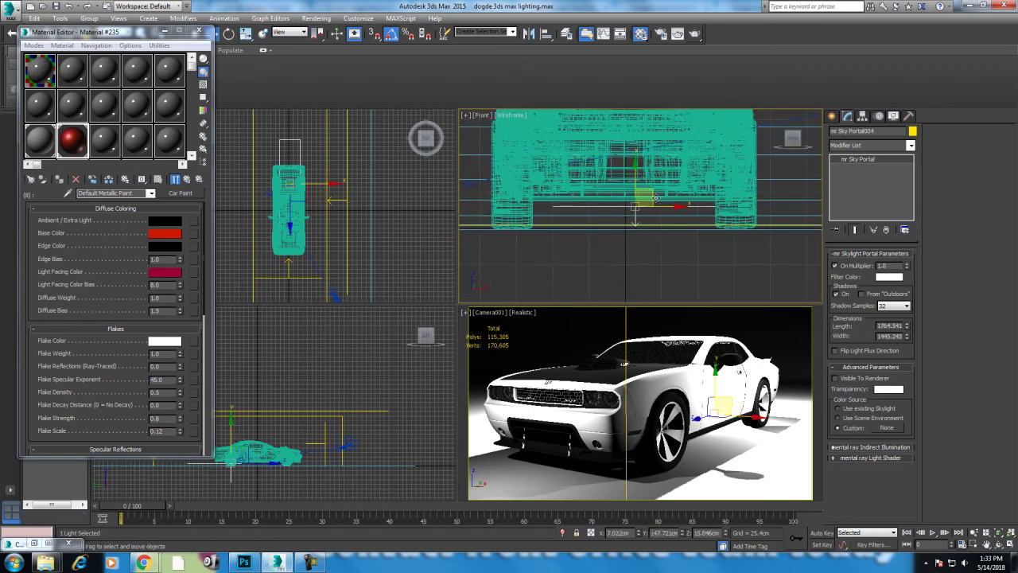
left_click_drag(677, 205, 665, 205)
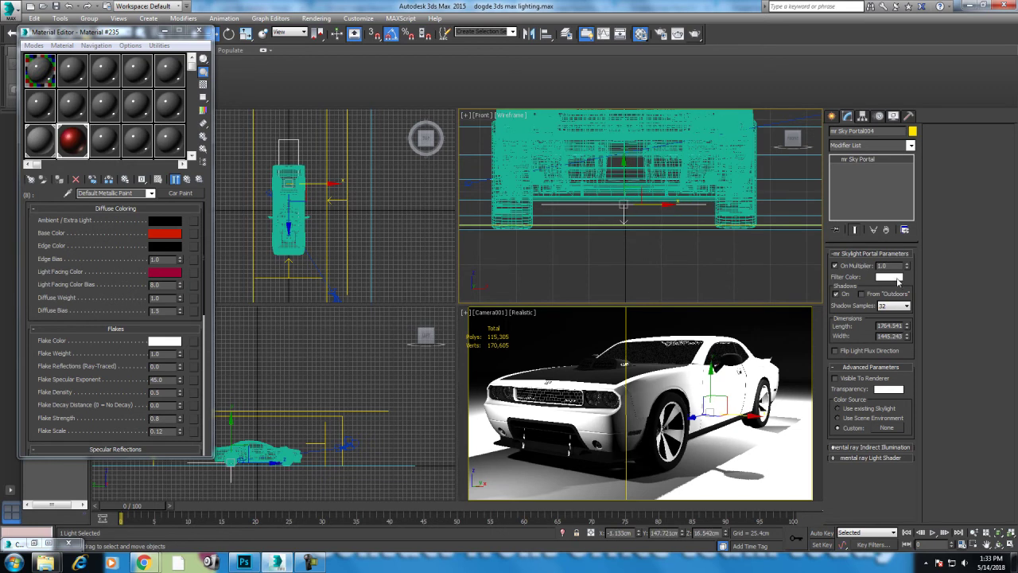
left_click(889, 277)
Set the portal's filter colour to light cyan (R 0.314, G 0.714, B 0.816).
left_click(266, 90)
left_click(305, 118)
left_click_drag(313, 98, 313, 76)
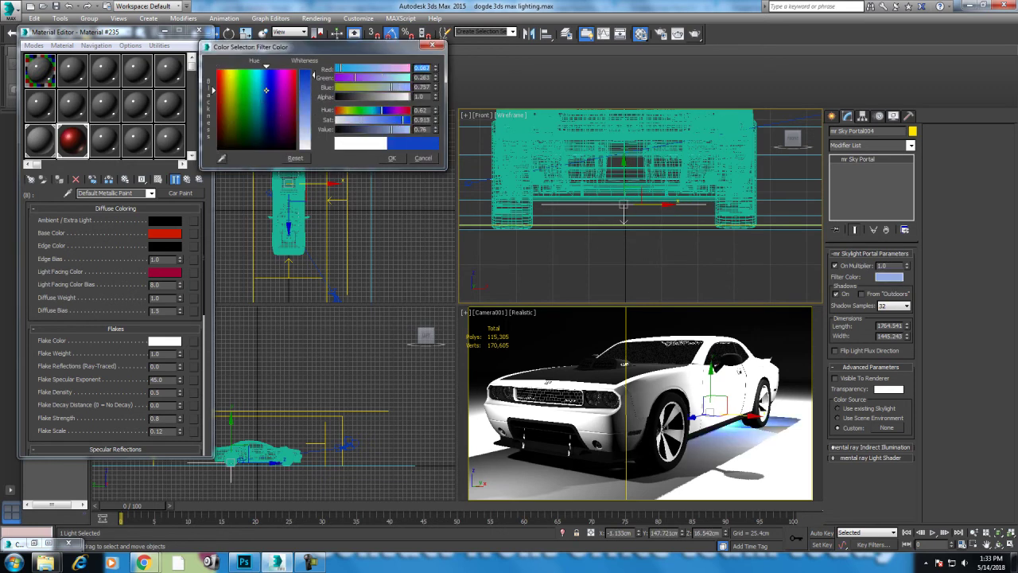
left_click_drag(398, 125, 377, 125)
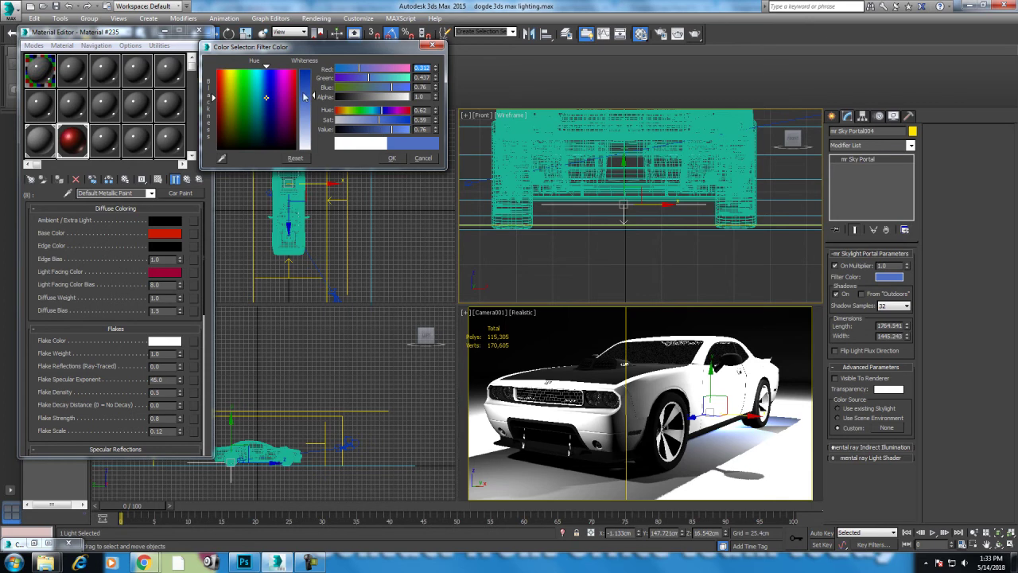
left_click_drag(380, 120, 379, 147)
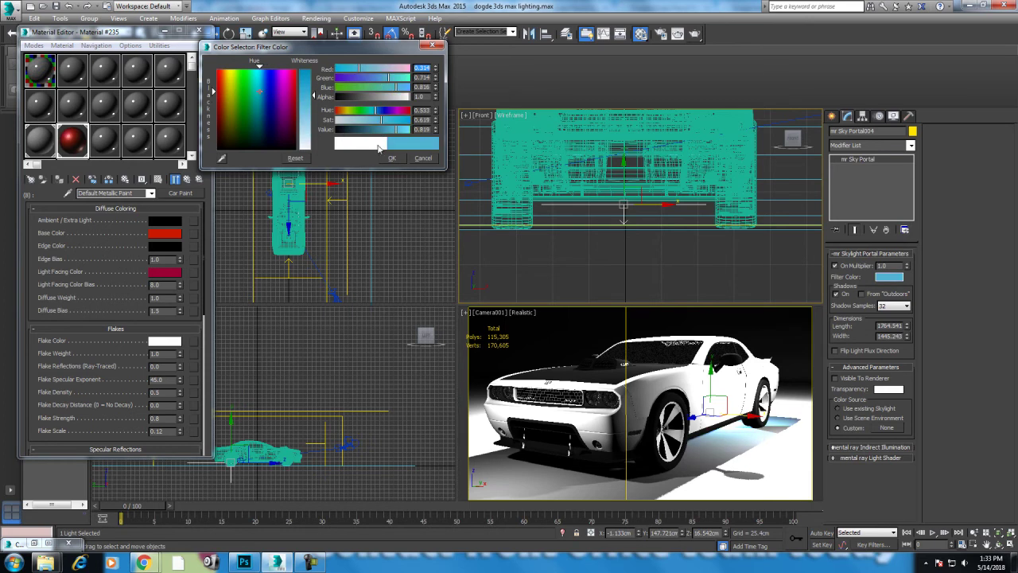
left_click(392, 159)
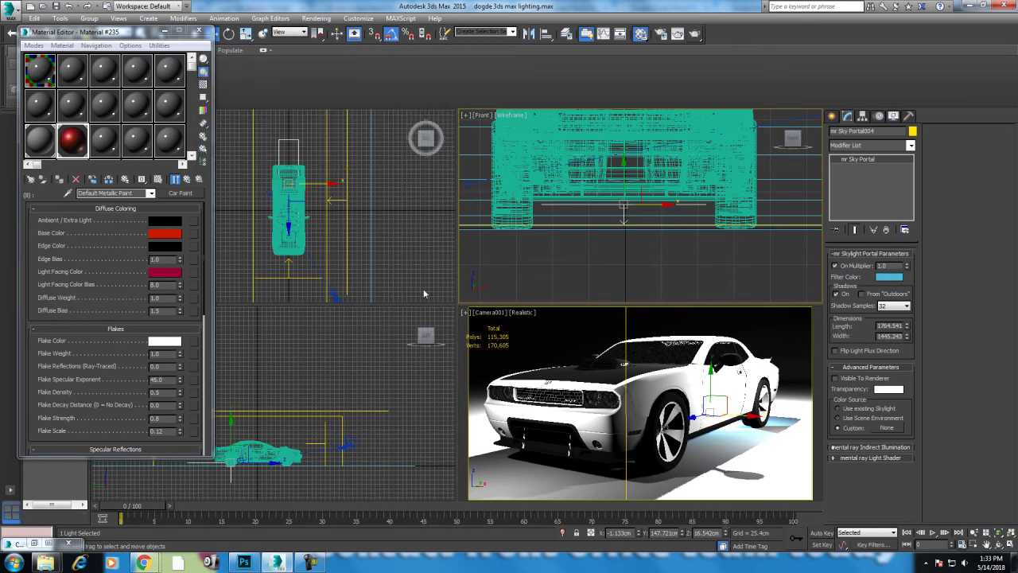
Make the Camera001 viewport the active view.
left_click(295, 191)
key("r")
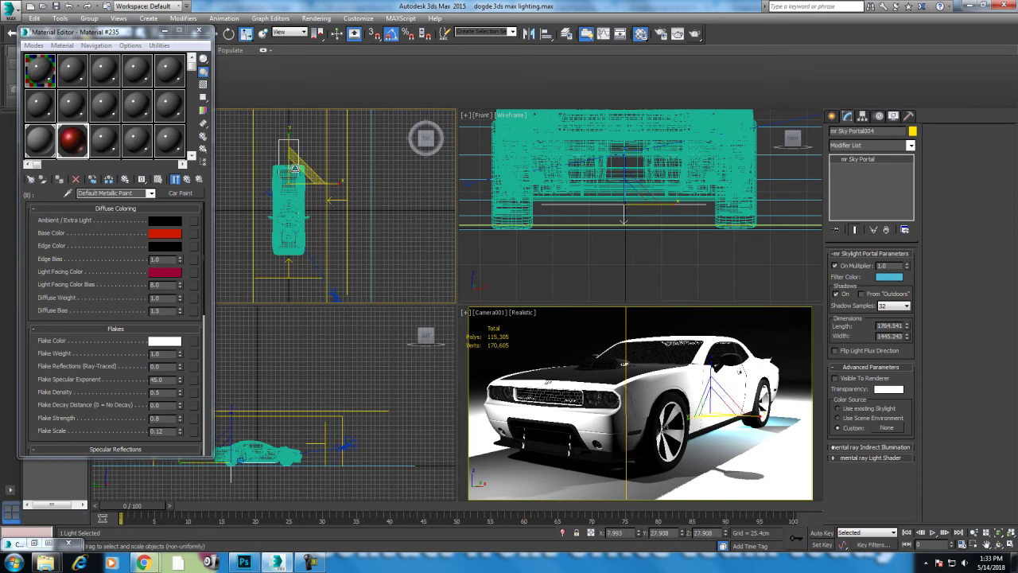
key("w")
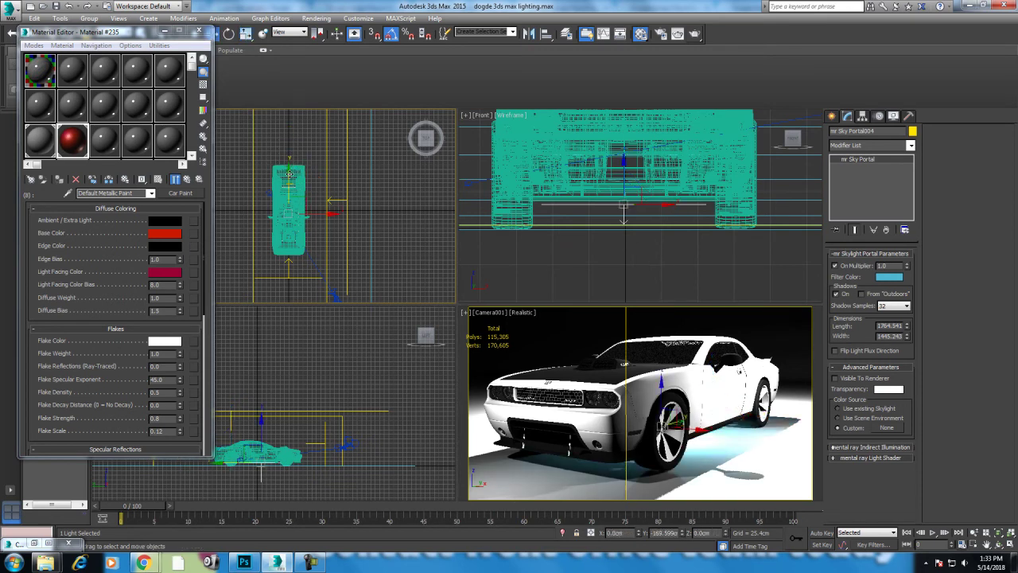
right_click(787, 414)
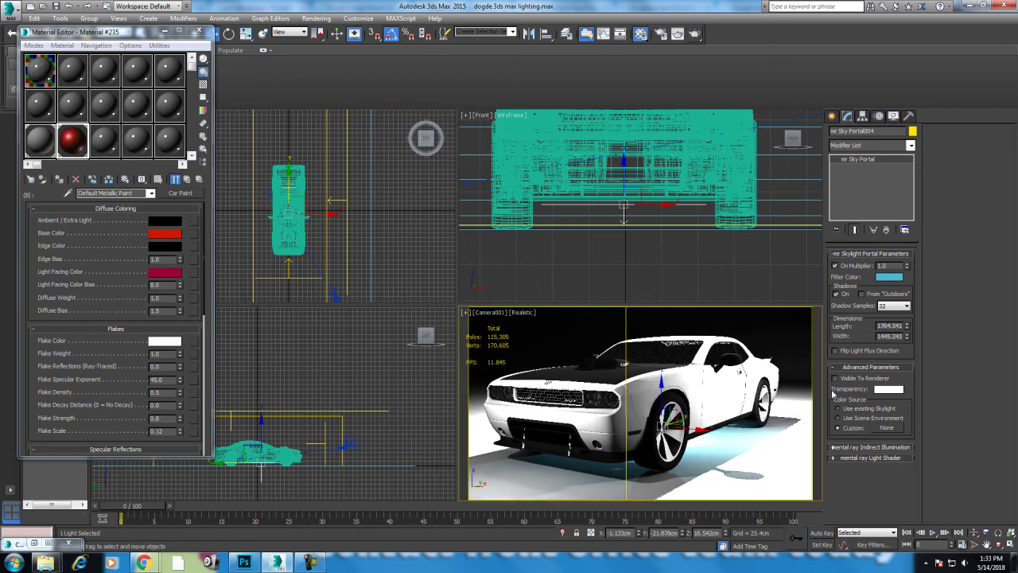
Render Camera001, set mr Sky Portal004's multiplier to 2.0 and render again.
left_click(700, 33)
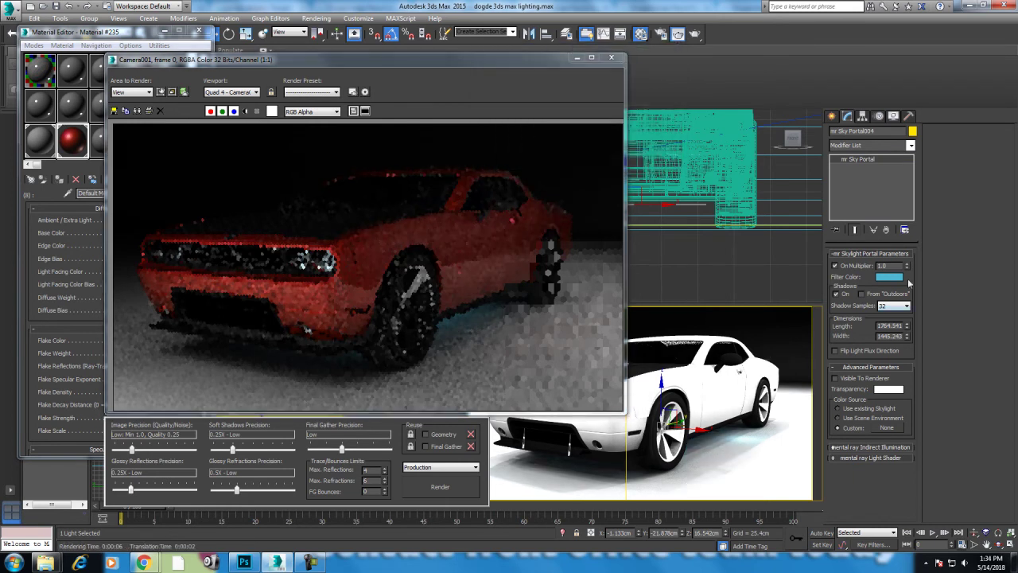
type("2")
key("Return")
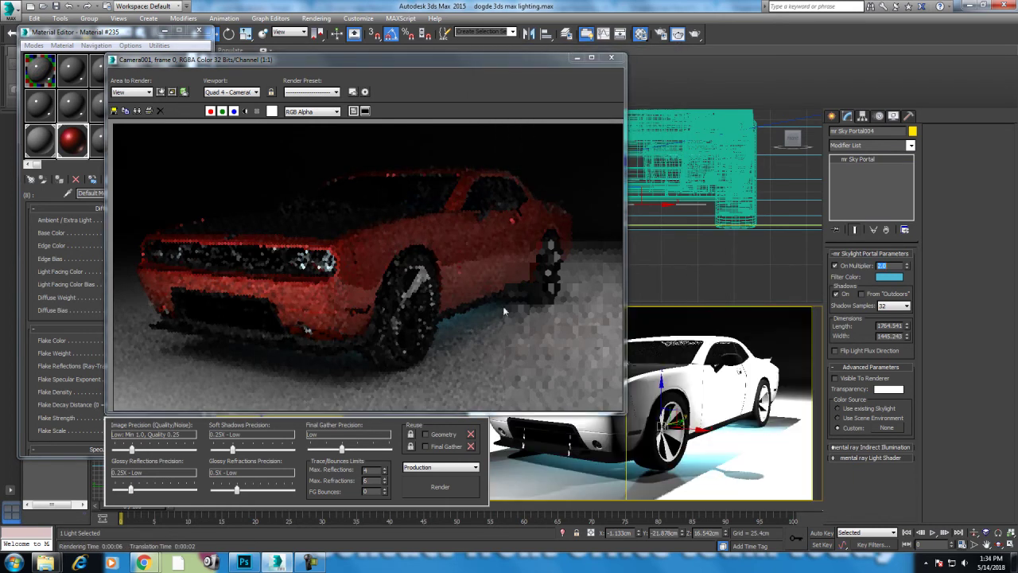
left_click(449, 491)
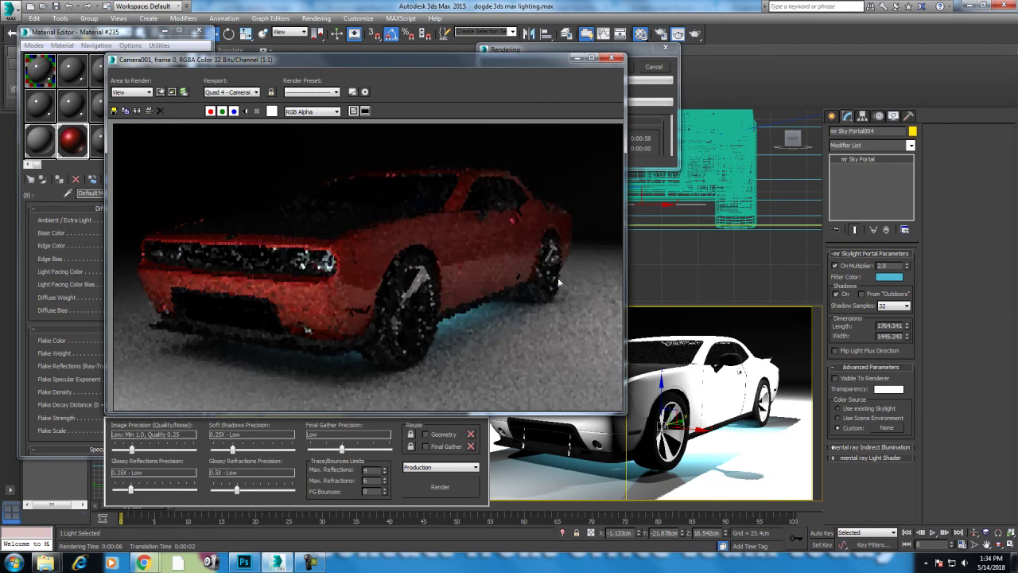
left_click(654, 67)
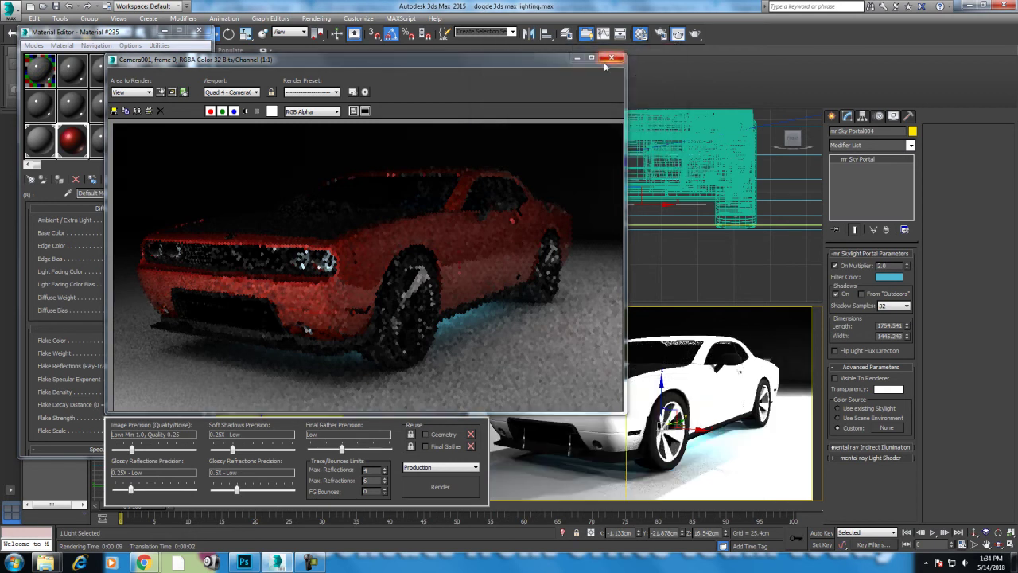
left_click(611, 57)
Set mr Sky Portal001's multiplier to 2.0 and render the maximized Camera001 view.
left_click(377, 404)
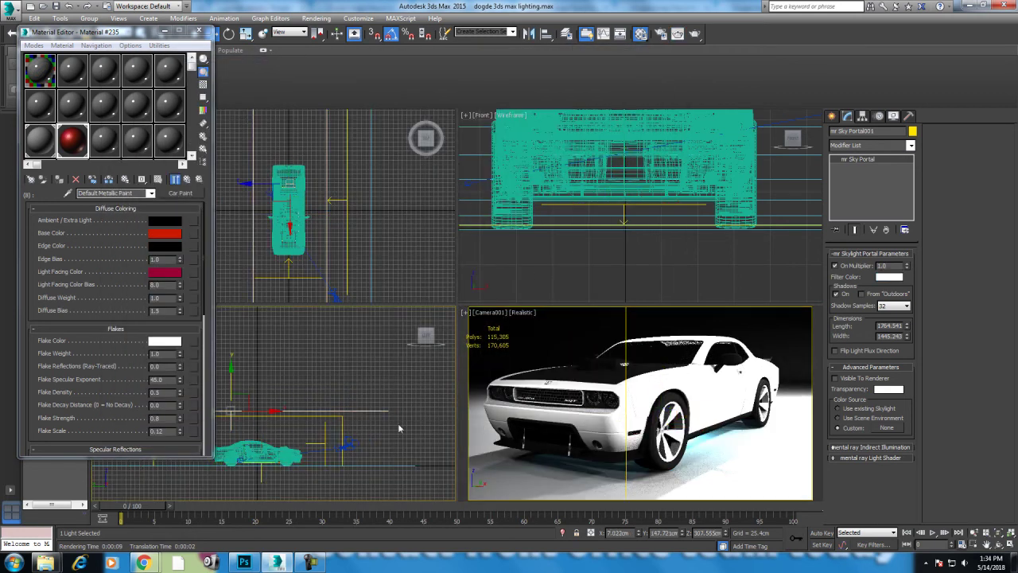
scroll(317, 219, "down", 3)
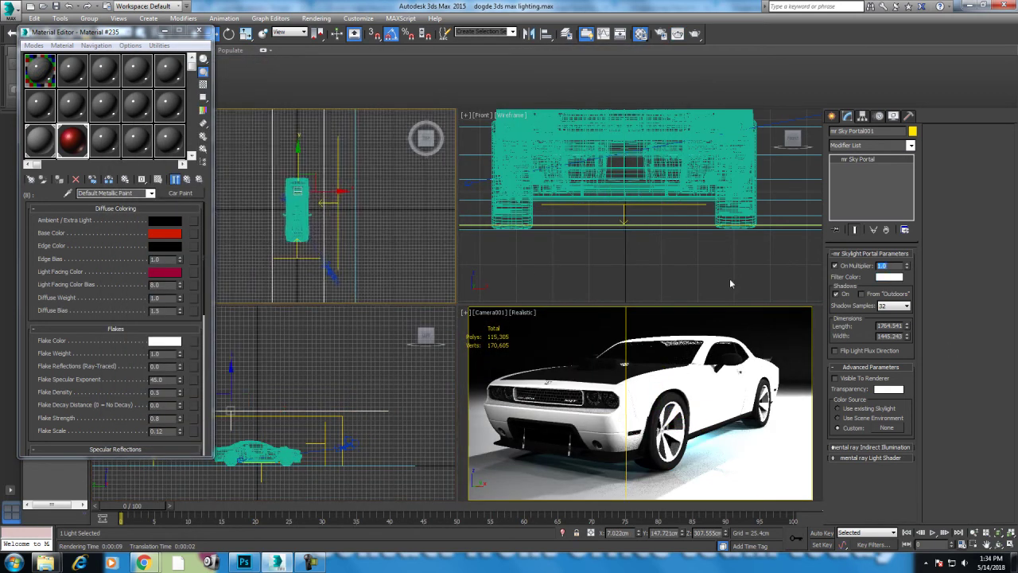
type("2")
key("Return")
right_click(729, 355)
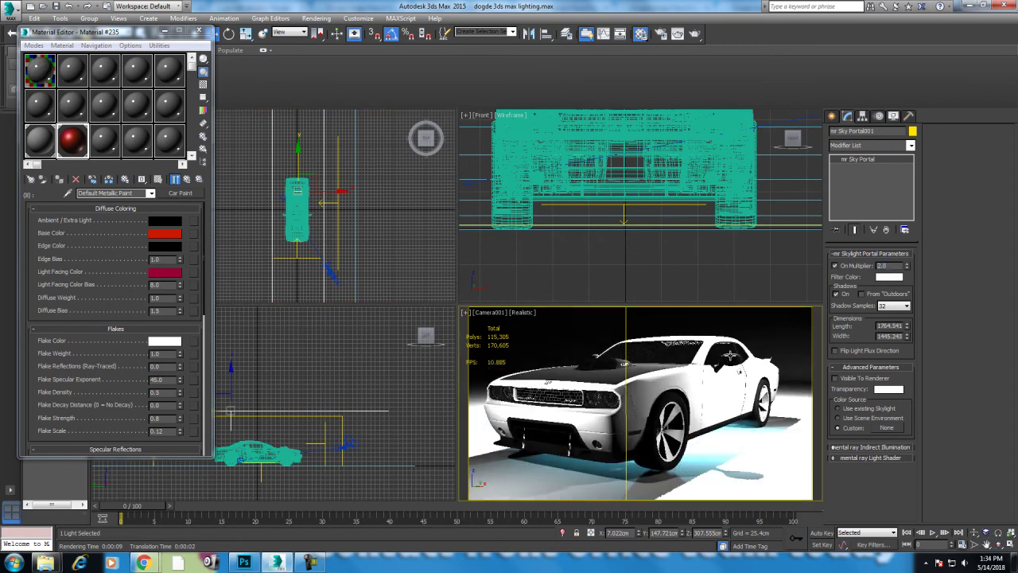
key("alt+w")
key("shift+q")
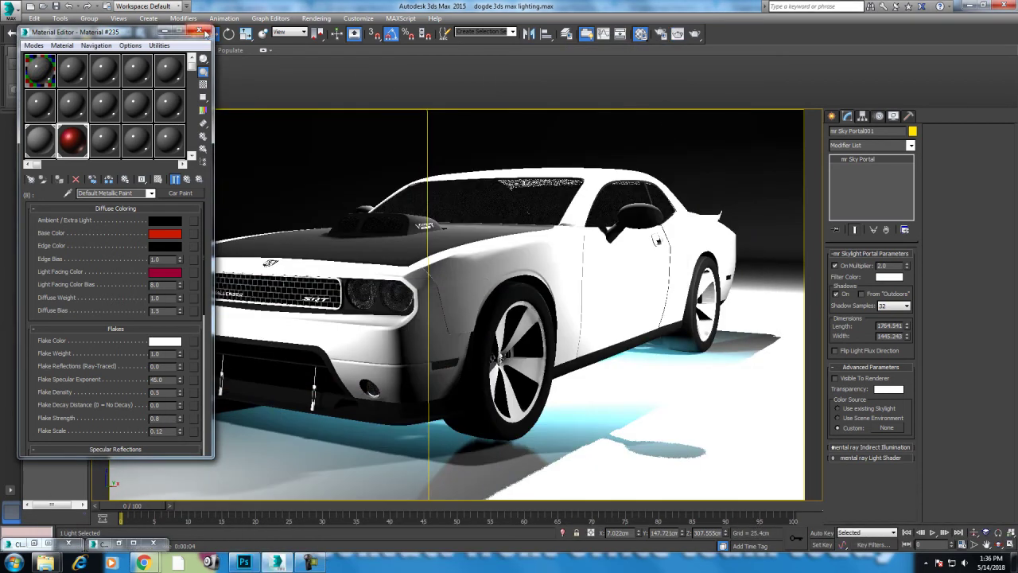
left_click(198, 31)
In the Light Lister, switch off sky portals 1–3, leaving the cyan portal, and render Camera001.
left_click(61, 18)
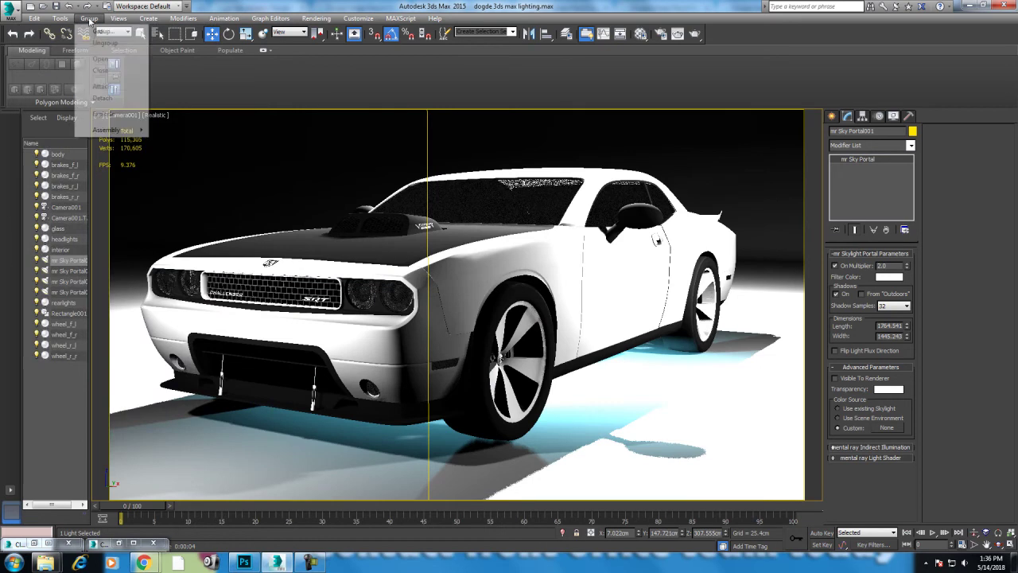
left_click(94, 169)
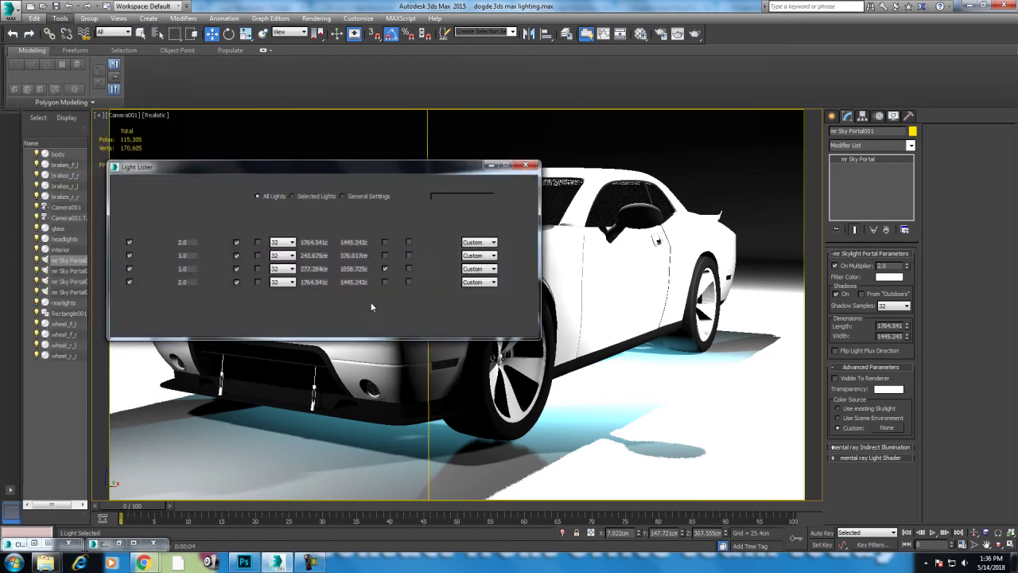
left_click(129, 269)
left_click(130, 255)
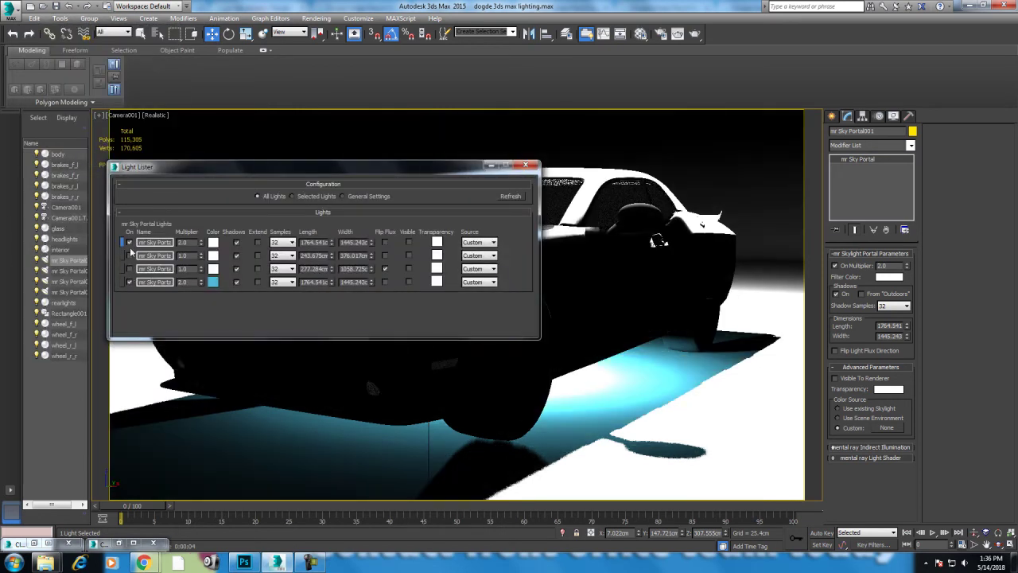
left_click(130, 242)
right_click(769, 225)
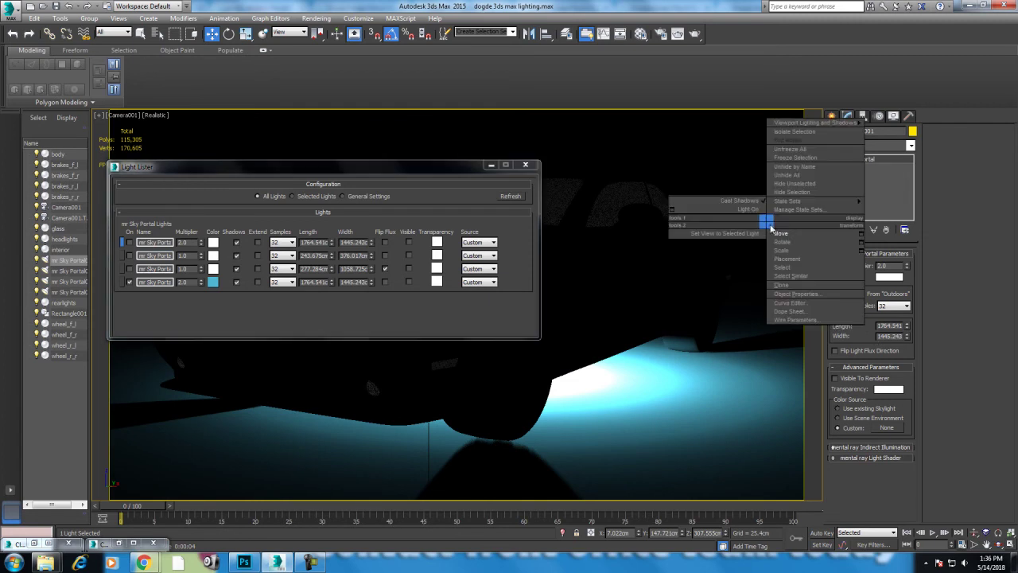
left_click(693, 37)
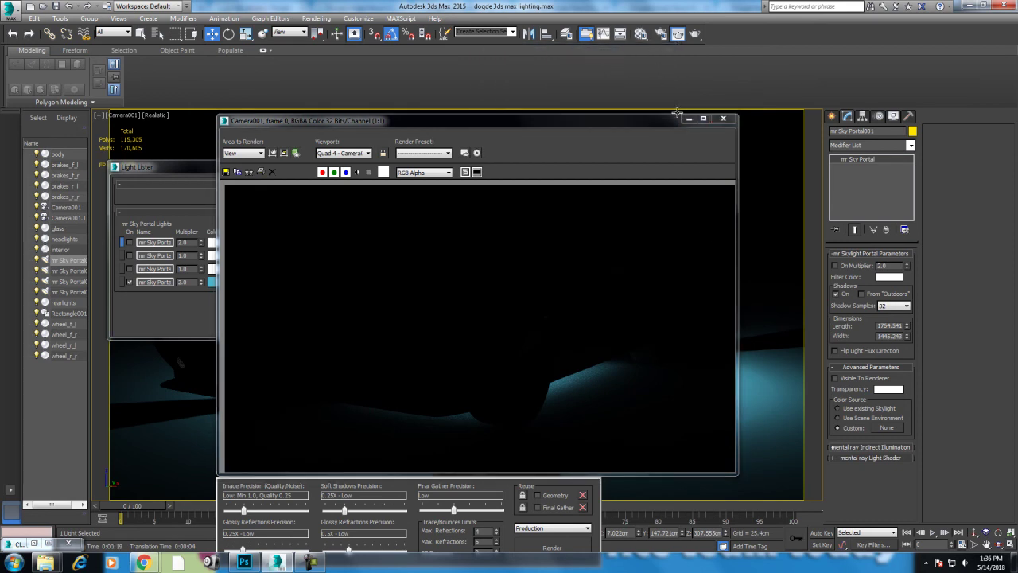
Set the portal's shadow samples to 64 and render.
left_click(894, 308)
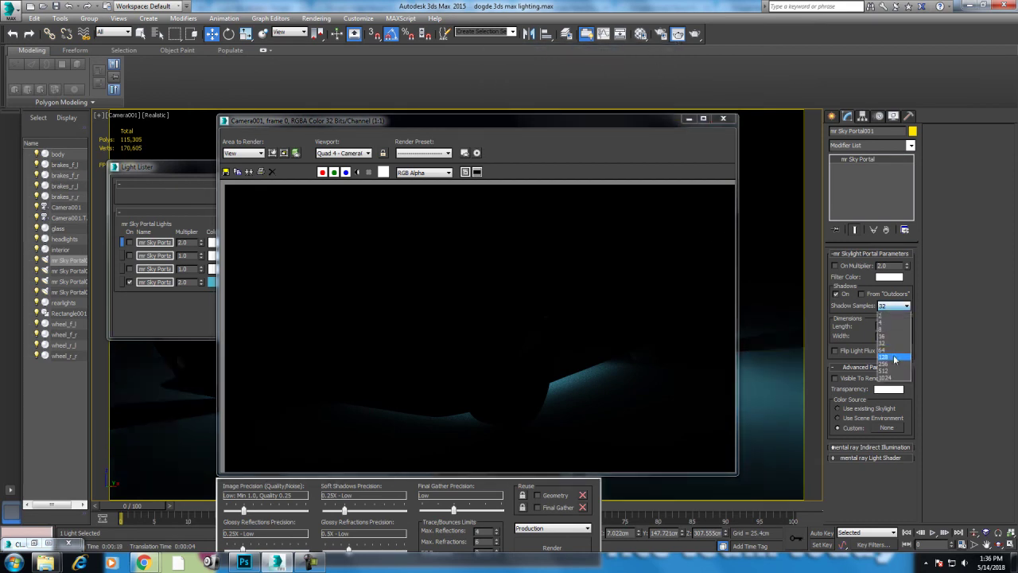
left_click(895, 351)
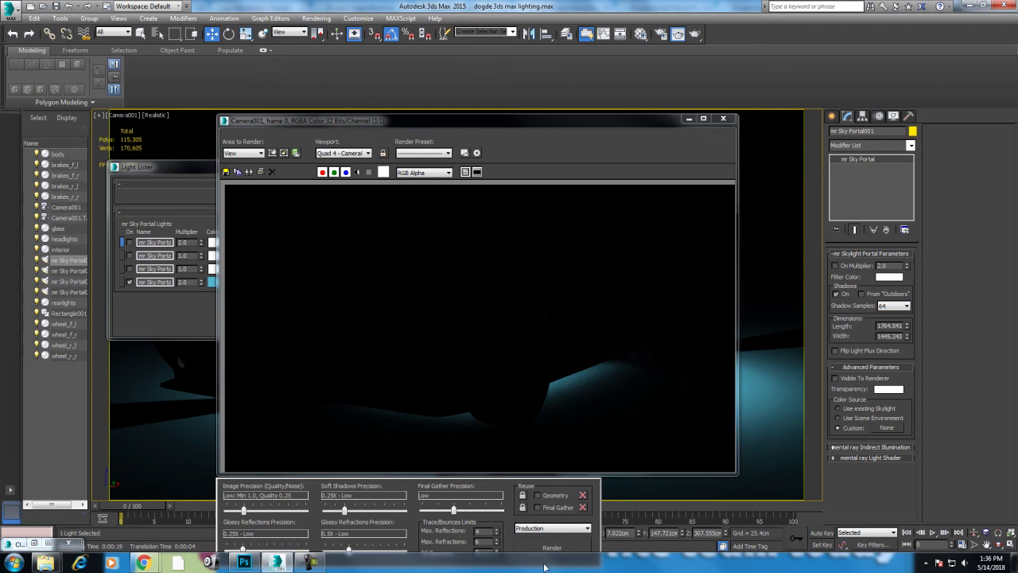
left_click(563, 547)
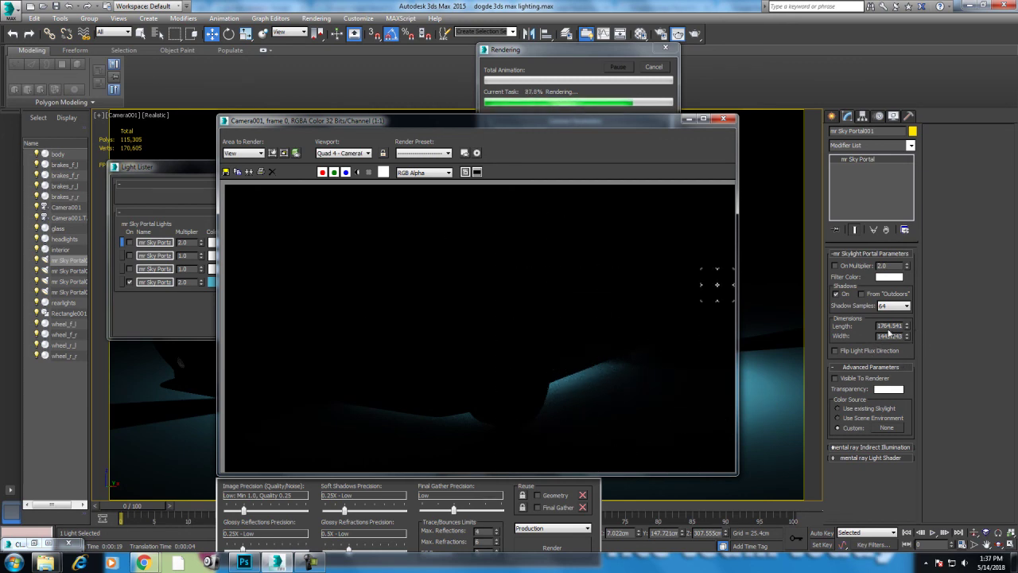
Raise the shadow samples to 128 and render again.
left_click(904, 307)
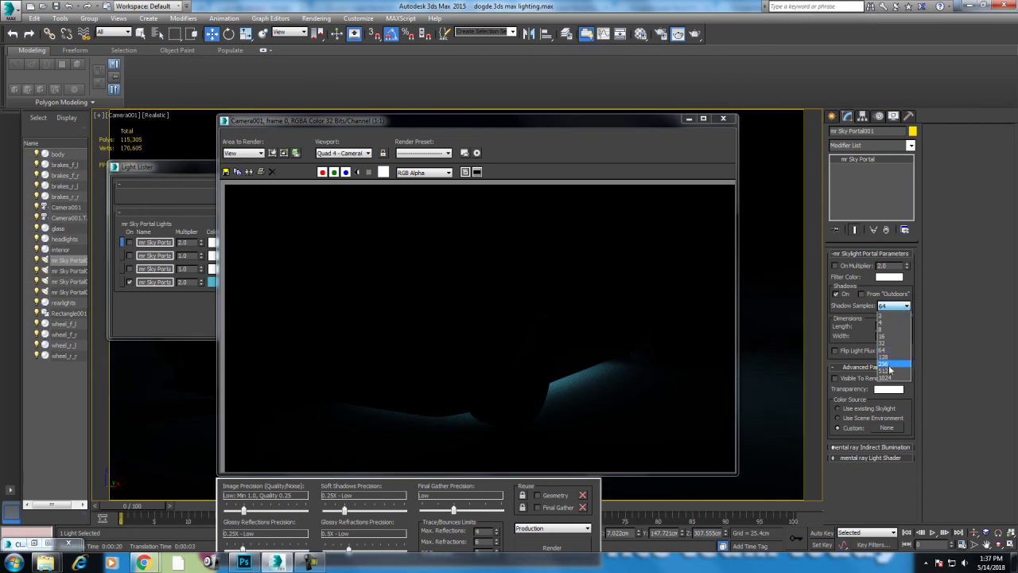
left_click(885, 358)
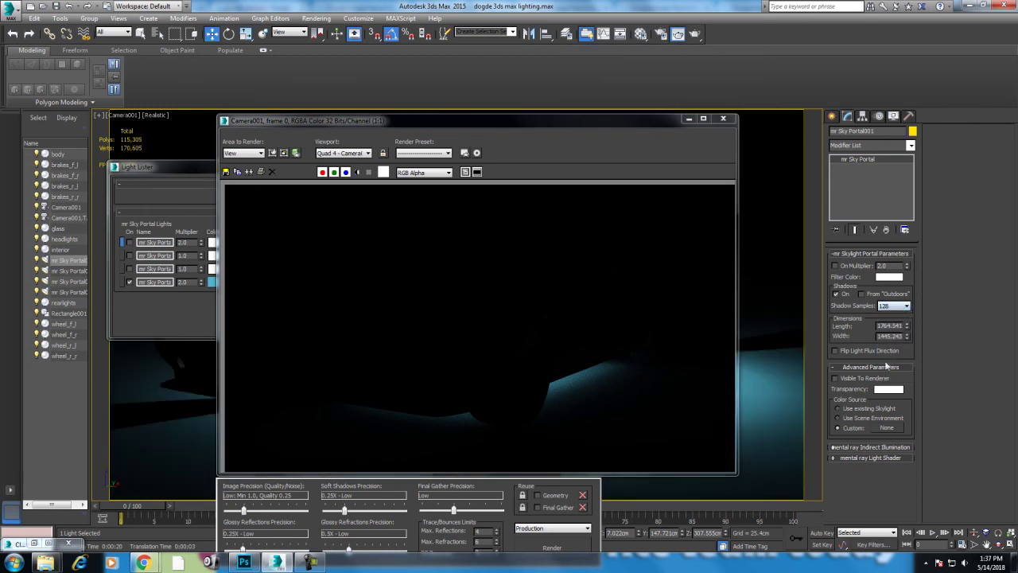
left_click(553, 548)
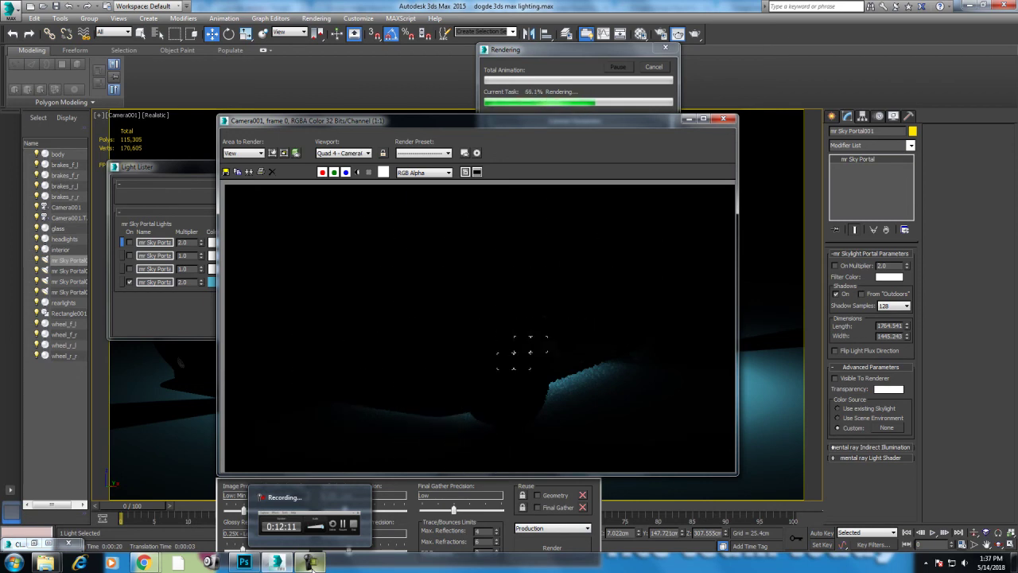
left_click(311, 562)
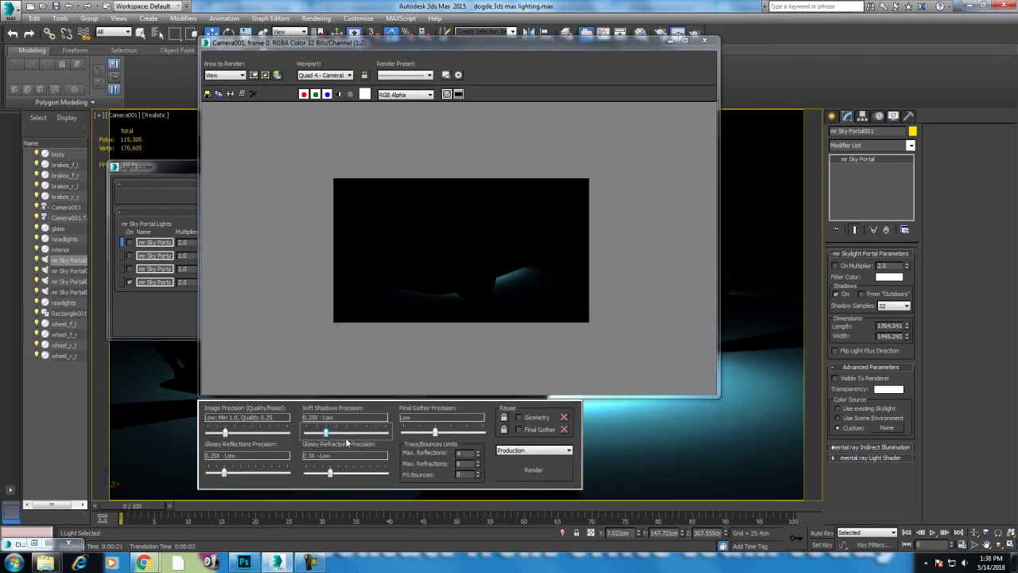
Set soft shadow precision to 1X Default, turn sky portals 1–3 back on, and render.
left_click_drag(326, 432, 346, 431)
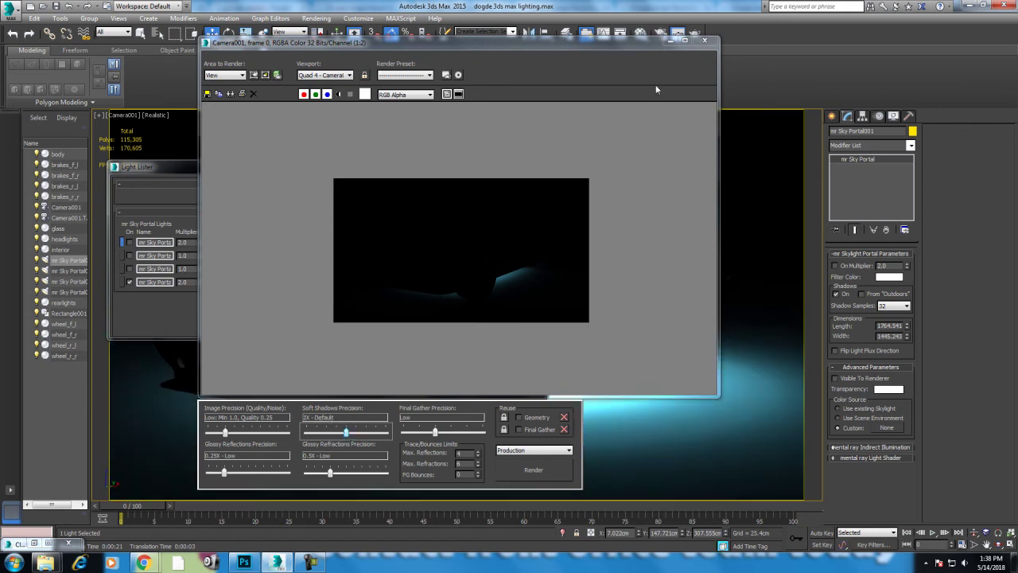
left_click(703, 39)
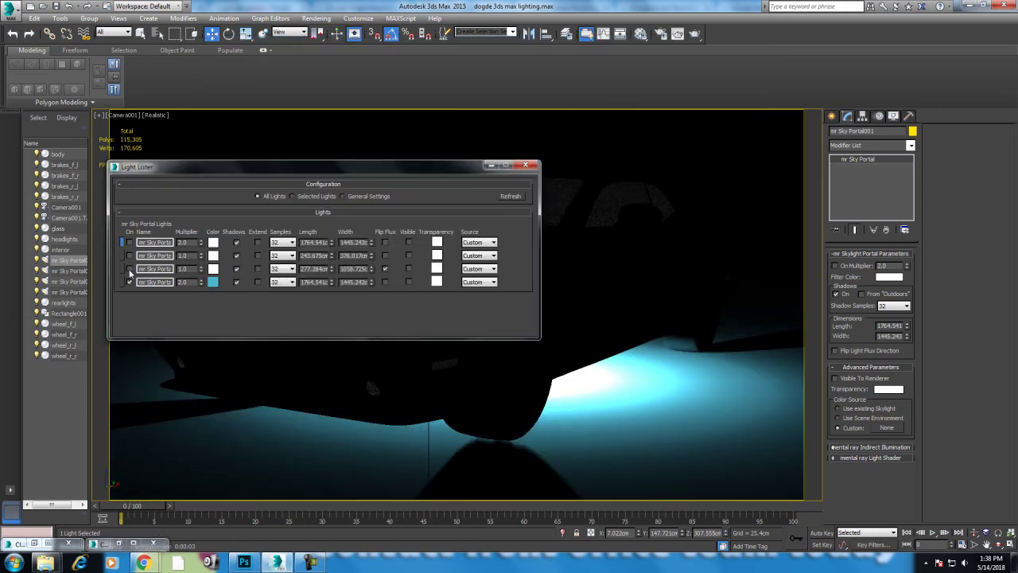
left_click(130, 268)
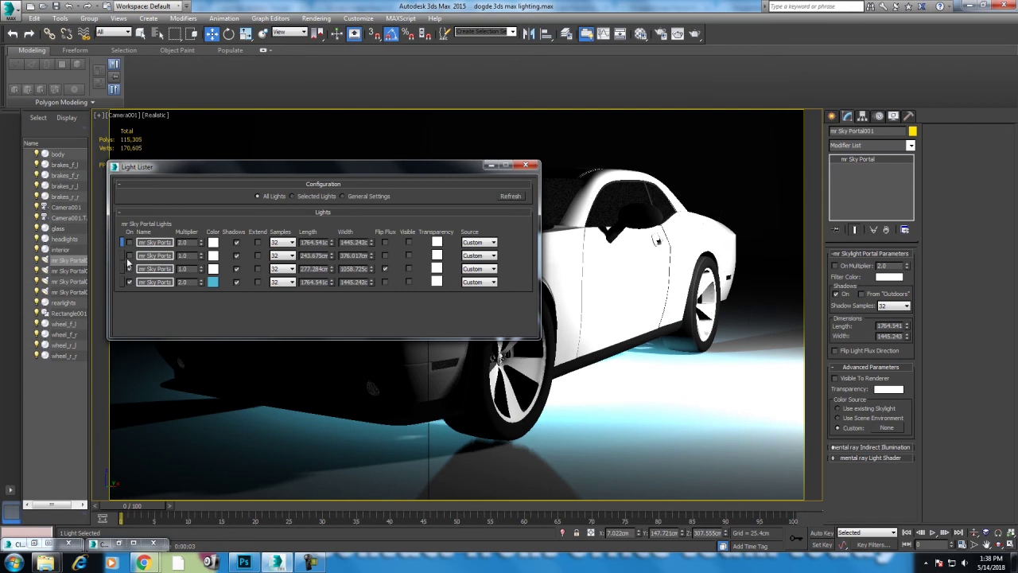
left_click(129, 256)
left_click(130, 243)
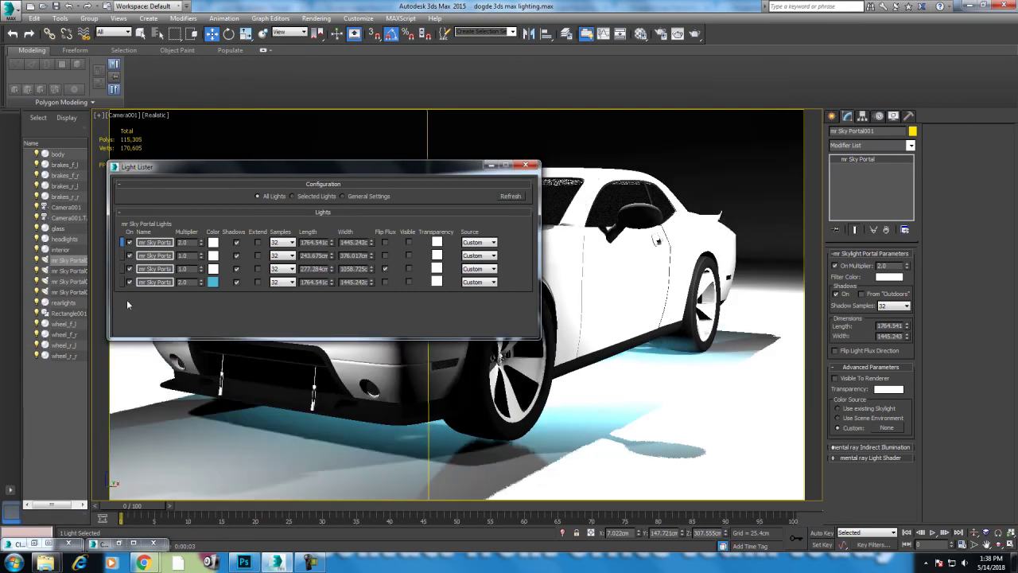
left_click(524, 165)
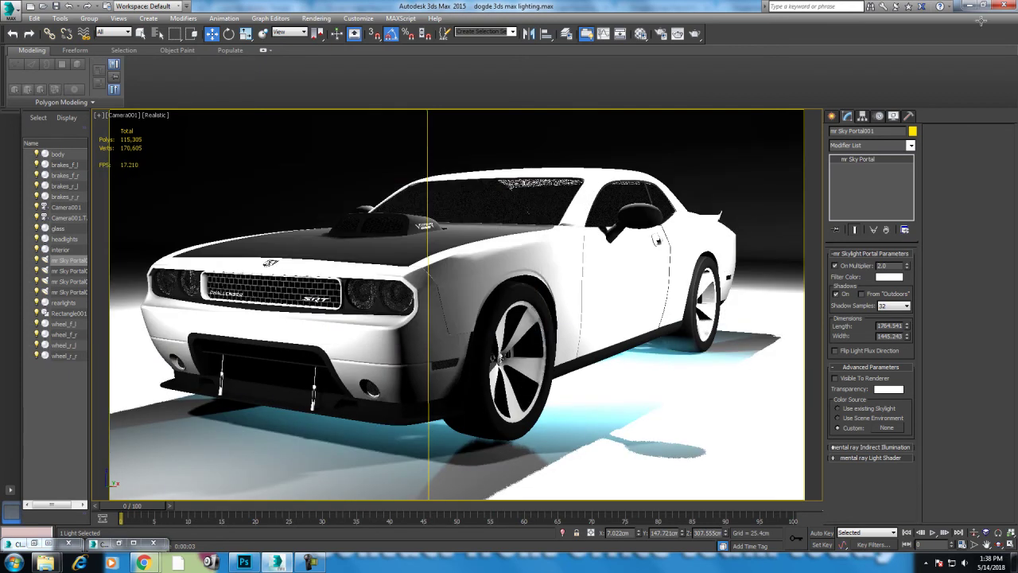
left_click(696, 34)
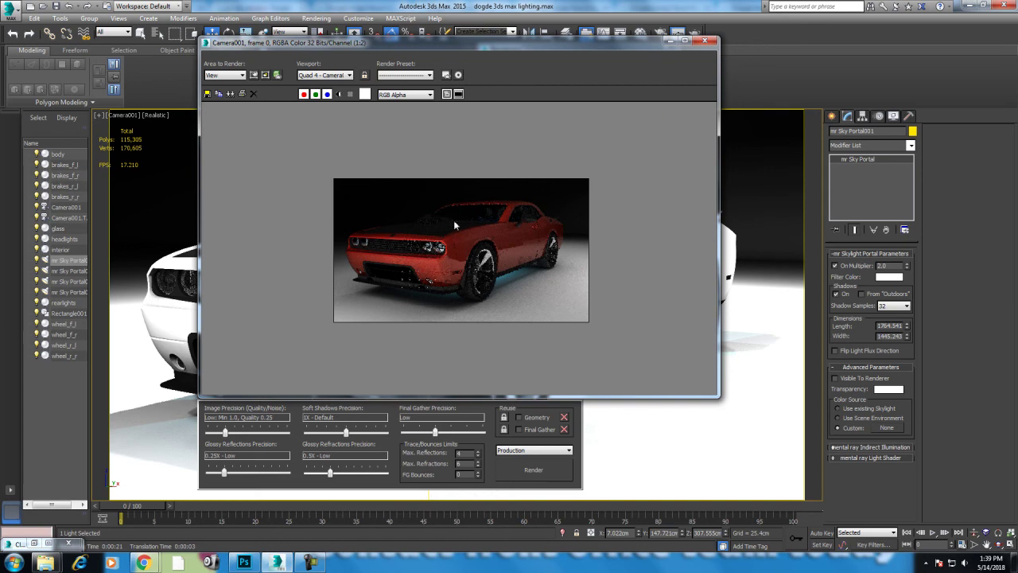
Maximize the rendered frame window and zoom in to inspect the image.
left_click(684, 42)
scroll(611, 267, "up", 3)
scroll(611, 267, "down", 2)
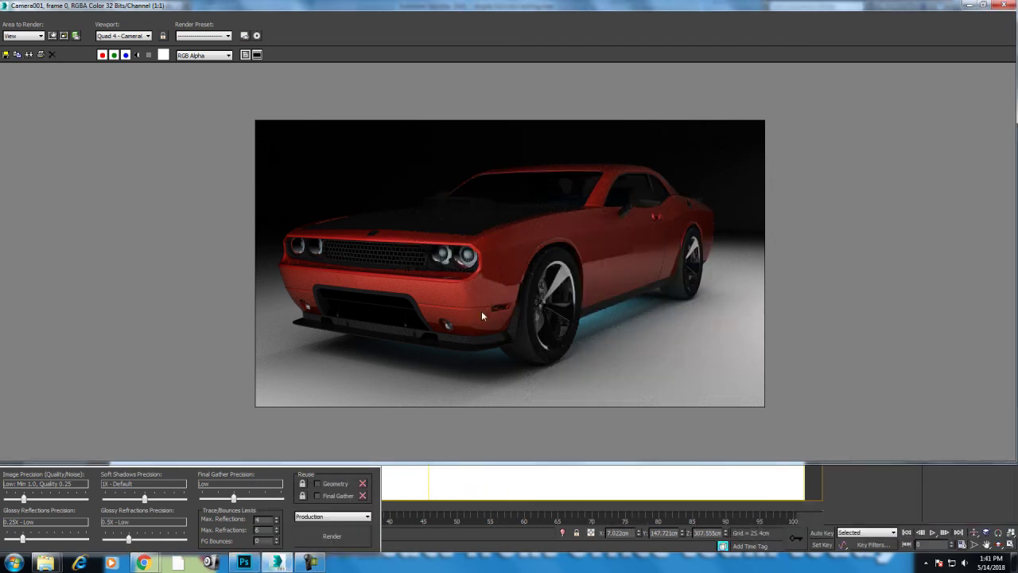
Switch to four viewports and turn the lower-left view into a Perspective view of the car.
left_click(969, 5)
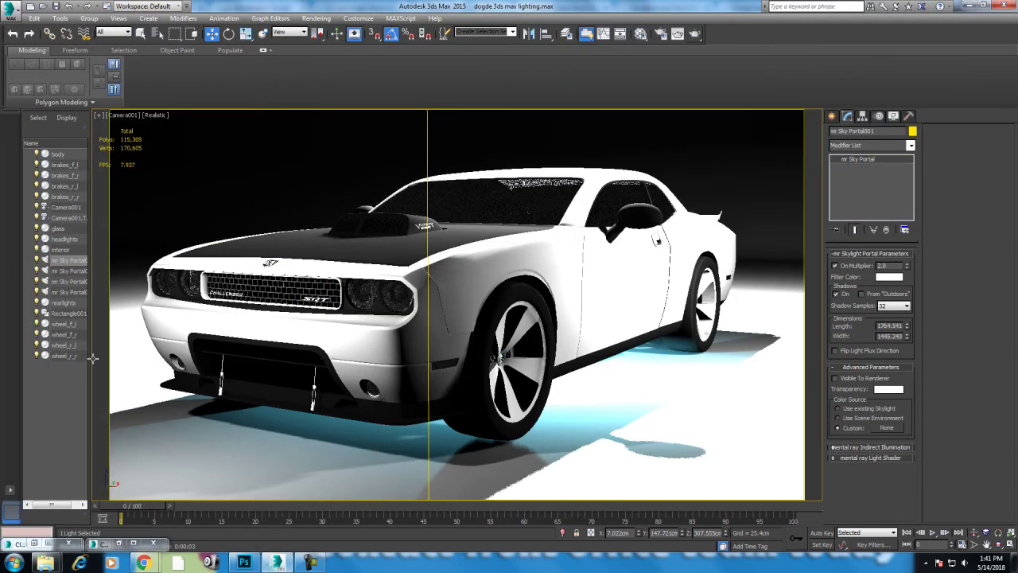
left_click(282, 302)
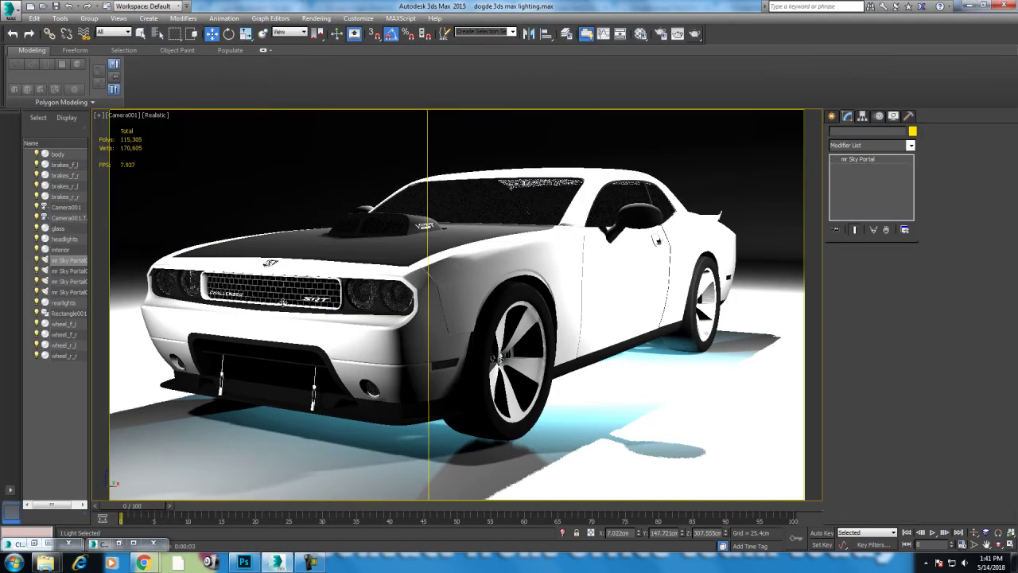
key("alt+w")
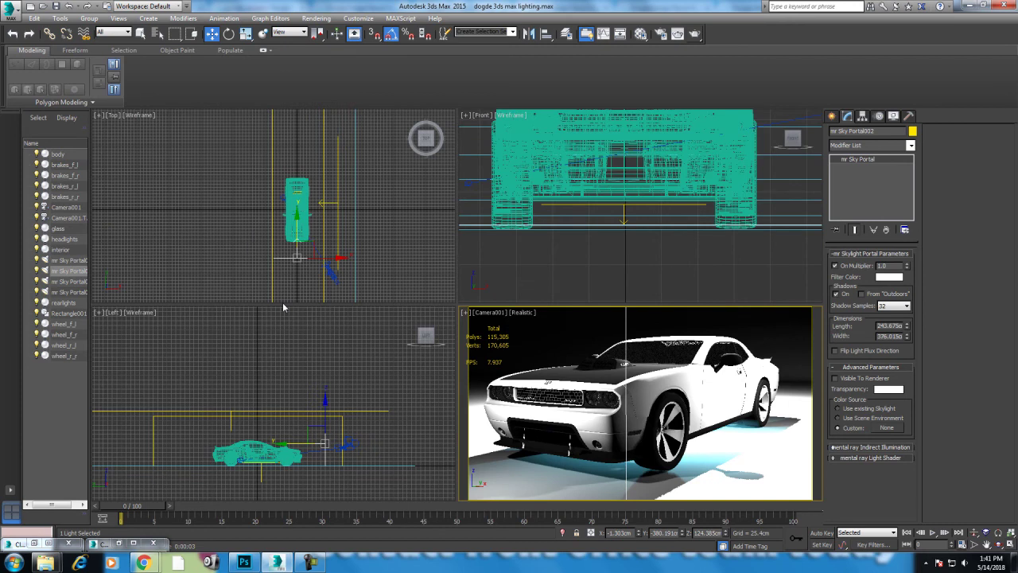
right_click(320, 453)
key("p")
scroll(360, 455, "up", 3)
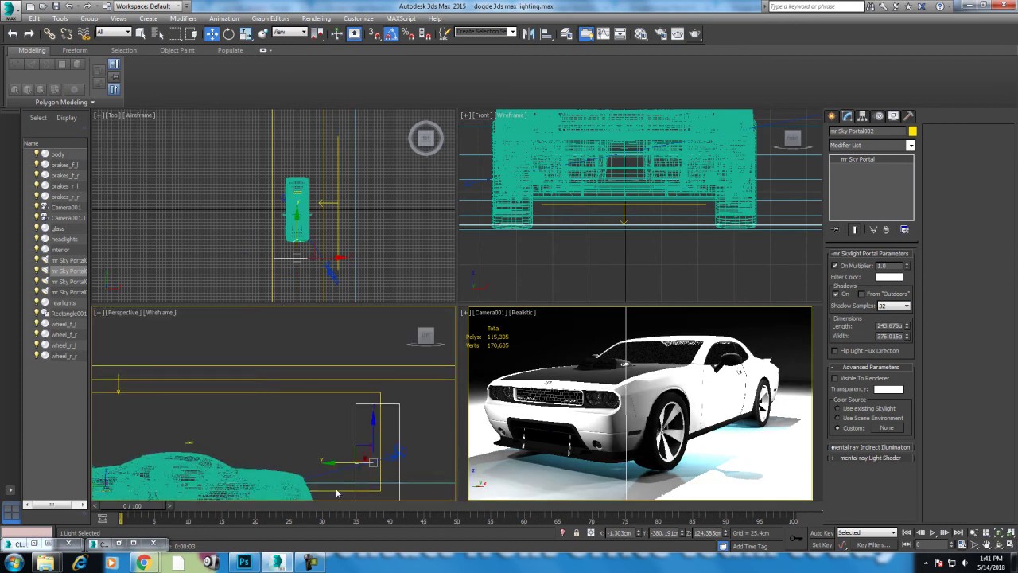
middle_click_drag(359, 446, 373, 414, "alt")
scroll(387, 392, "up", 4)
scroll(387, 392, "down", 4)
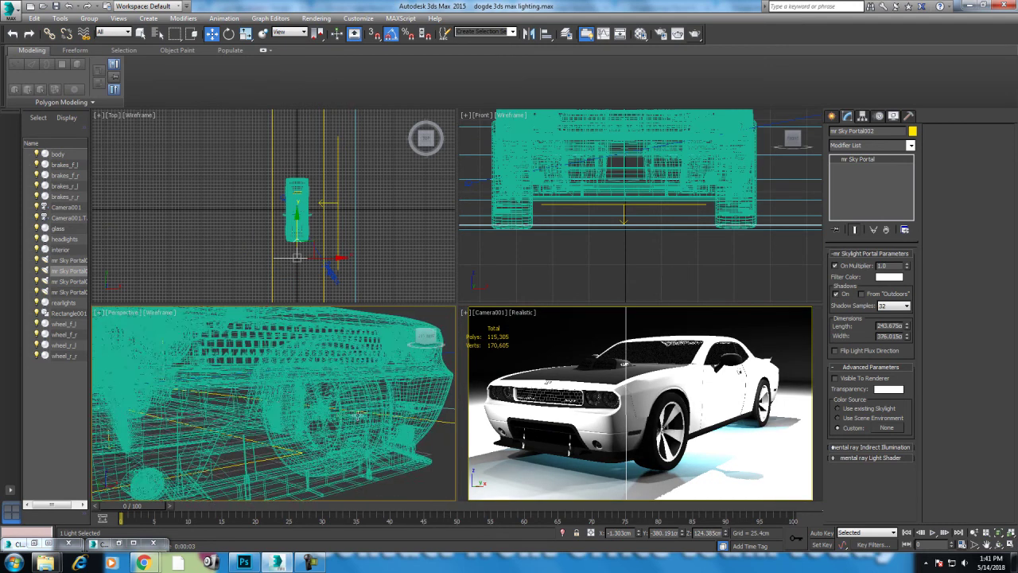
Shade the Perspective view Realistic, maximize it on the car's front, and set the selection filter to Geometry.
key("F3")
scroll(350, 394, "up", 4)
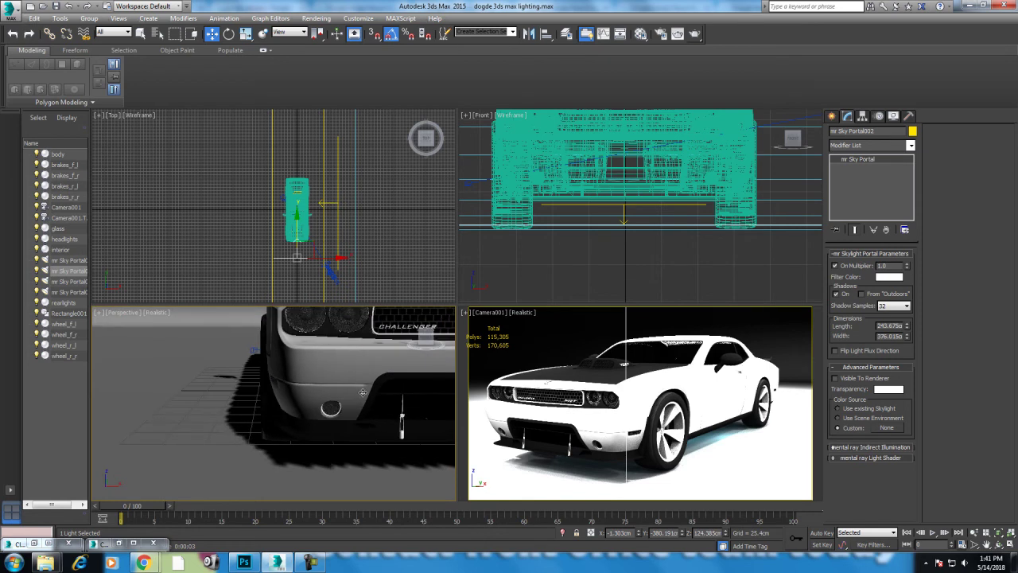
key("alt+w")
mouse_move(204, 418)
middle_mouse_down()
mouse_move(473, 273)
mouse_move(739, 227)
middle_mouse_up()
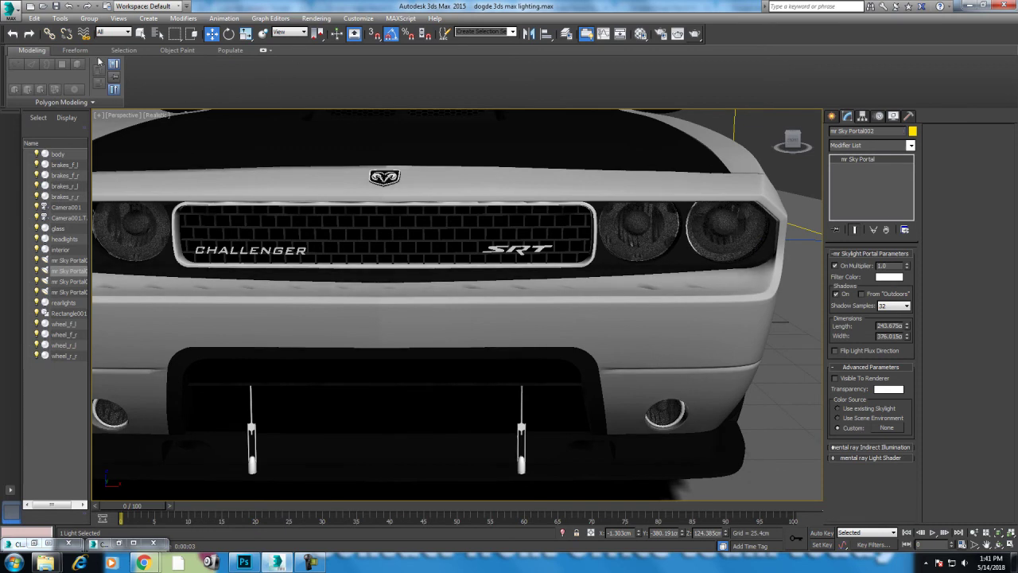
left_click(115, 32)
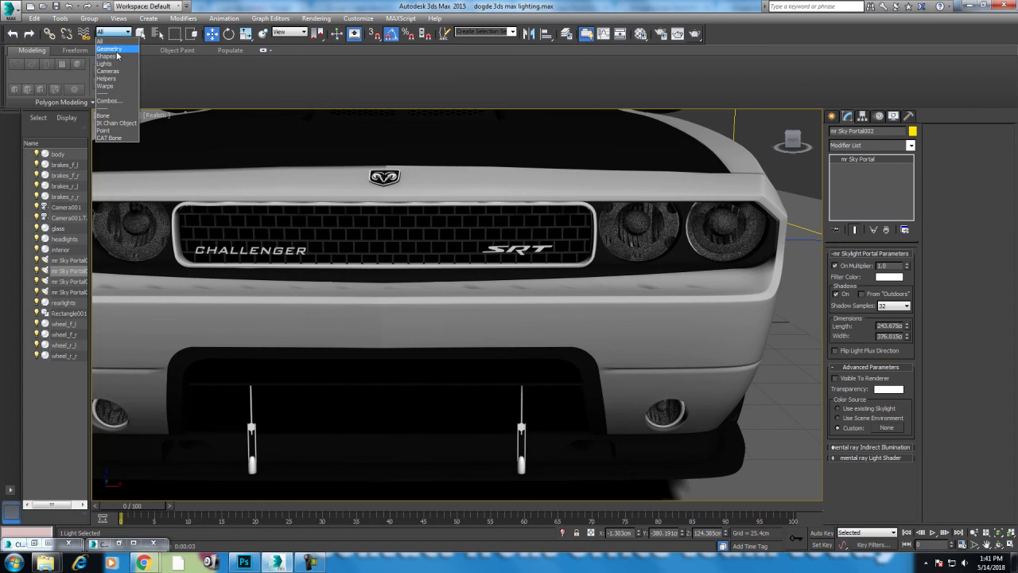
left_click(111, 49)
Select the headlights object and show its parent multi/sub-object material in the Material Editor.
left_click(733, 239)
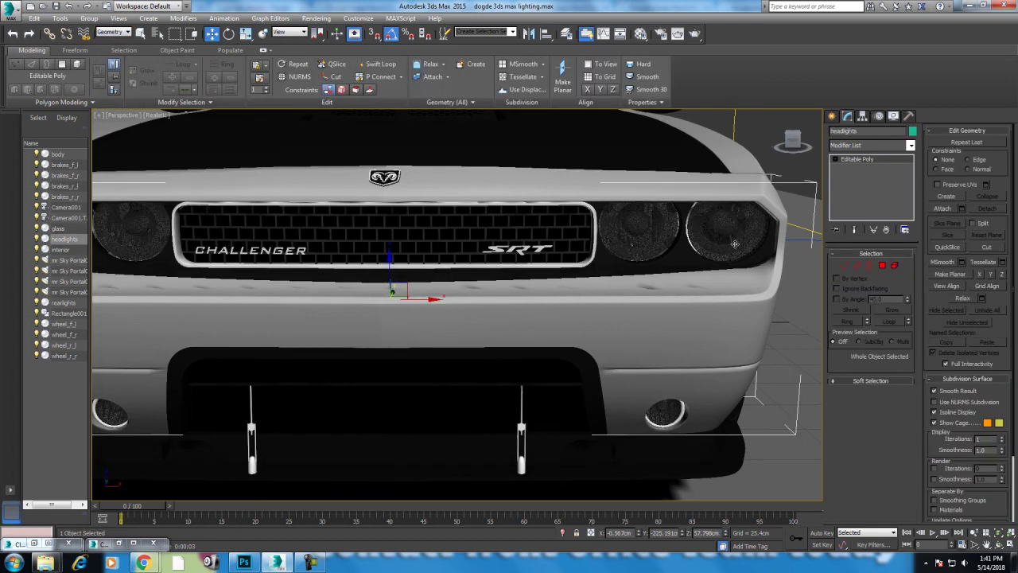
key("m")
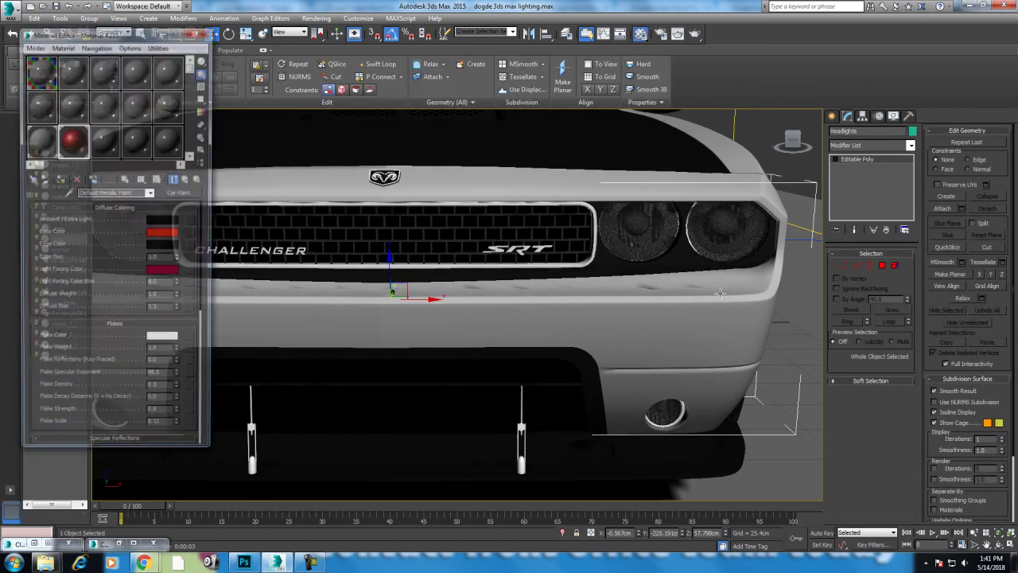
left_click(187, 179)
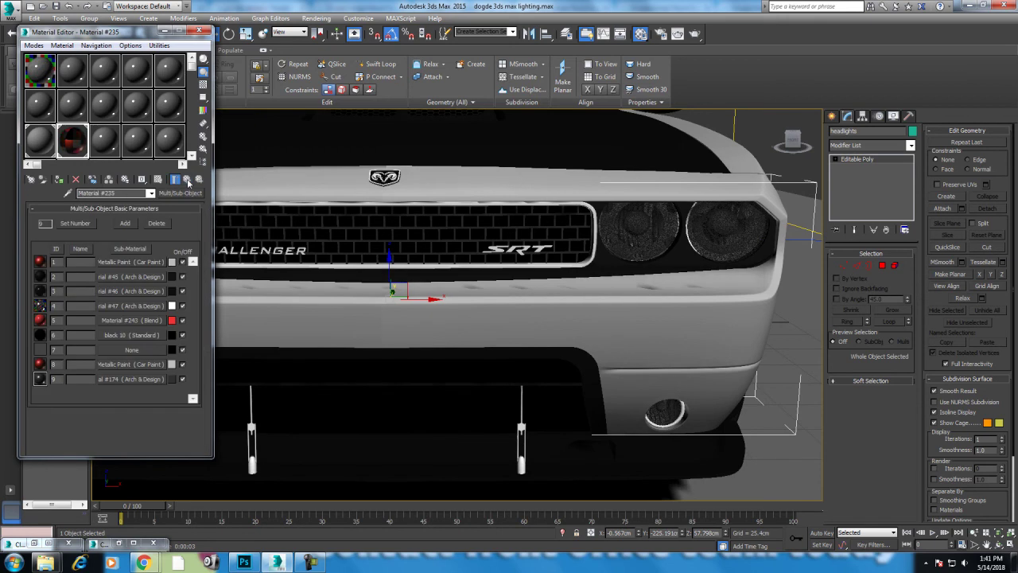
Select the headlight ring polygons and bring up the material types for an unused slot.
left_click(882, 265)
left_click(726, 255)
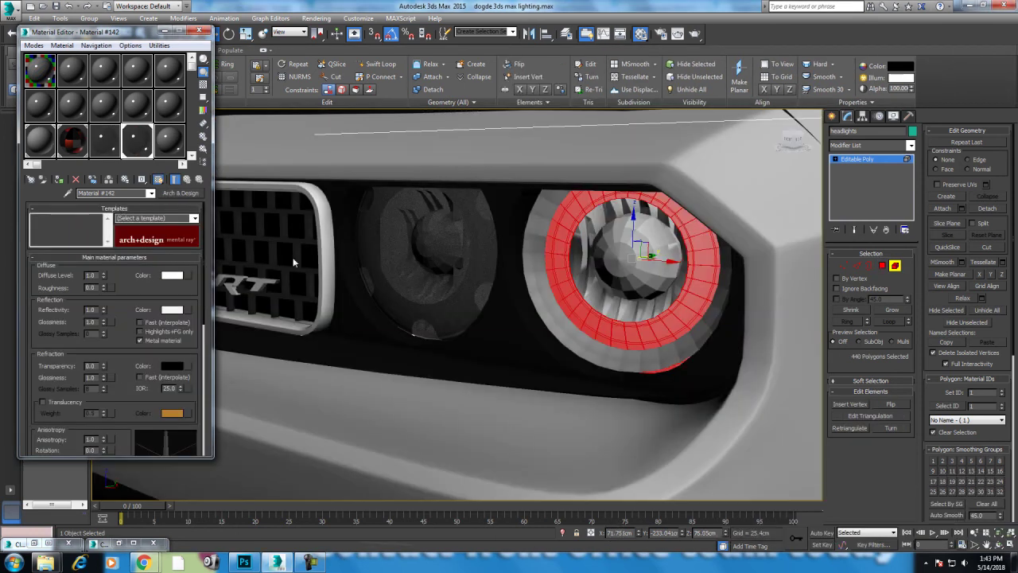
left_click(177, 144)
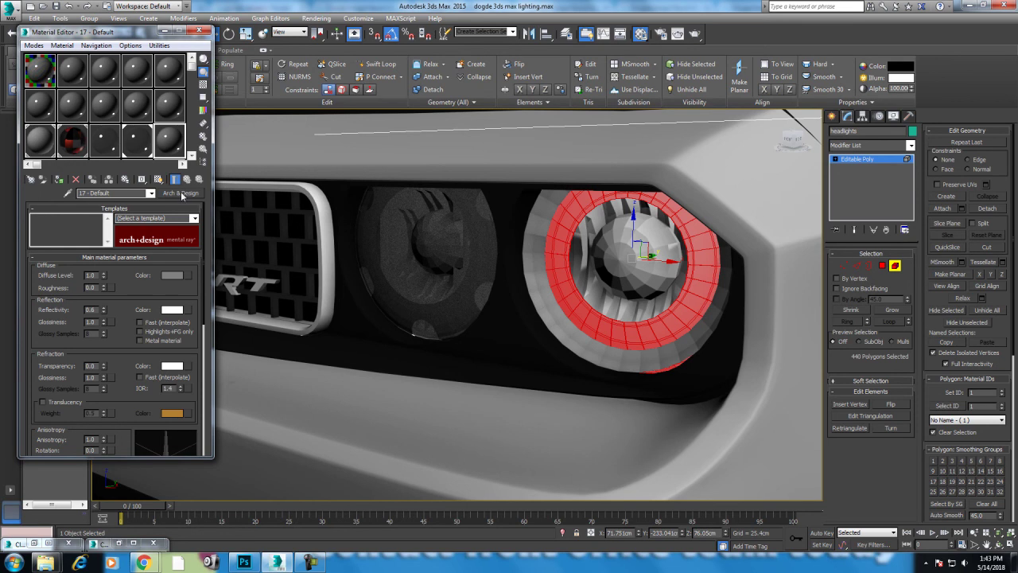
left_click(183, 193)
Make the slot an Architectural material and assign it to the ring polygons.
left_click(446, 160)
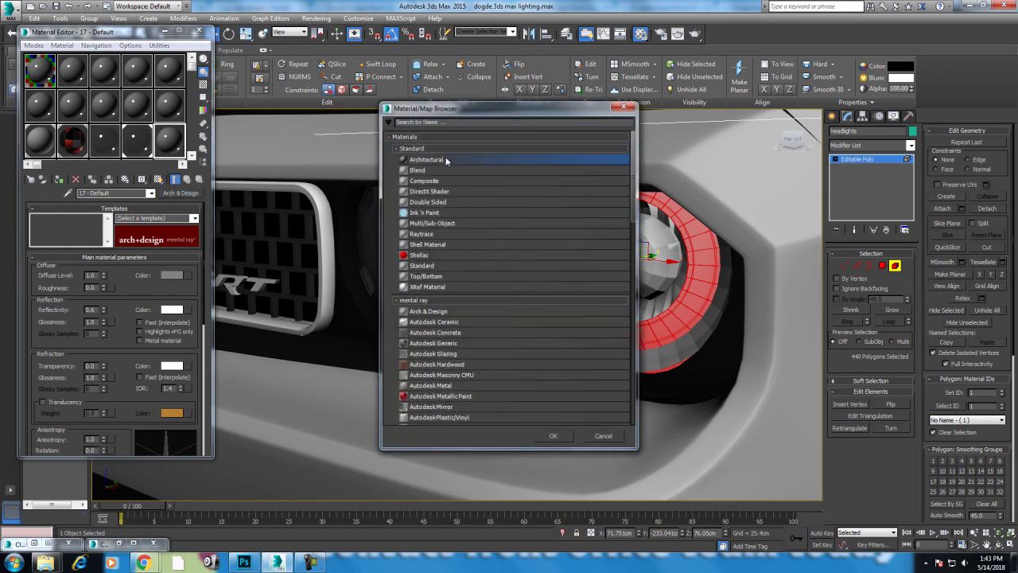
double_click(446, 161)
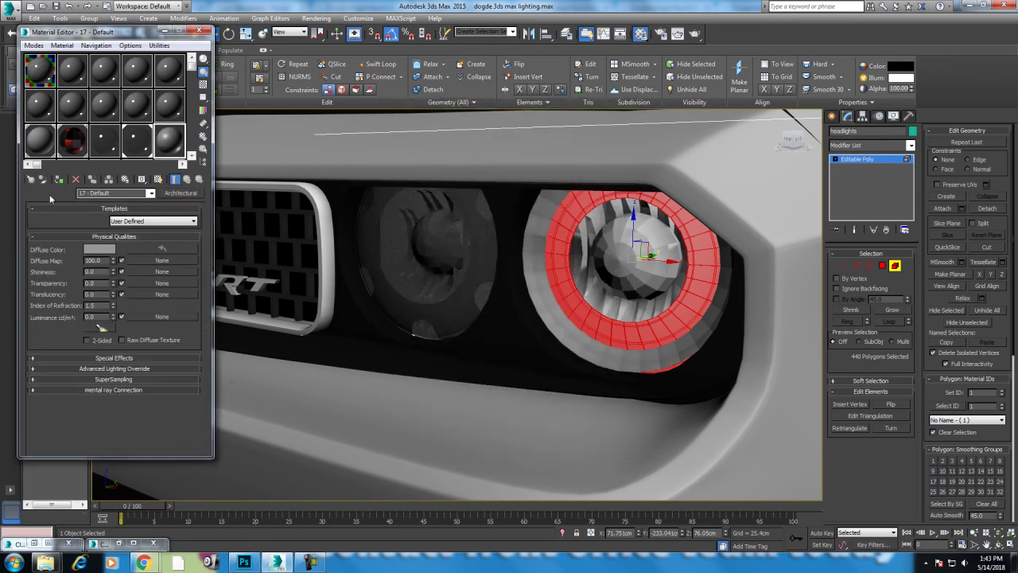
left_click(60, 179)
Give the ring material a pale cyan diffuse colour and raise its luminance to glow.
left_click(97, 250)
left_click_drag(254, 92, 298, 143)
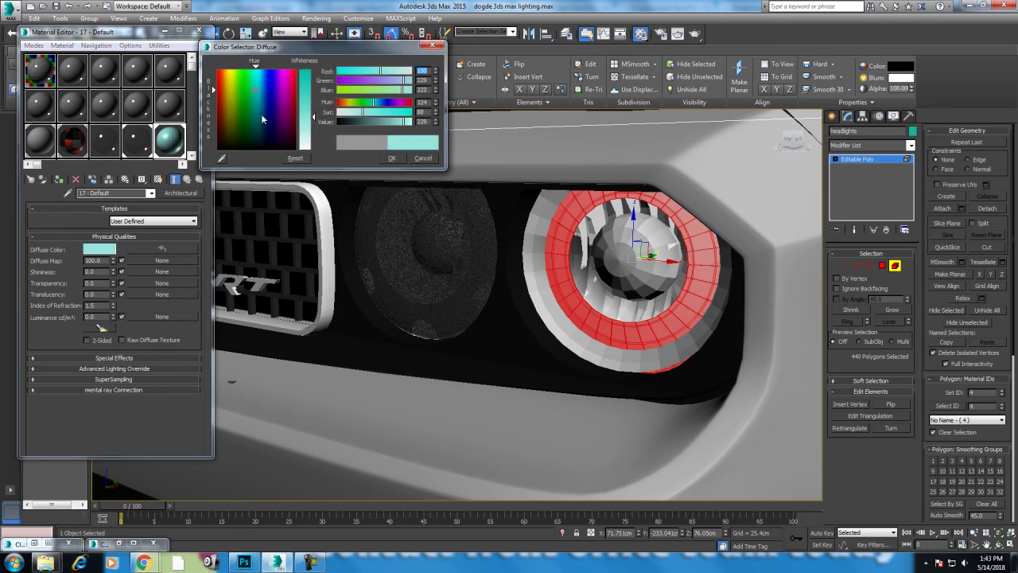
left_click(258, 101)
left_click_drag(362, 112, 348, 116)
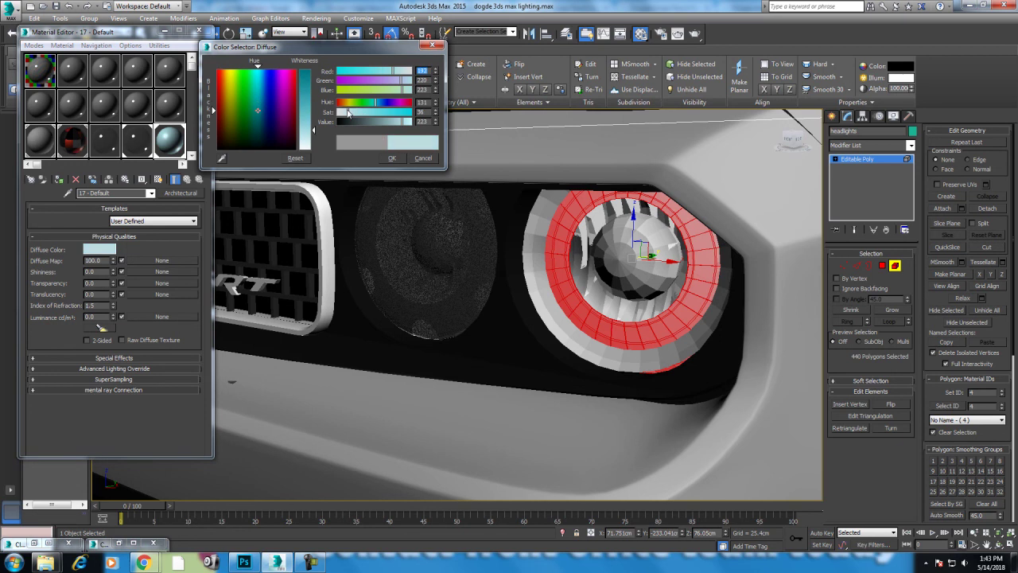
left_click(392, 158)
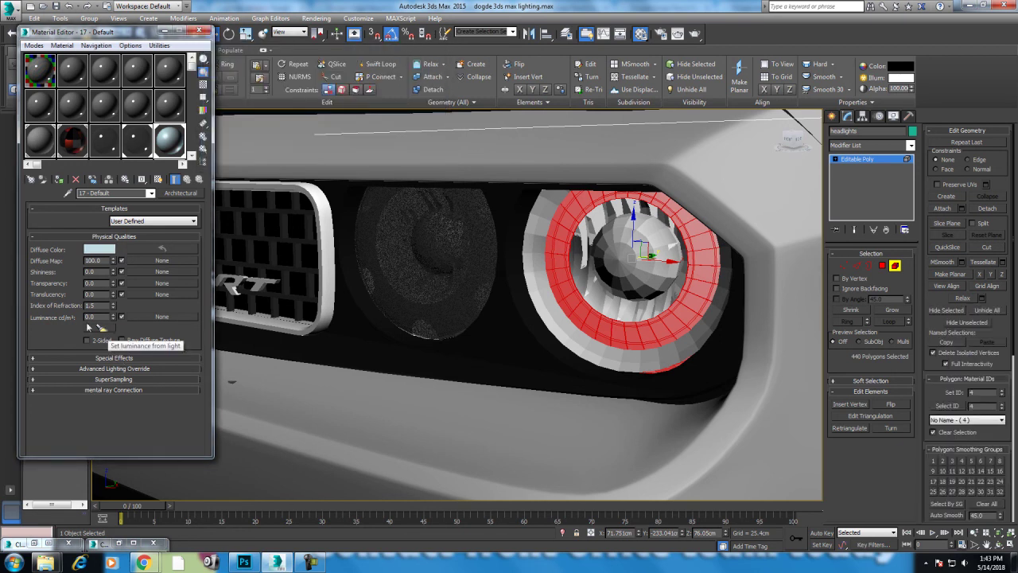
mouse_move(113, 317)
left_mouse_down()
mouse_move(112, 305)
mouse_move(113, 318)
left_mouse_up()
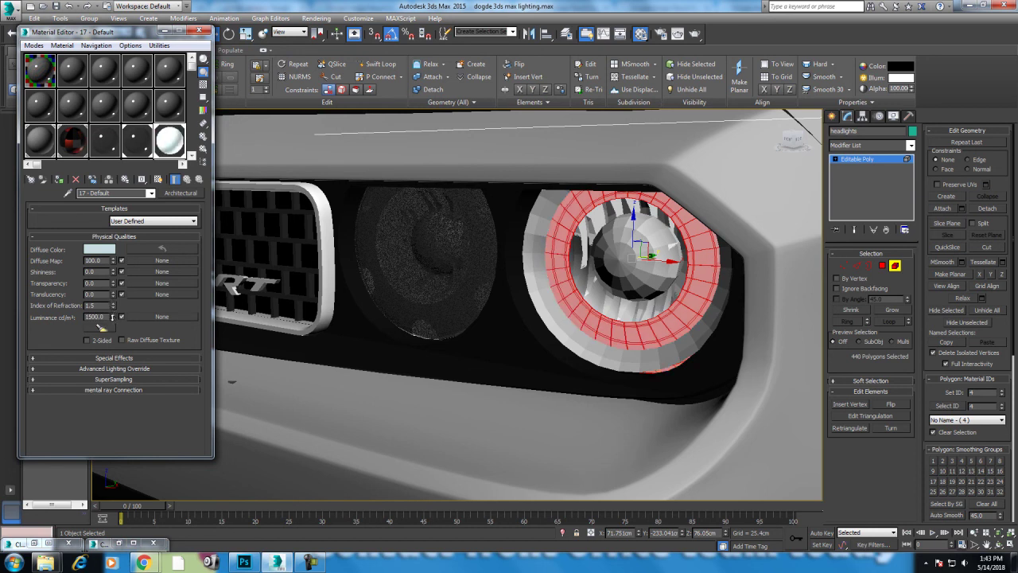
Change the diffuse colour to blue and set luminance to 1400 cd/m².
left_click(101, 252)
left_click_drag(294, 94, 234, 96)
left_click(268, 97)
left_click_drag(307, 128, 307, 105)
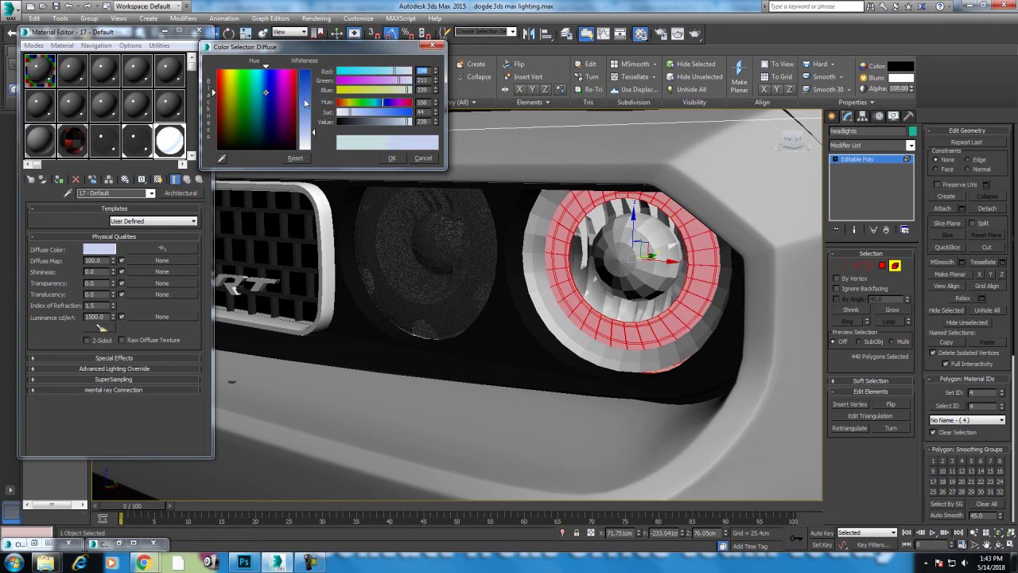
left_click(390, 162)
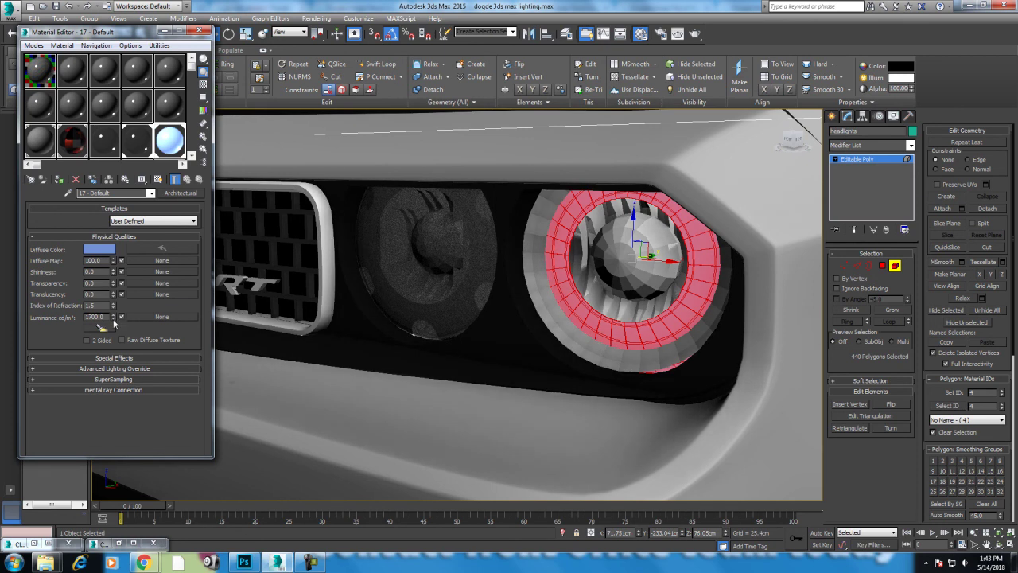
left_click_drag(114, 322, 109, 331)
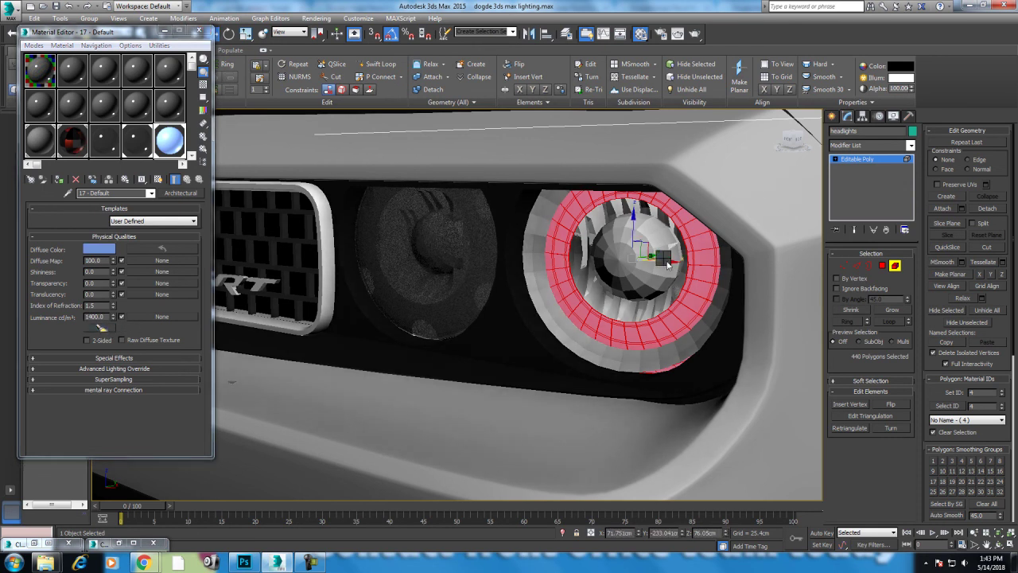
Unhide all hidden headlight parts and render the Camera001 view.
right_click(663, 260)
left_click(990, 318)
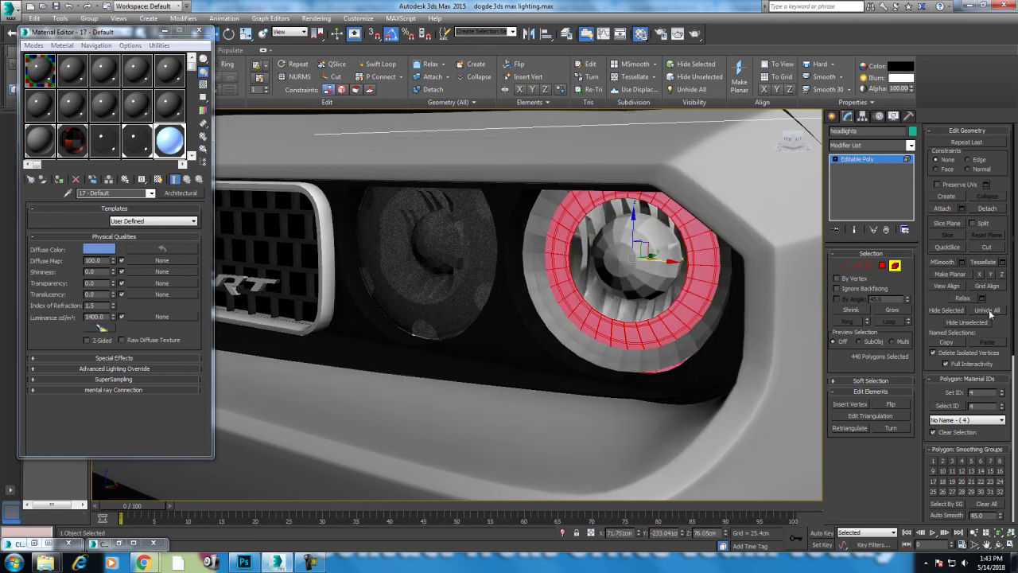
left_click(987, 310)
scroll(566, 308, "down", 3)
scroll(566, 309, "down", 3)
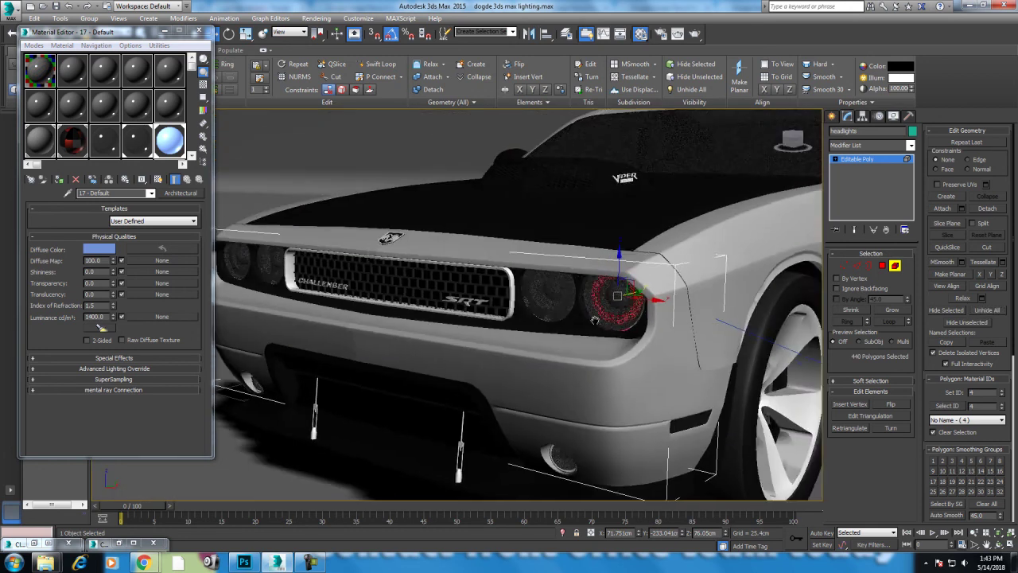
right_click(570, 326)
left_click(571, 330)
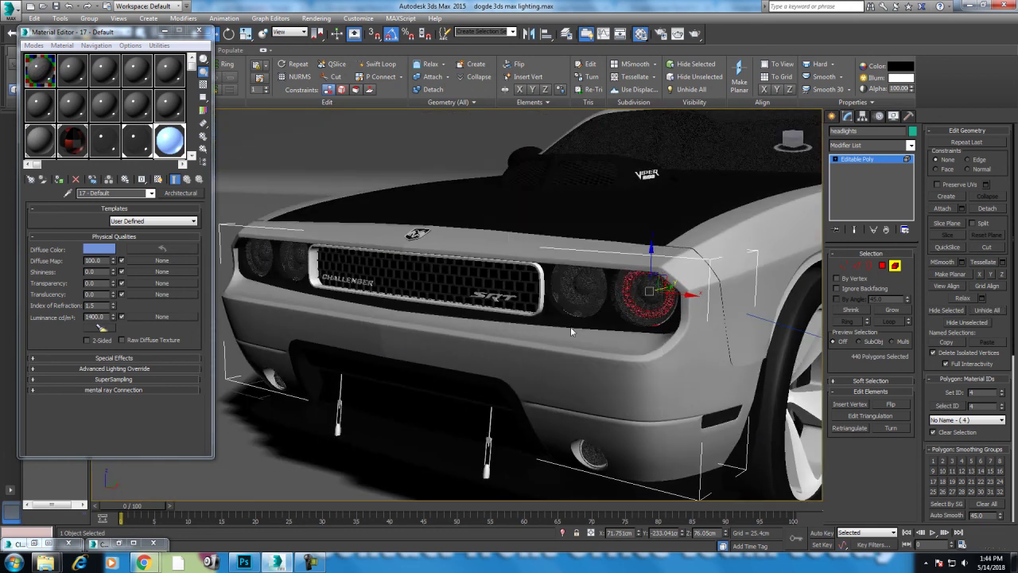
key("c")
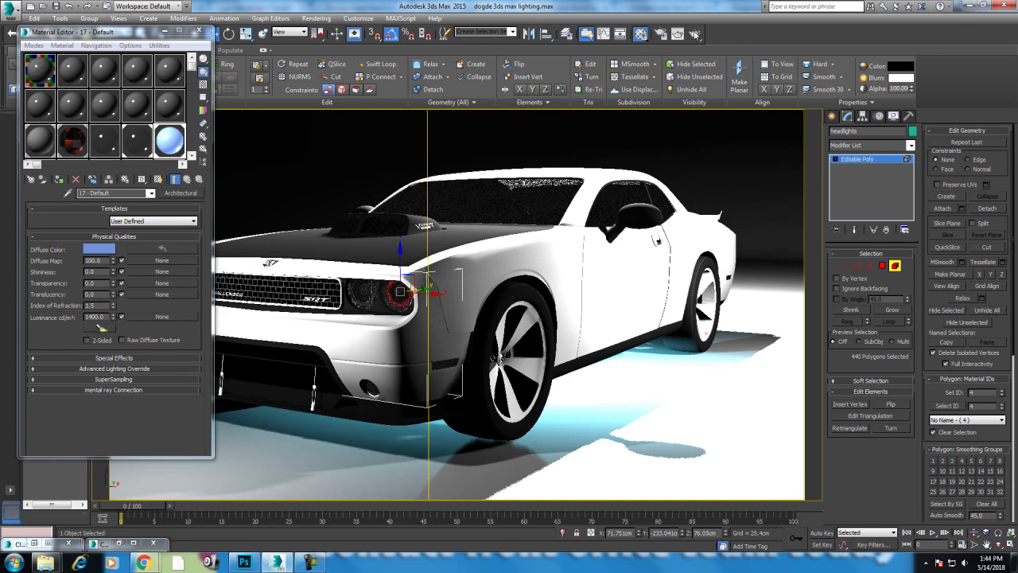
left_click(695, 34)
Move the render window aside and close the render progress dialog.
mouse_move(496, 353)
left_mouse_down()
mouse_move(607, 149)
mouse_move(618, 154)
left_mouse_up()
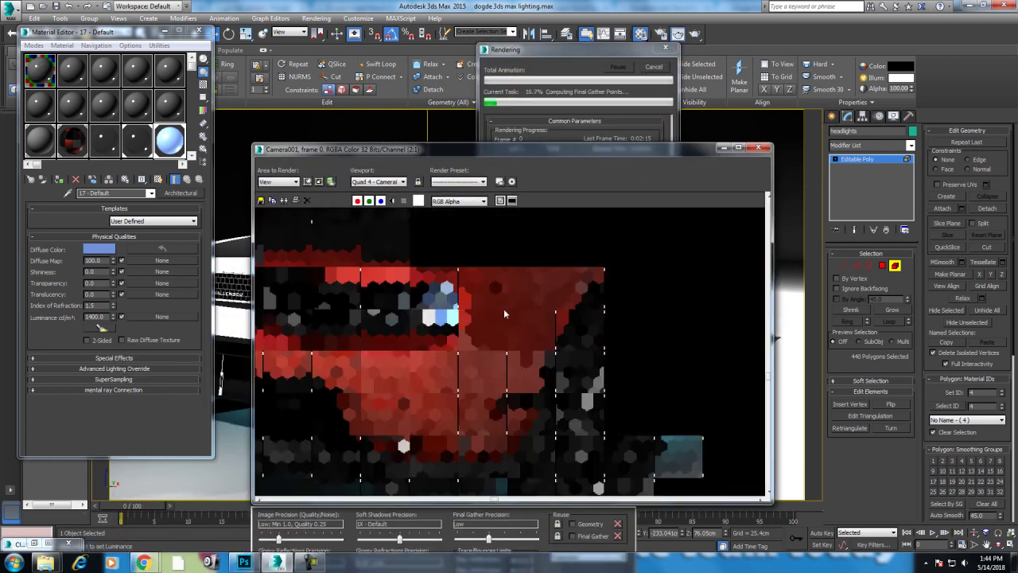
scroll(434, 316, "down", 2)
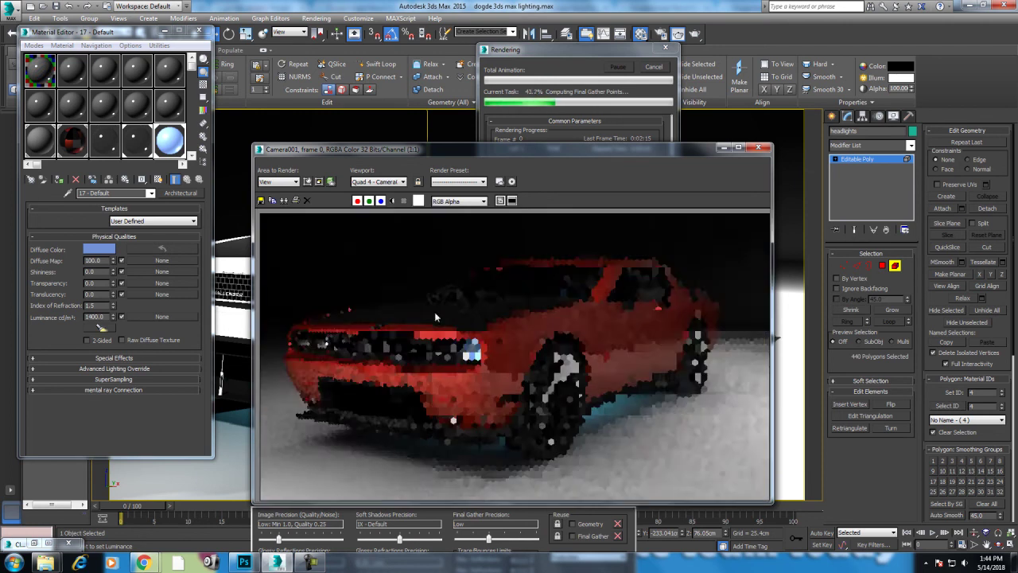
scroll(492, 395, "up", 2)
scroll(491, 395, "down", 2)
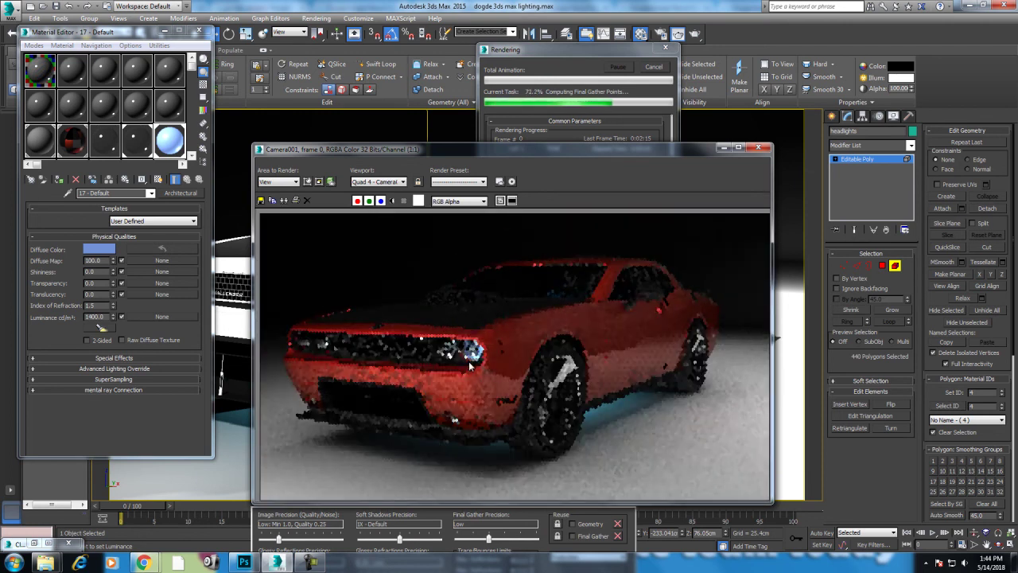
left_click(652, 73)
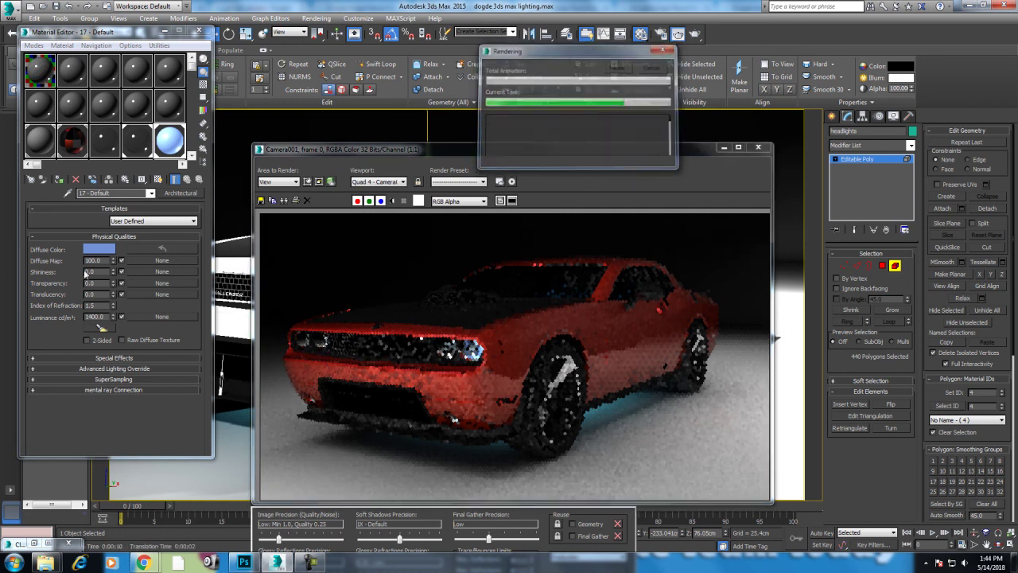
left_click(653, 68)
Shift the glow diffuse colour to lighter cyan, then re-render the camera view and cancel it.
left_click(99, 248)
left_click_drag(267, 91, 260, 90)
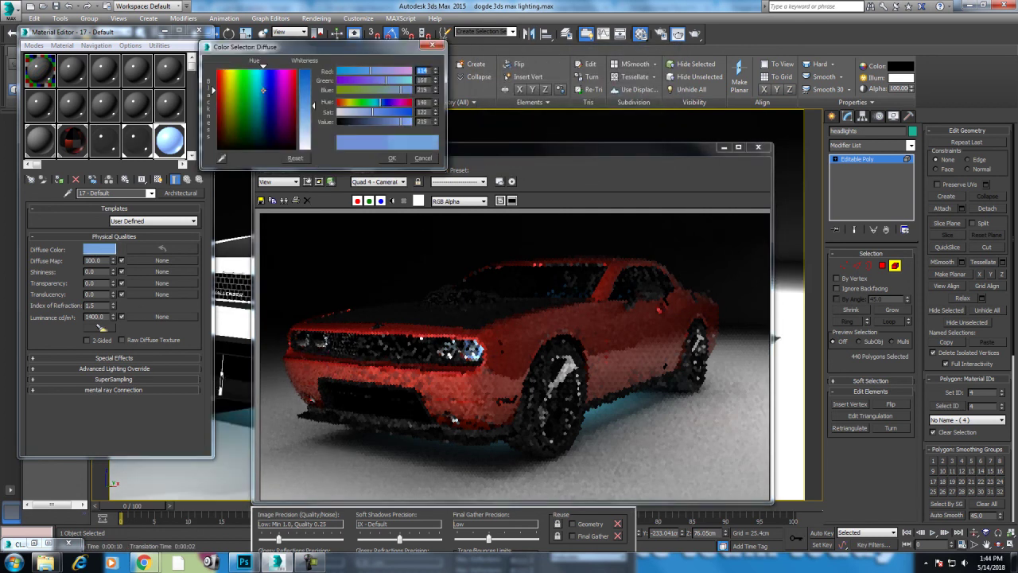
left_click(391, 158)
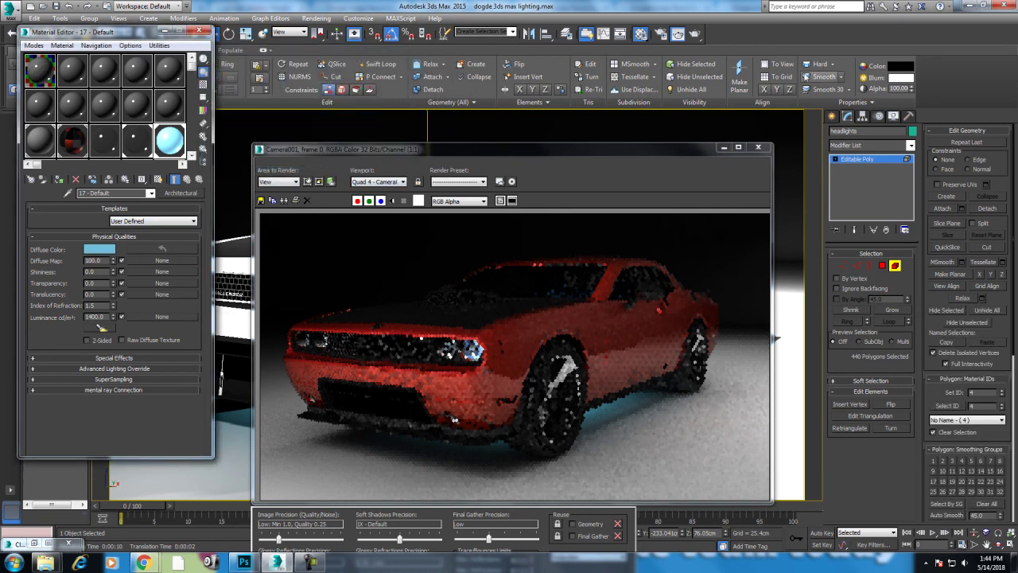
left_click(695, 35)
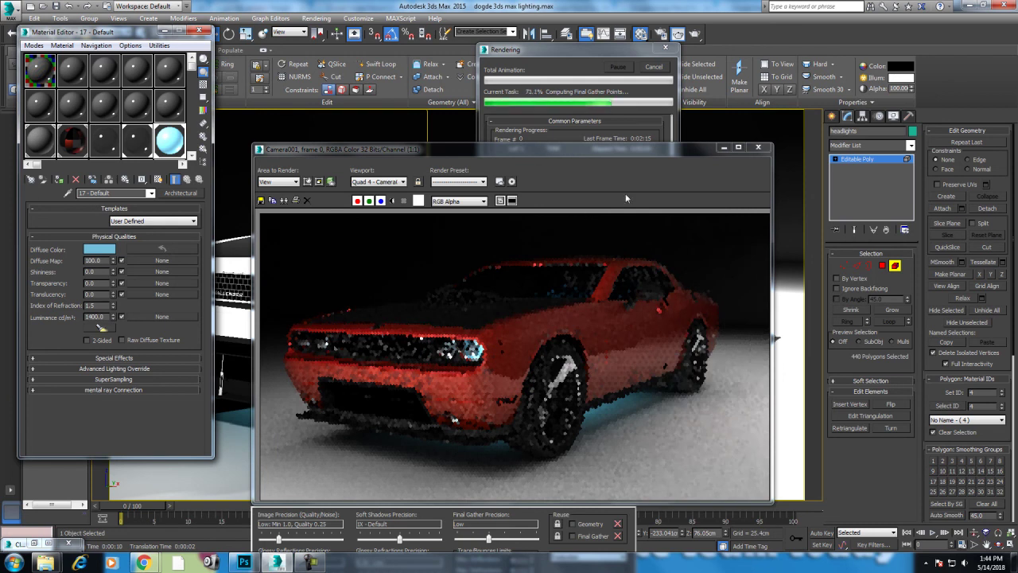
left_click(651, 68)
left_click(274, 182)
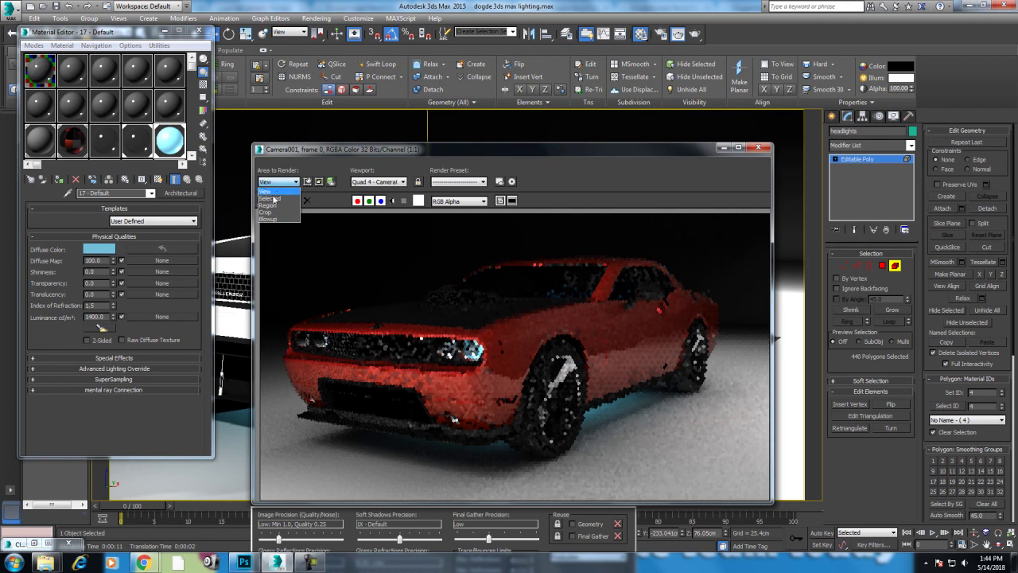
Render only a Region placed over the headlight.
left_click(270, 199)
left_click_drag(653, 352, 485, 359)
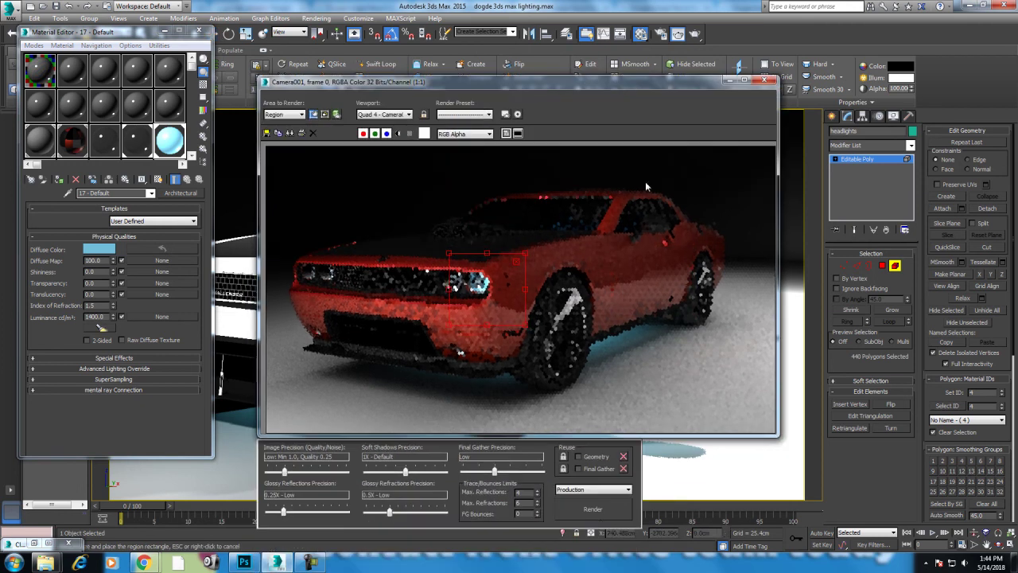
left_click(596, 510)
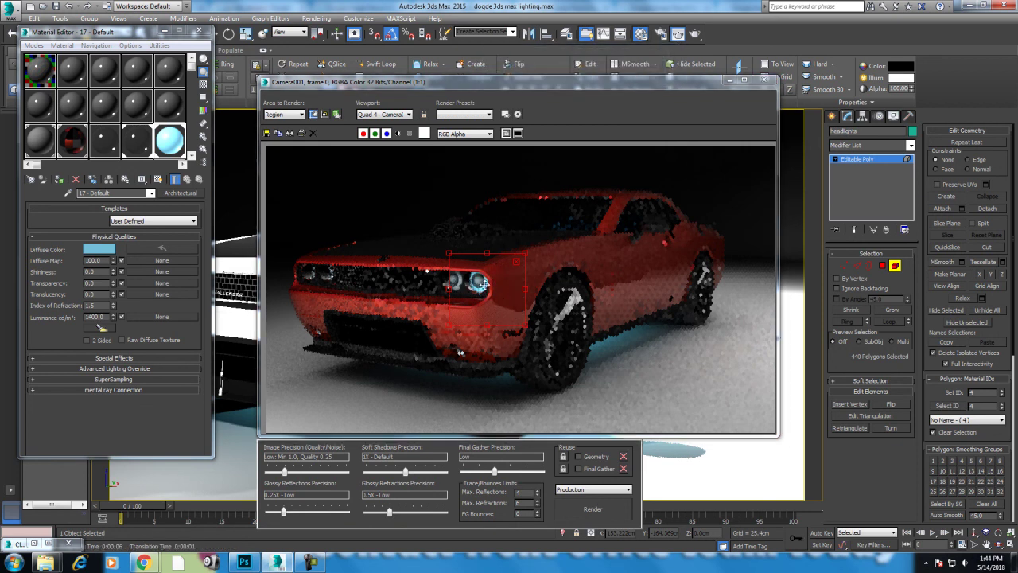
Raise the headlight glow's luminance, re-render the region, then minimize the frame buffer.
left_click_drag(115, 318, 113, 309)
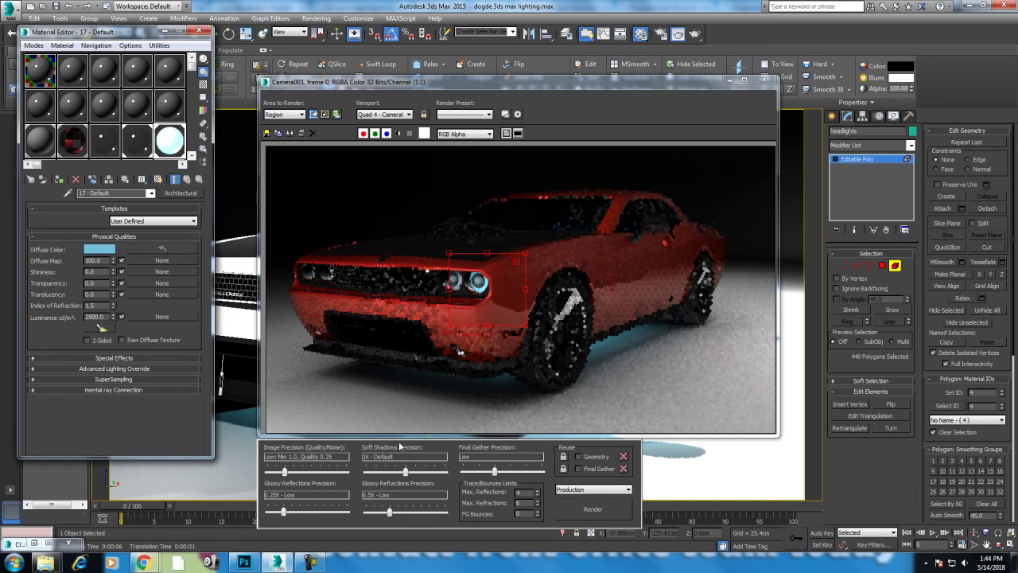
left_click(601, 514)
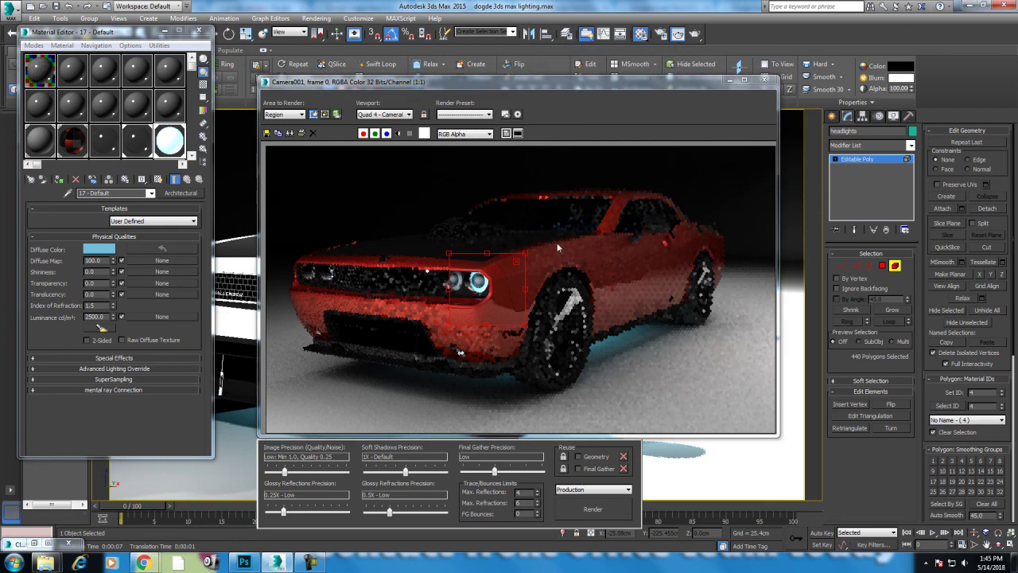
left_click(731, 81)
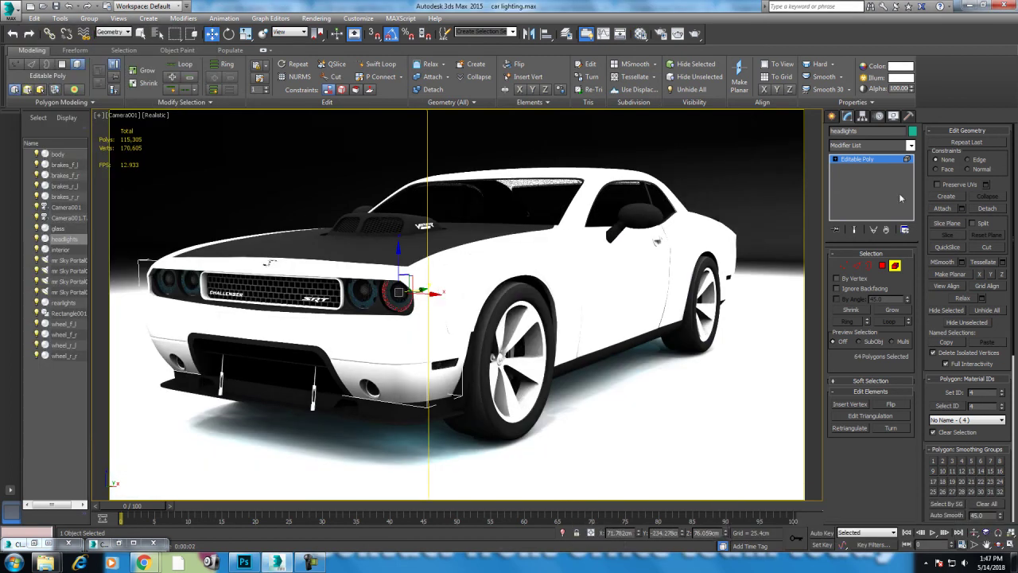
Exit polygon editing on the headlights, then start and cancel a production render.
left_click(851, 197)
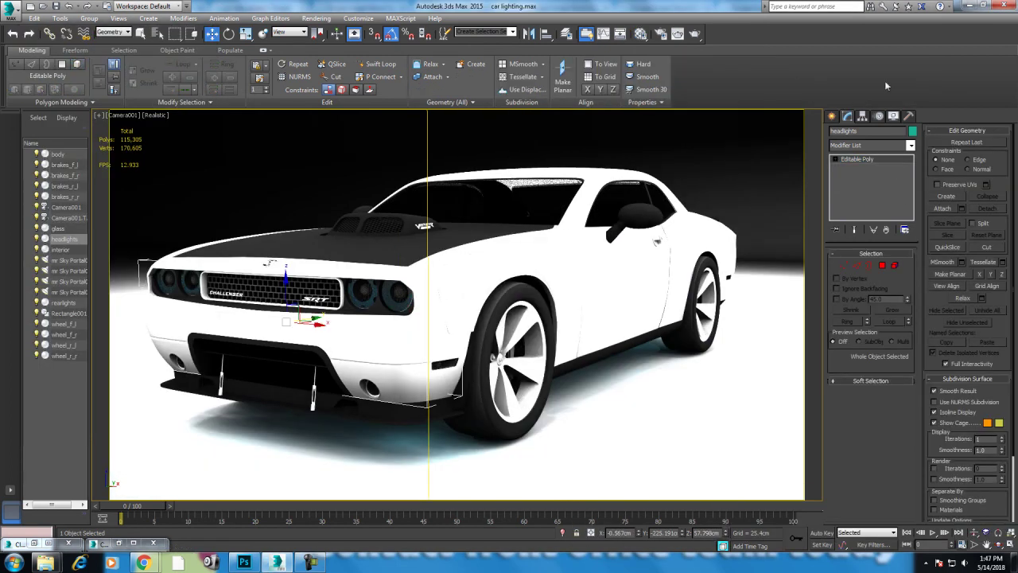
left_click(694, 36)
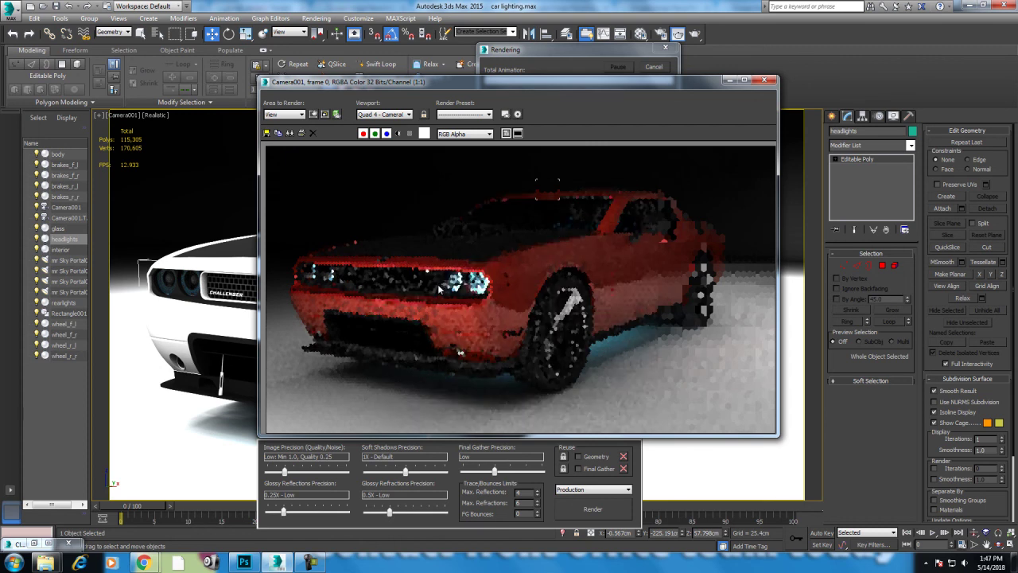
left_click(653, 67)
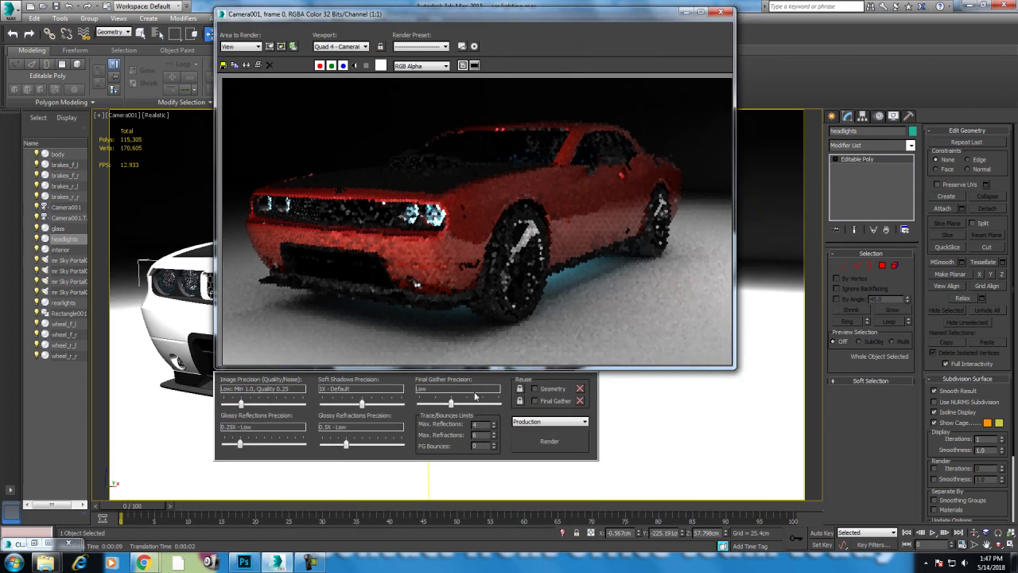
Set final gather and image precision to Medium, soft shadows 2X, glossy reflections/refractions 0.75X.
left_click_drag(451, 404, 466, 404)
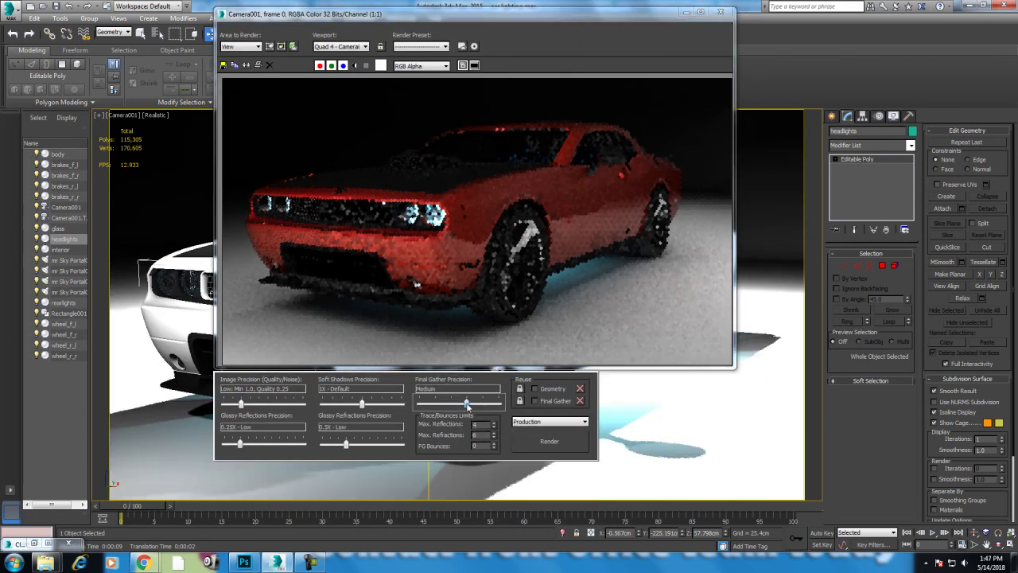
left_click_drag(363, 405, 371, 405)
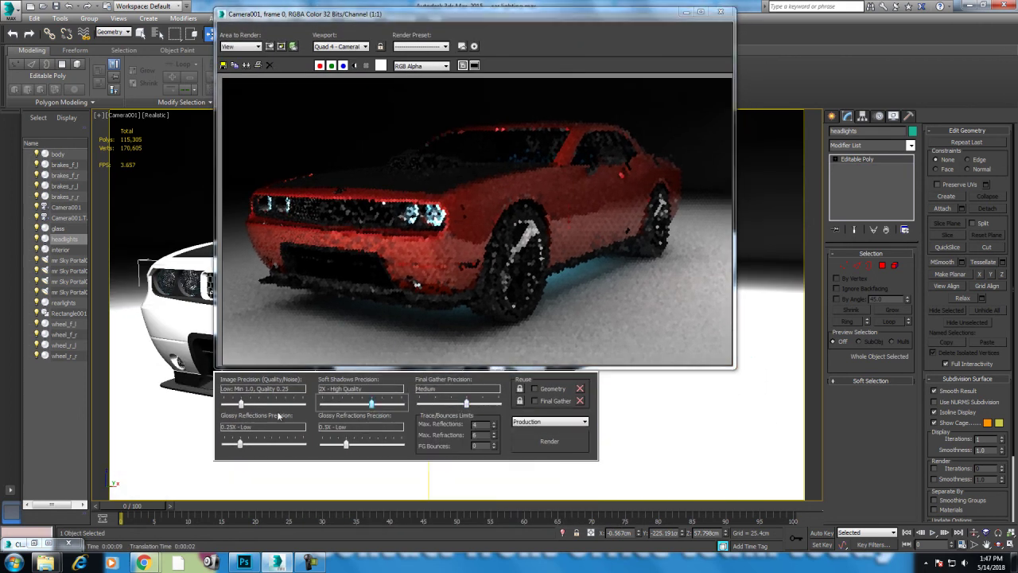
left_click_drag(248, 406, 259, 406)
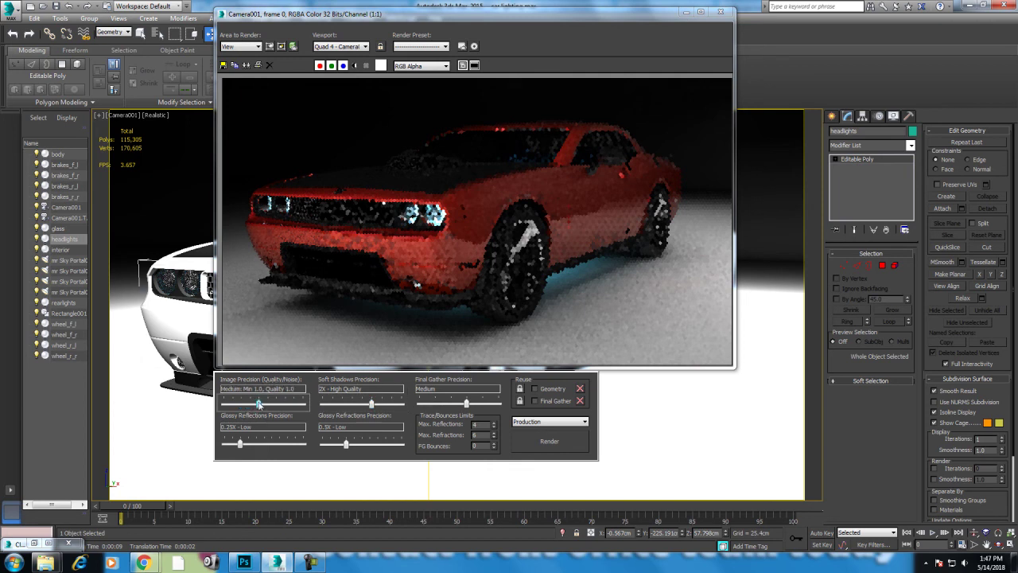
left_click_drag(240, 443, 255, 443)
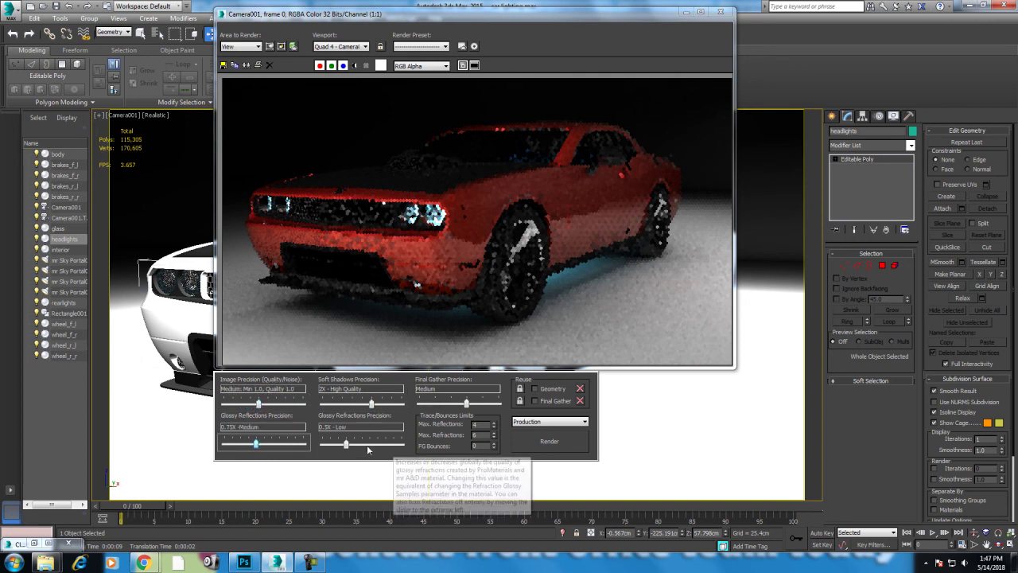
left_click_drag(347, 444, 355, 444)
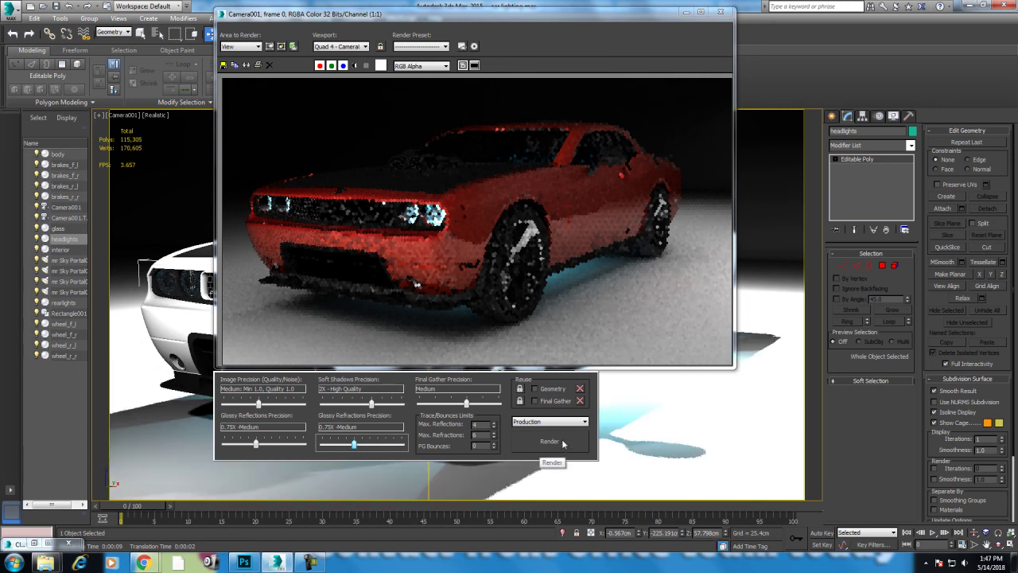
Eyedrop the headlights' MultiMat_2 and apply the Chrome template to sub-material 3.
left_click(686, 12)
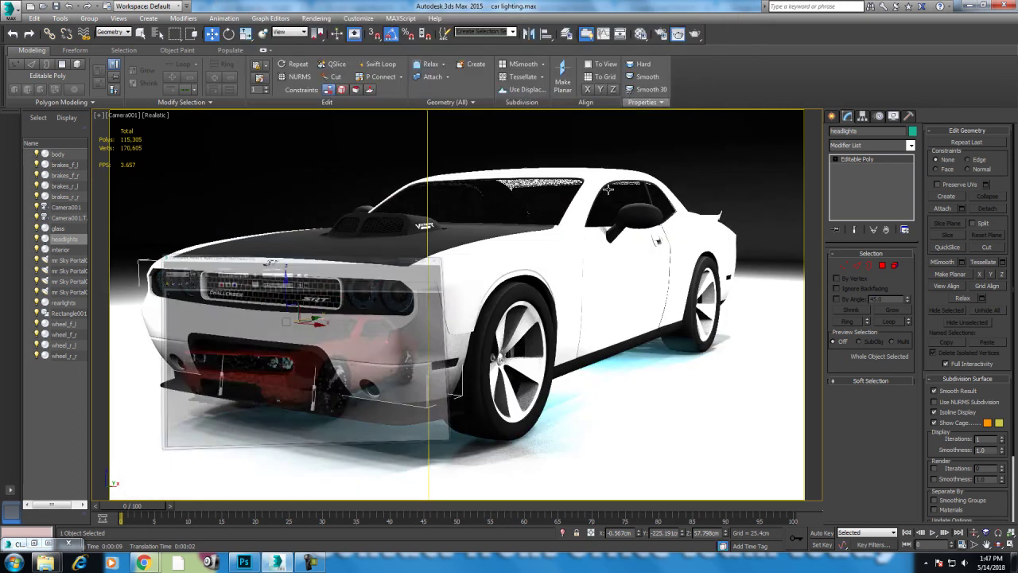
key("m")
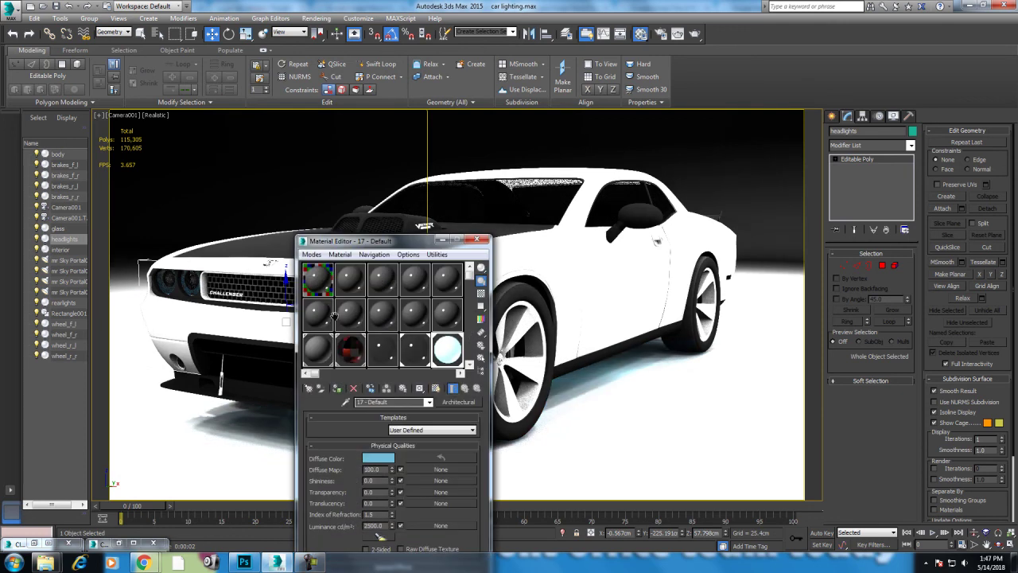
left_click(317, 316)
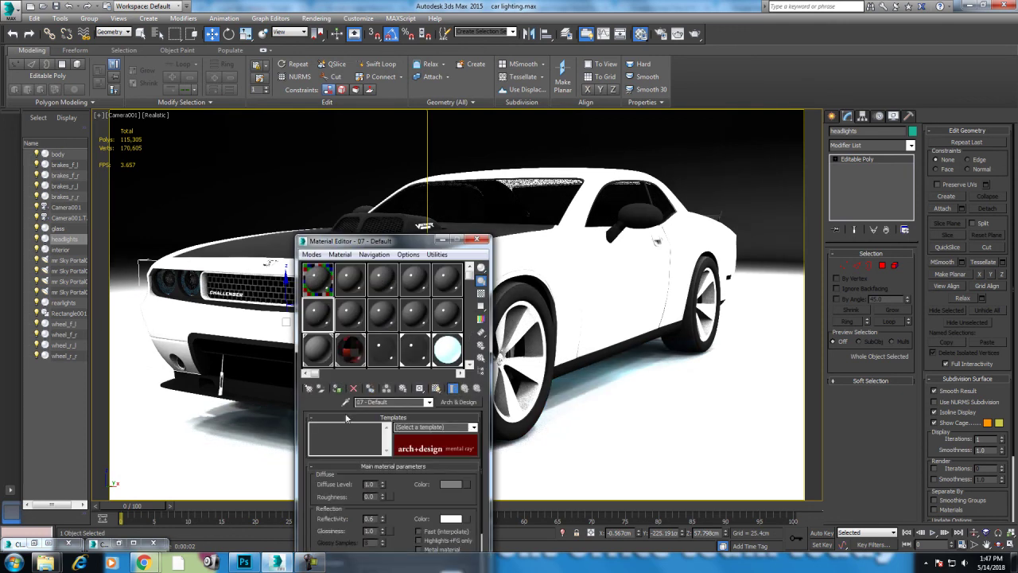
left_click(502, 354)
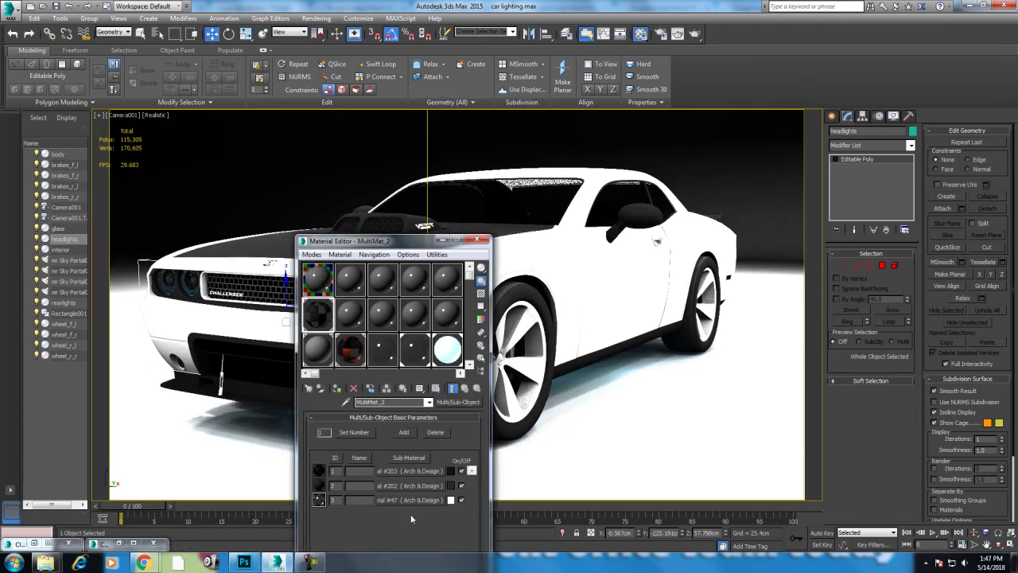
left_click(421, 500)
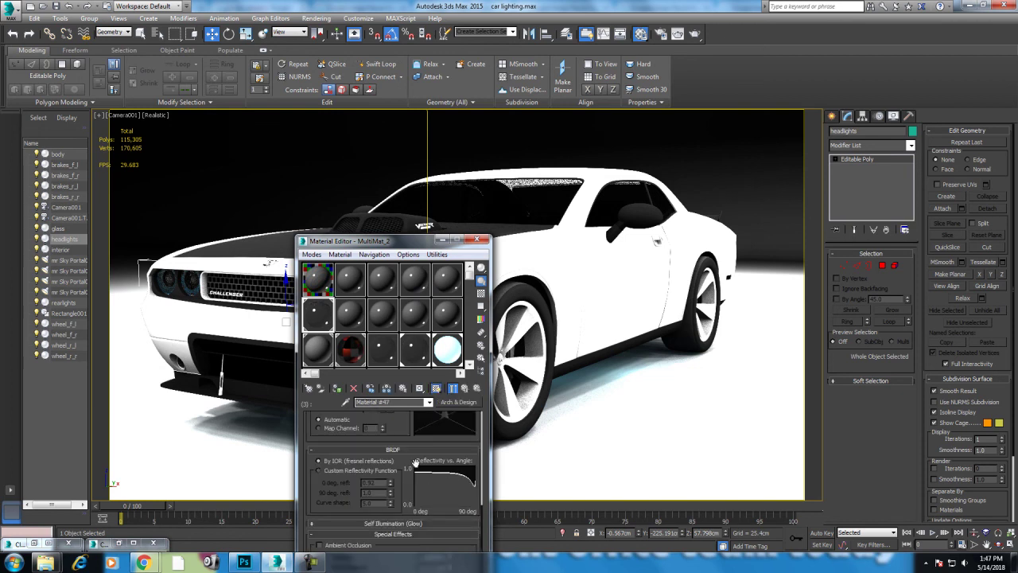
scroll(406, 429, "up", 2)
scroll(406, 429, "up", 2)
scroll(405, 429, "up", 1)
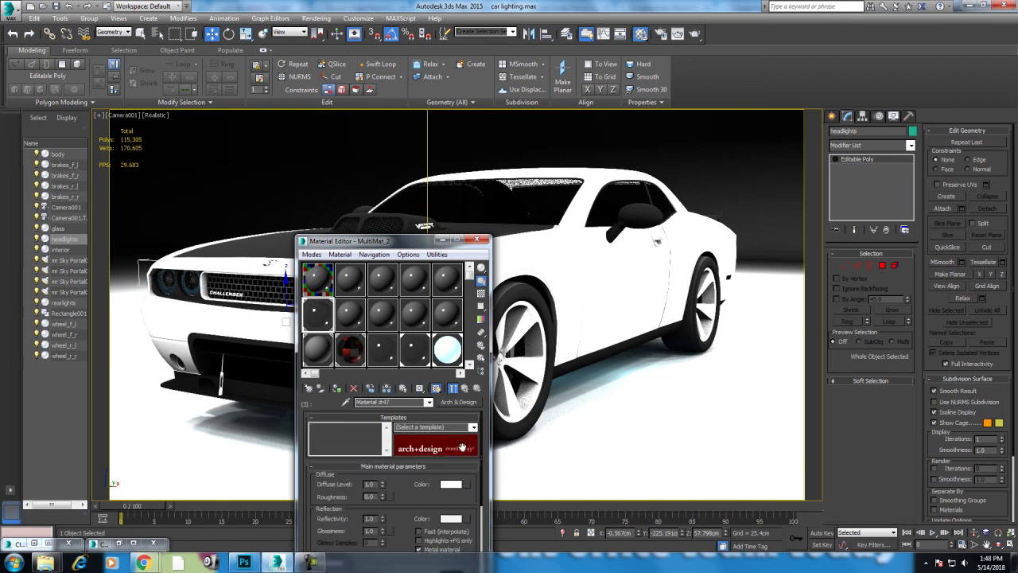
left_click(474, 427)
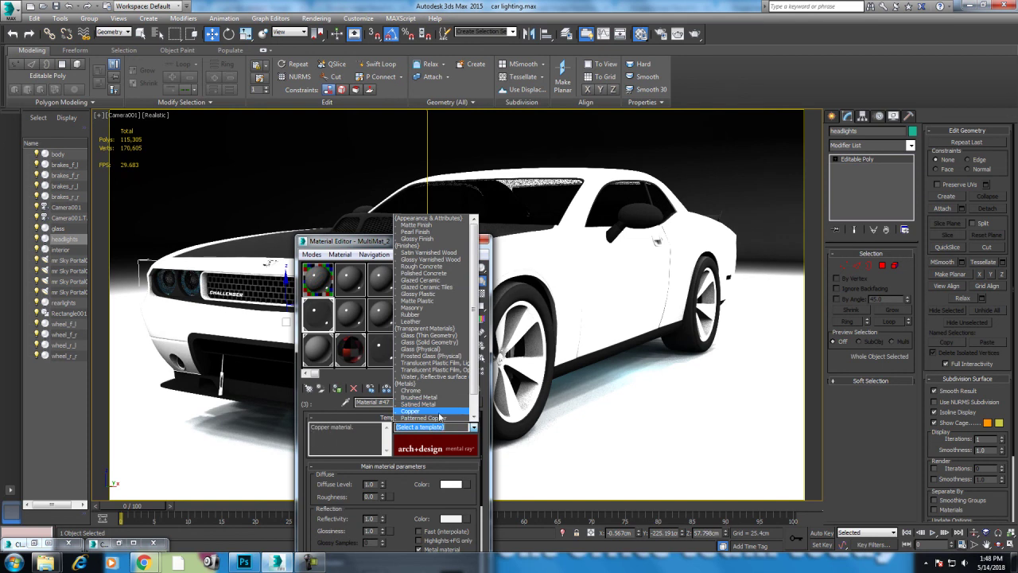
scroll(438, 416, "down", 1)
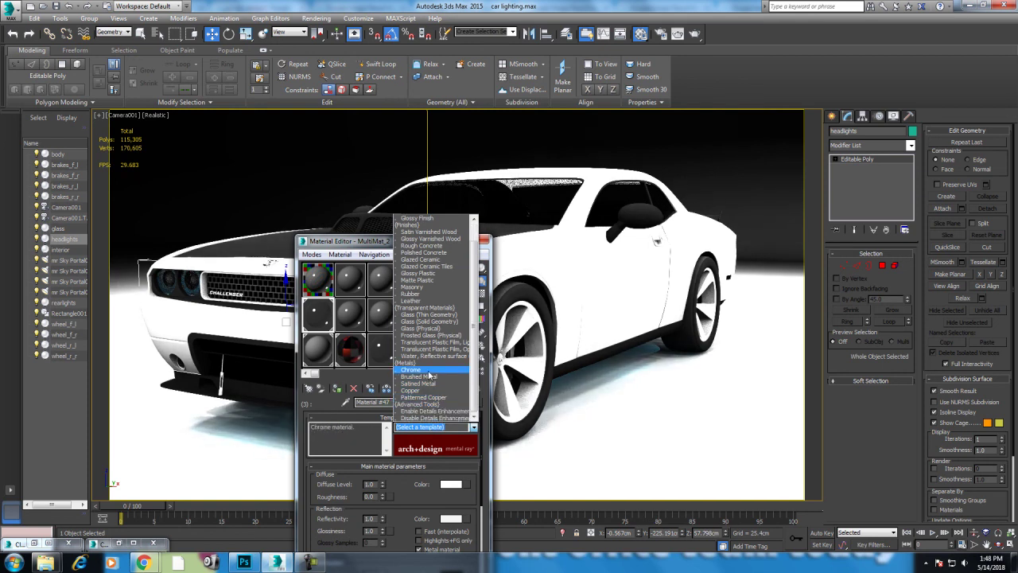
left_click(429, 404)
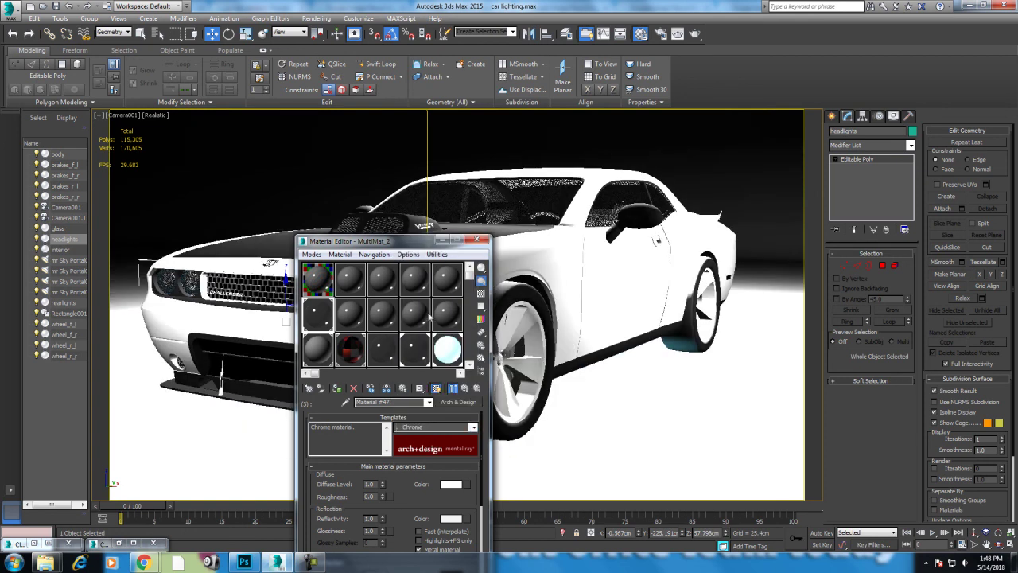
Render the Camera001 view with the new Medium quality settings.
left_click(476, 240)
right_click(547, 235)
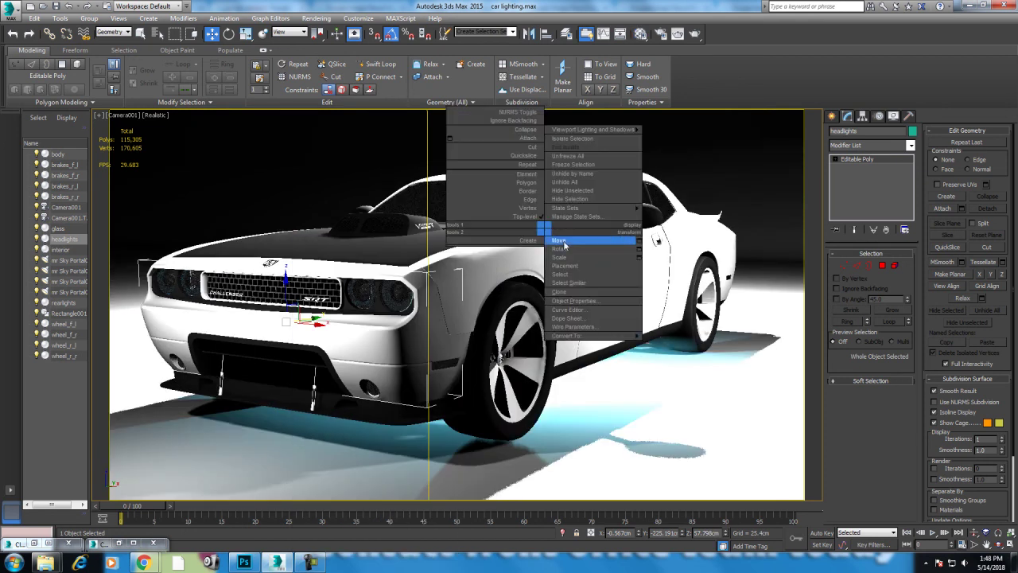
left_click(696, 33)
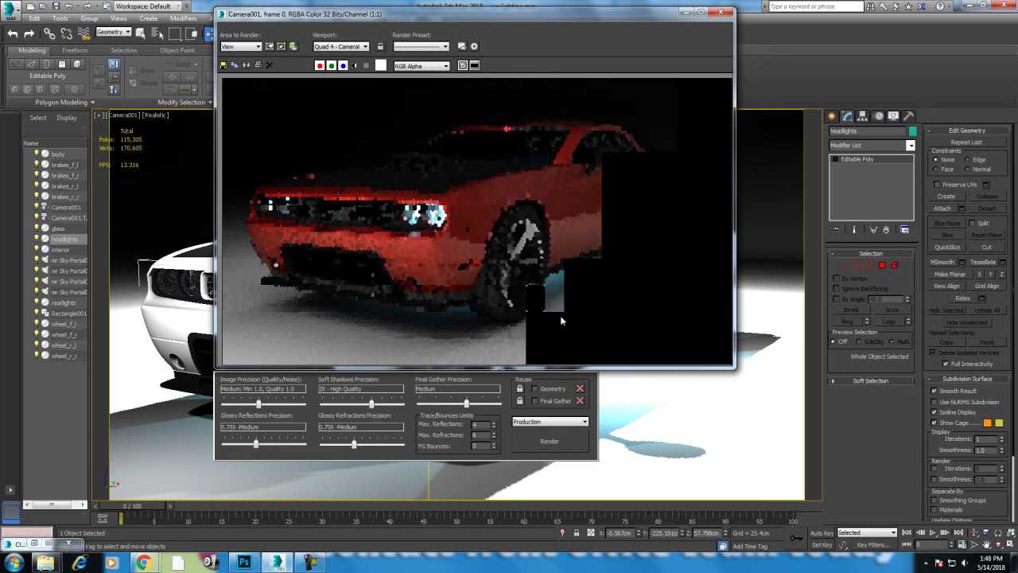
left_click(311, 562)
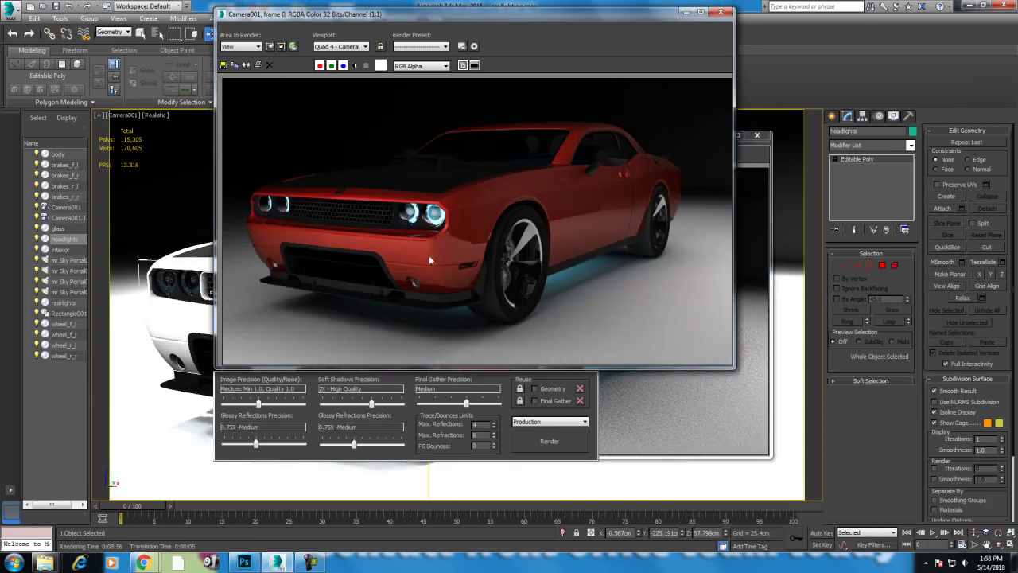